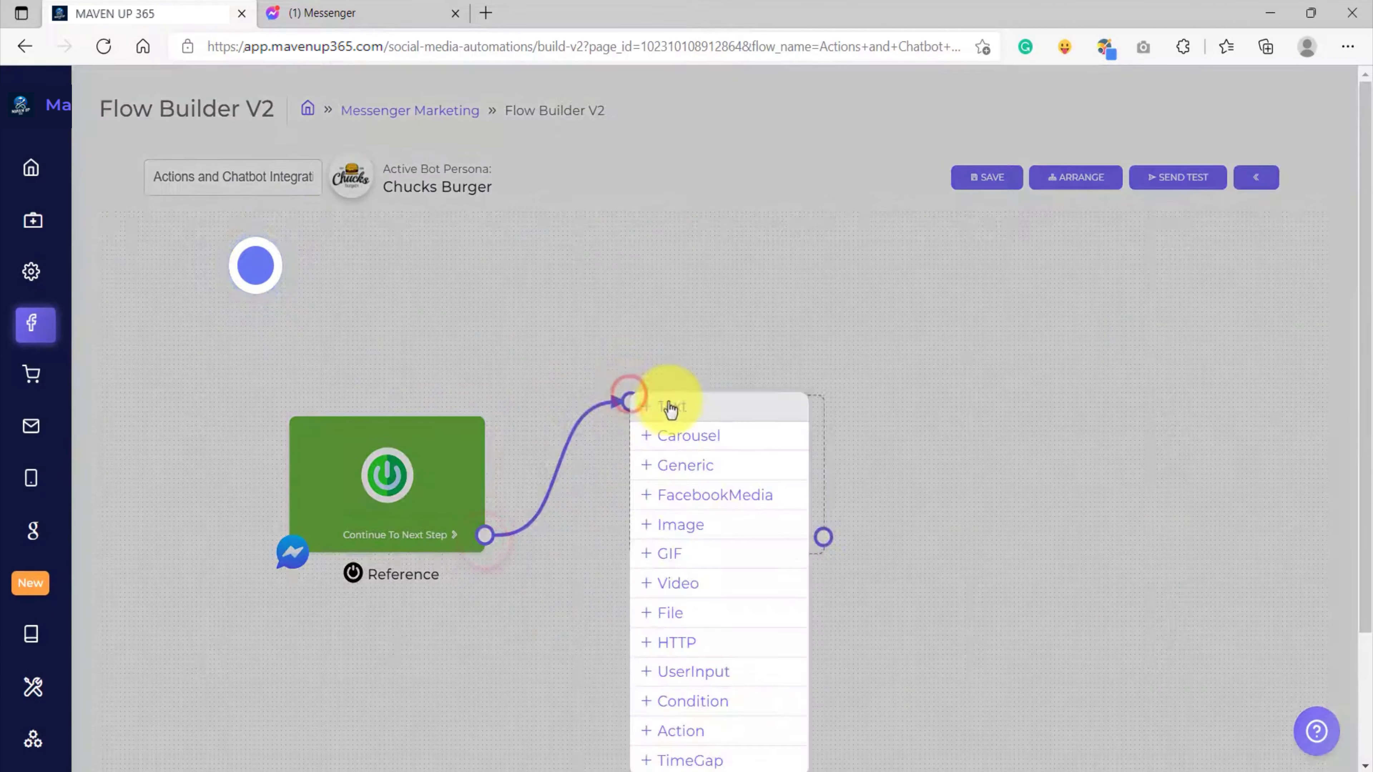
# - Add a text message after the Reference block, greeting {{first_name}} and asking for their email through the button below or by typing it manually
pyautogui.moveTo(734, 440); pyautogui.dragTo(736, 416)
pyautogui.click(676, 479)
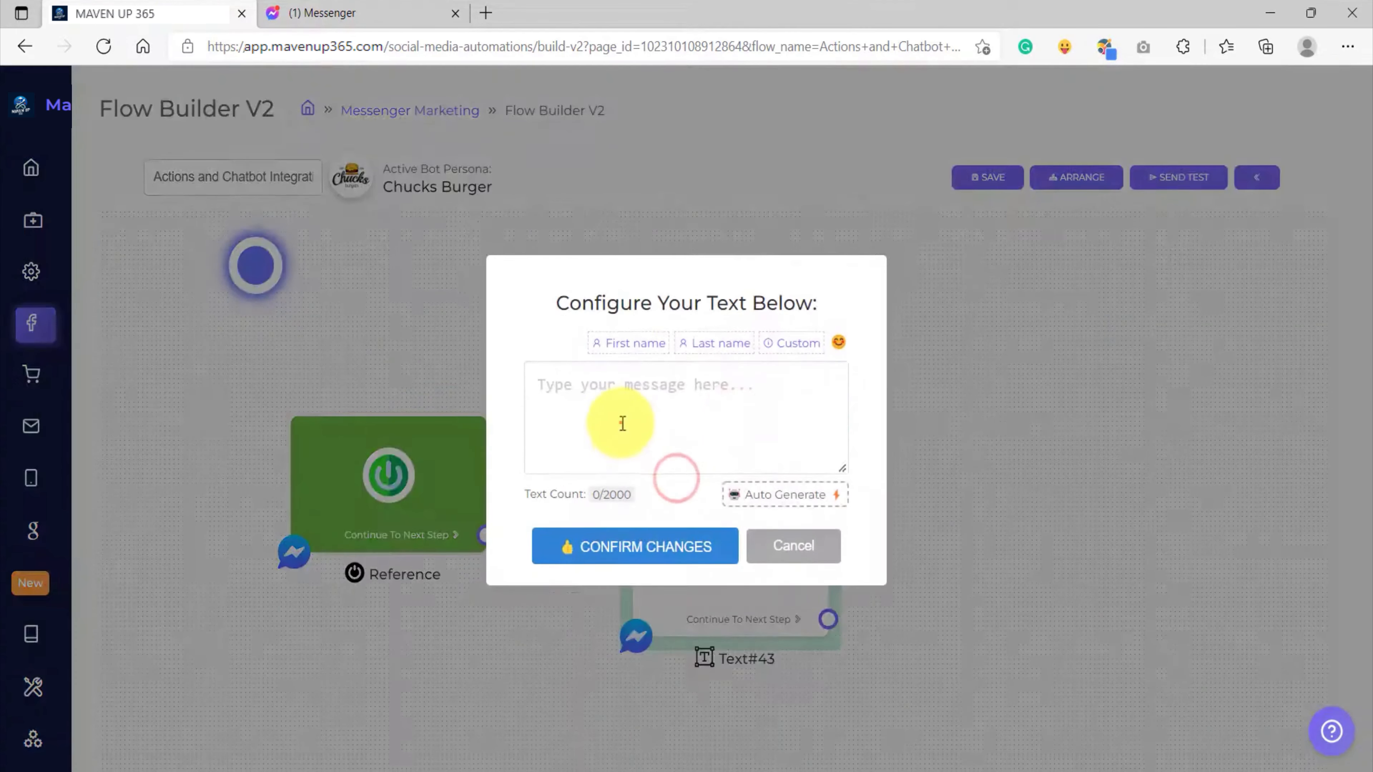
pyautogui.click(621, 423)
pyautogui.write("Hello there {{first_name}}!  Please let us know your email address so we can send the goodies to your email!  Simply click your email as shown on the button below 👇  (💁 If you don't see a button containing your email, then please manually type your email instead...)")
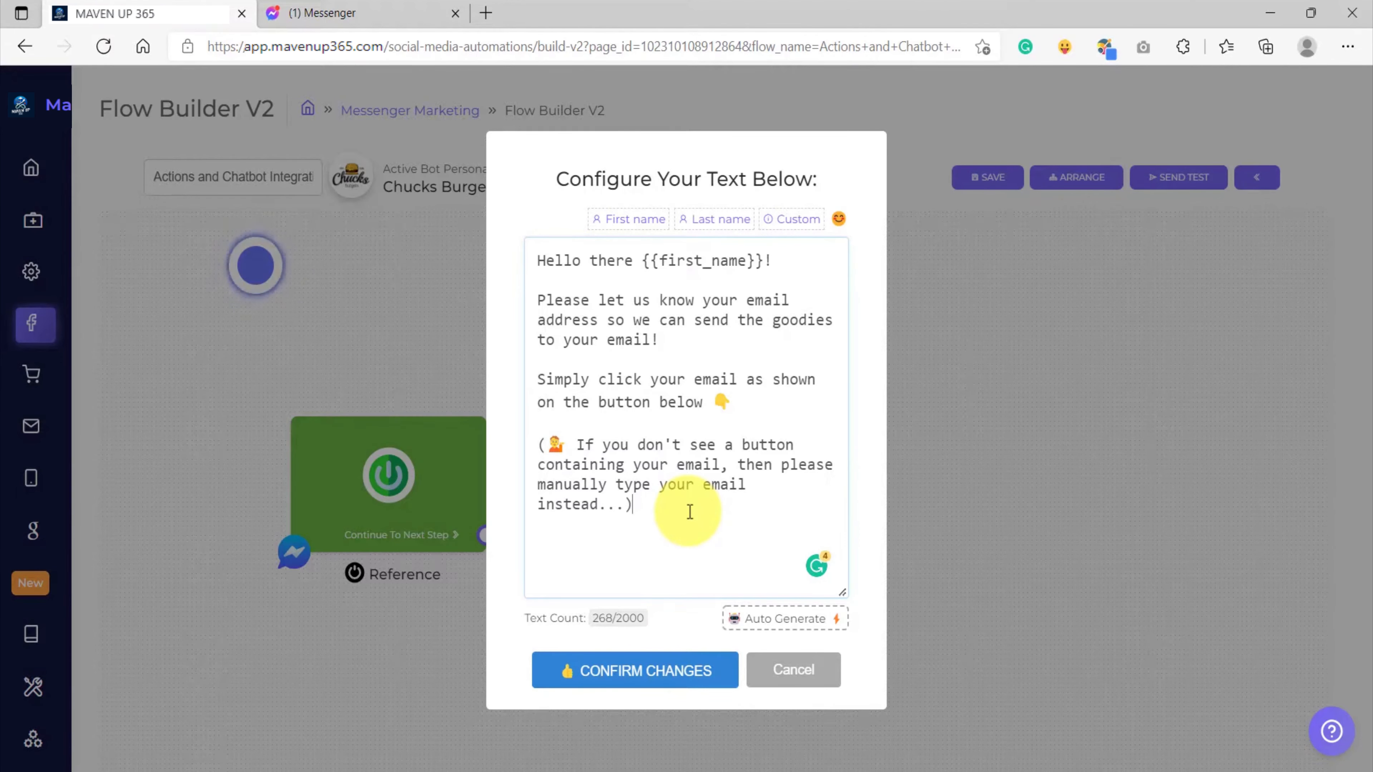
pyautogui.click(667, 678)
# - Add an Email-type quick reply to the message that asks for the email address
pyautogui.scroll(-3, 707, 538)
pyautogui.moveTo(533, 471); pyautogui.dragTo(542, 503)
pyautogui.moveTo(857, 541); pyautogui.dragTo(809, 479)
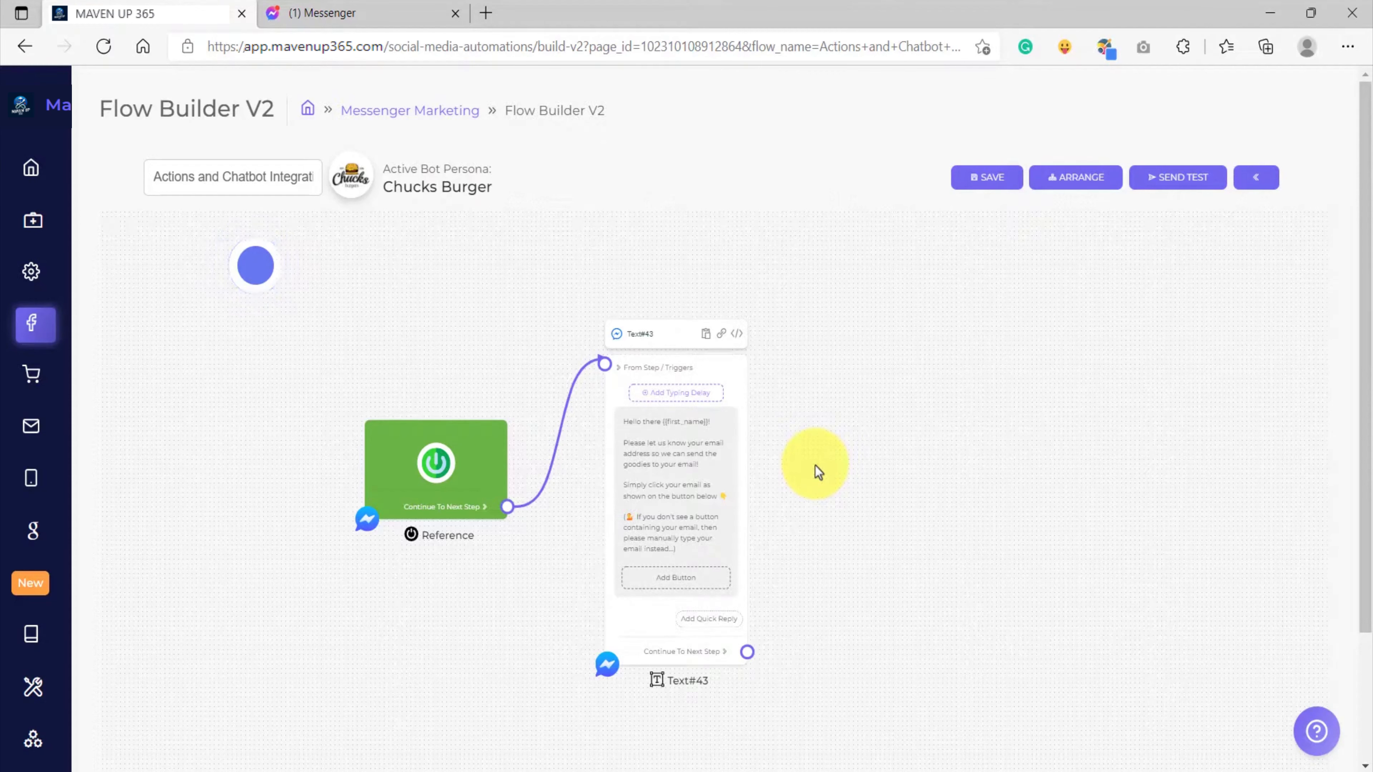
pyautogui.scroll(-1, 812, 500)
pyautogui.moveTo(789, 626); pyautogui.dragTo(762, 526)
pyautogui.scroll(9, 734, 532)
pyautogui.click(666, 486)
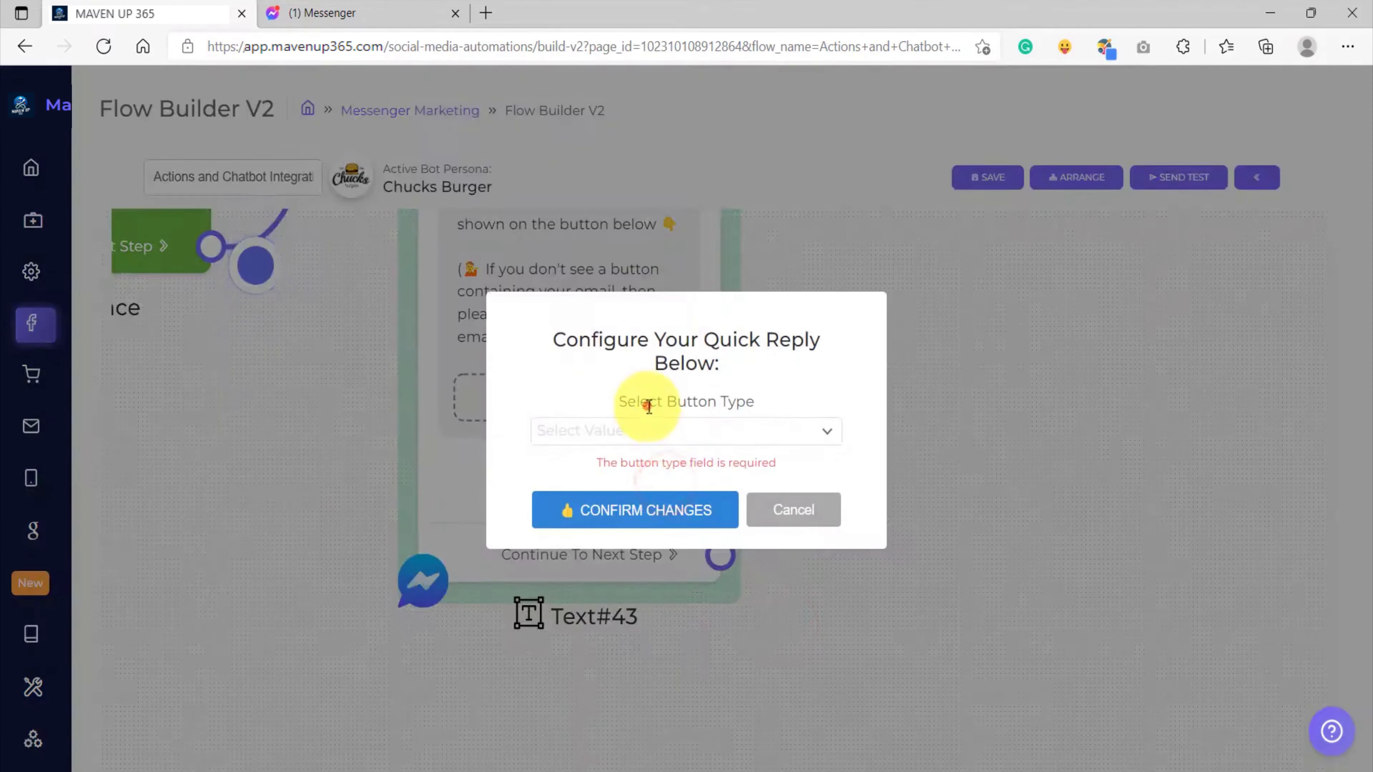
pyautogui.click(647, 427)
pyautogui.click(597, 592)
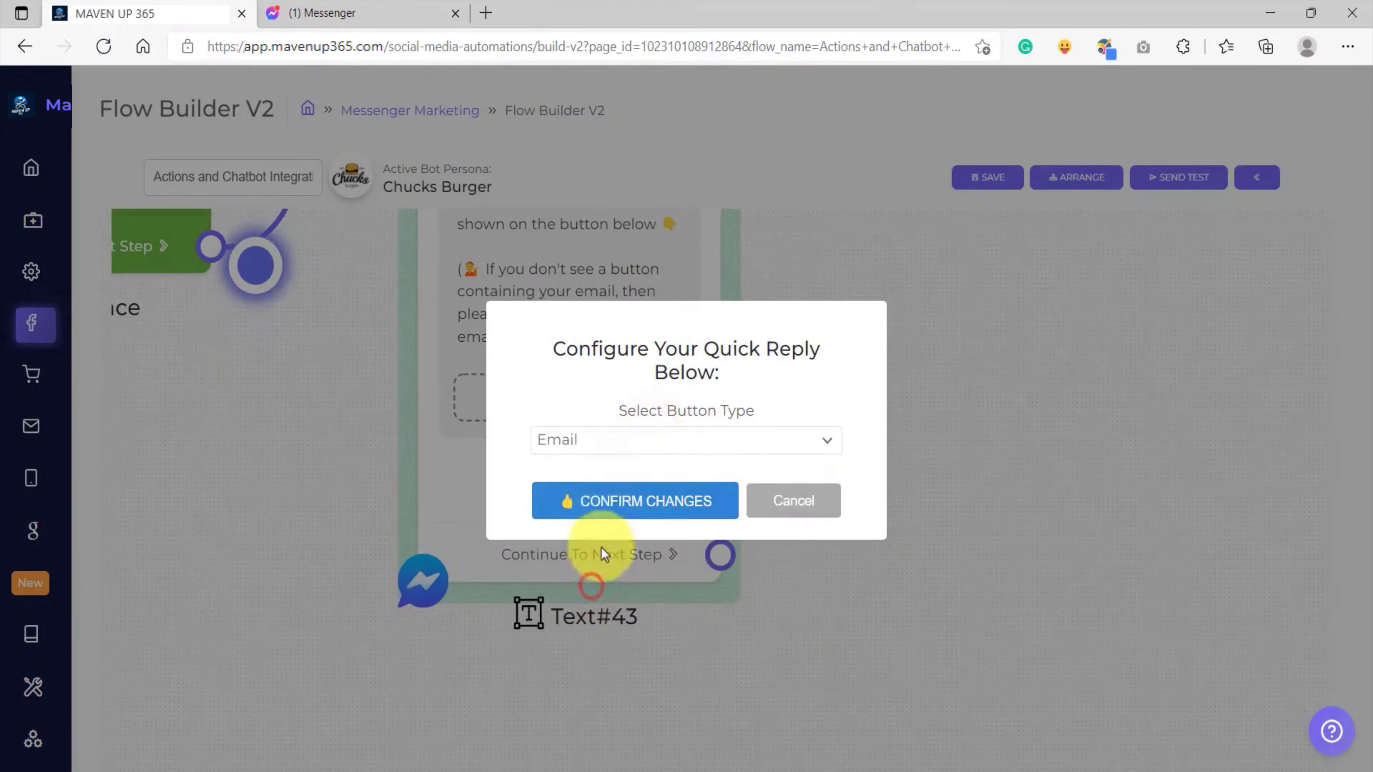
pyautogui.click(622, 500)
# - Connect the email quick reply to a new UserInput block that saves into a new custom variable named "Mailchimp Email"
pyautogui.moveTo(537, 533); pyautogui.dragTo(791, 337)
pyautogui.click(831, 607)
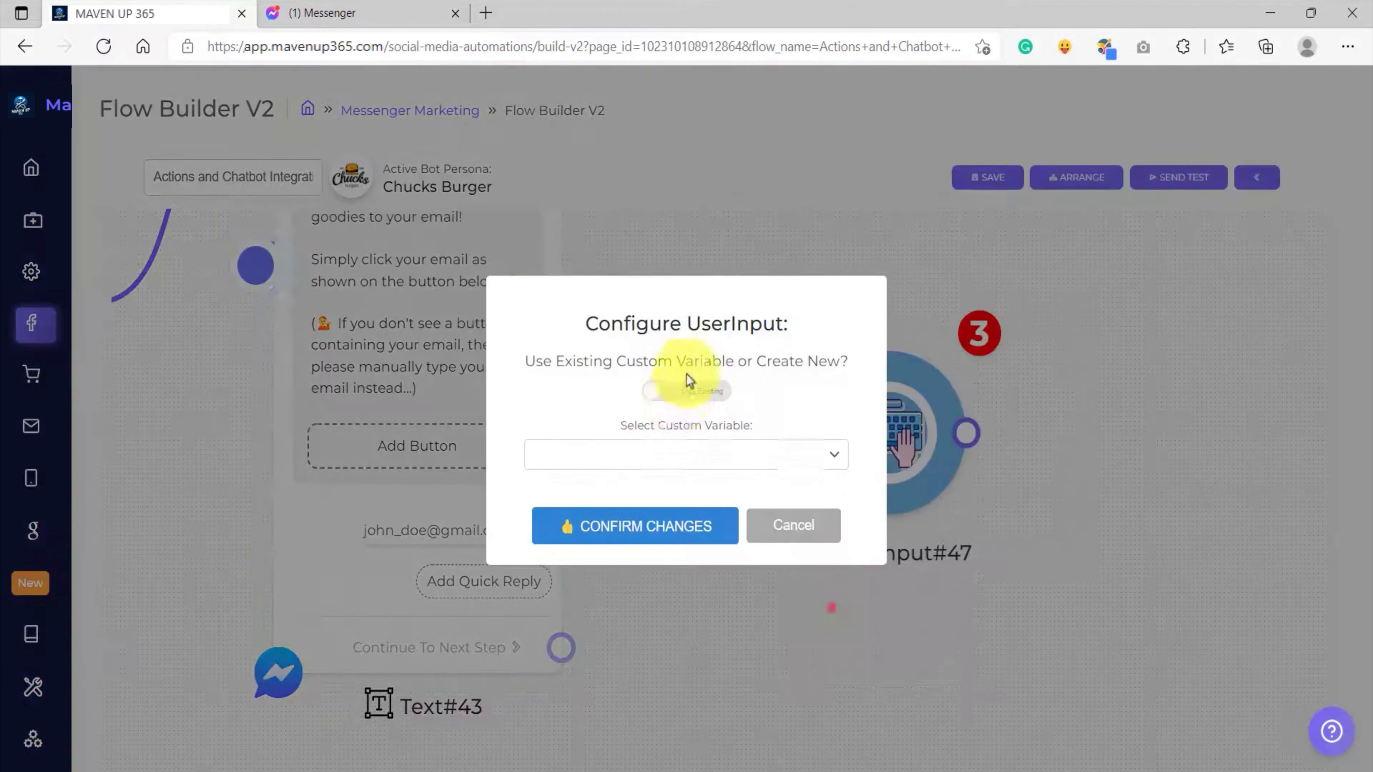
pyautogui.click(684, 398)
pyautogui.click(643, 379)
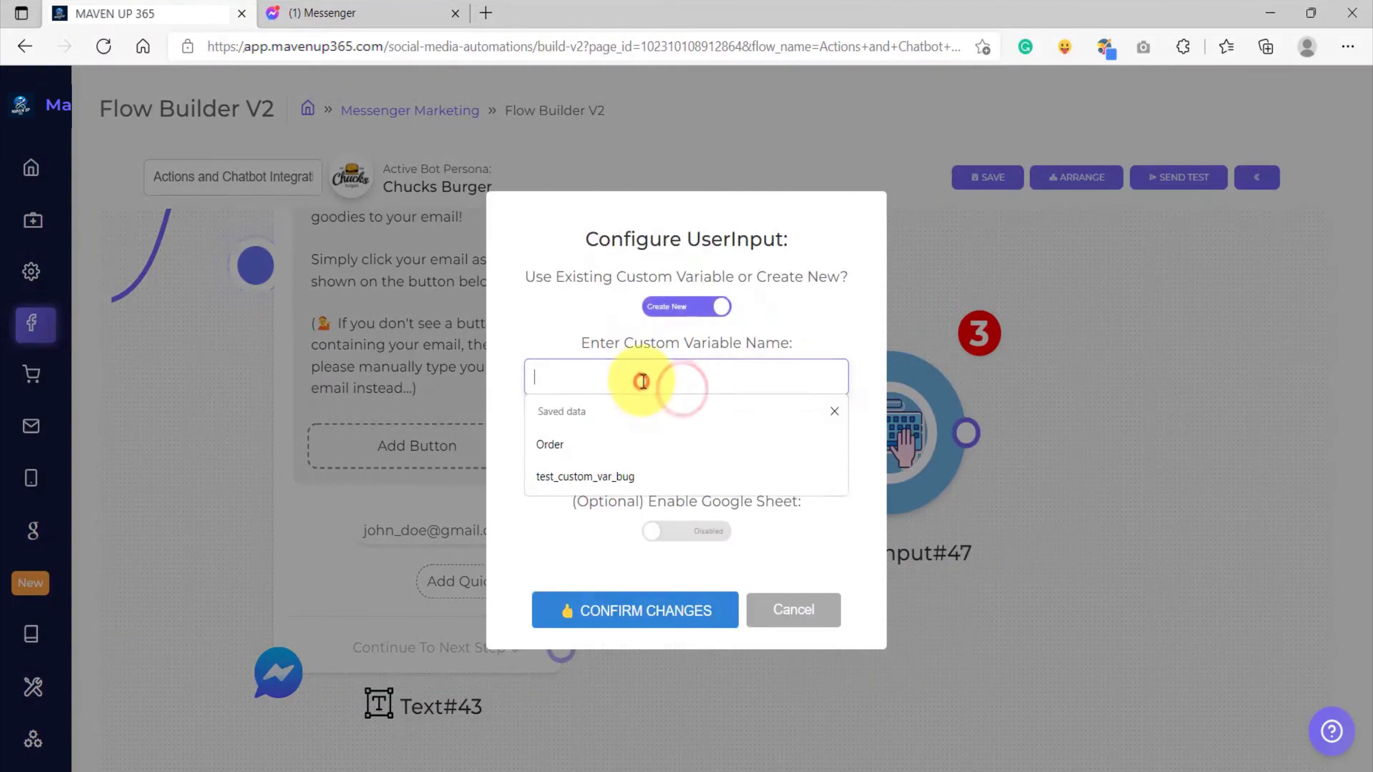
pyautogui.write('Mailchimp Email')
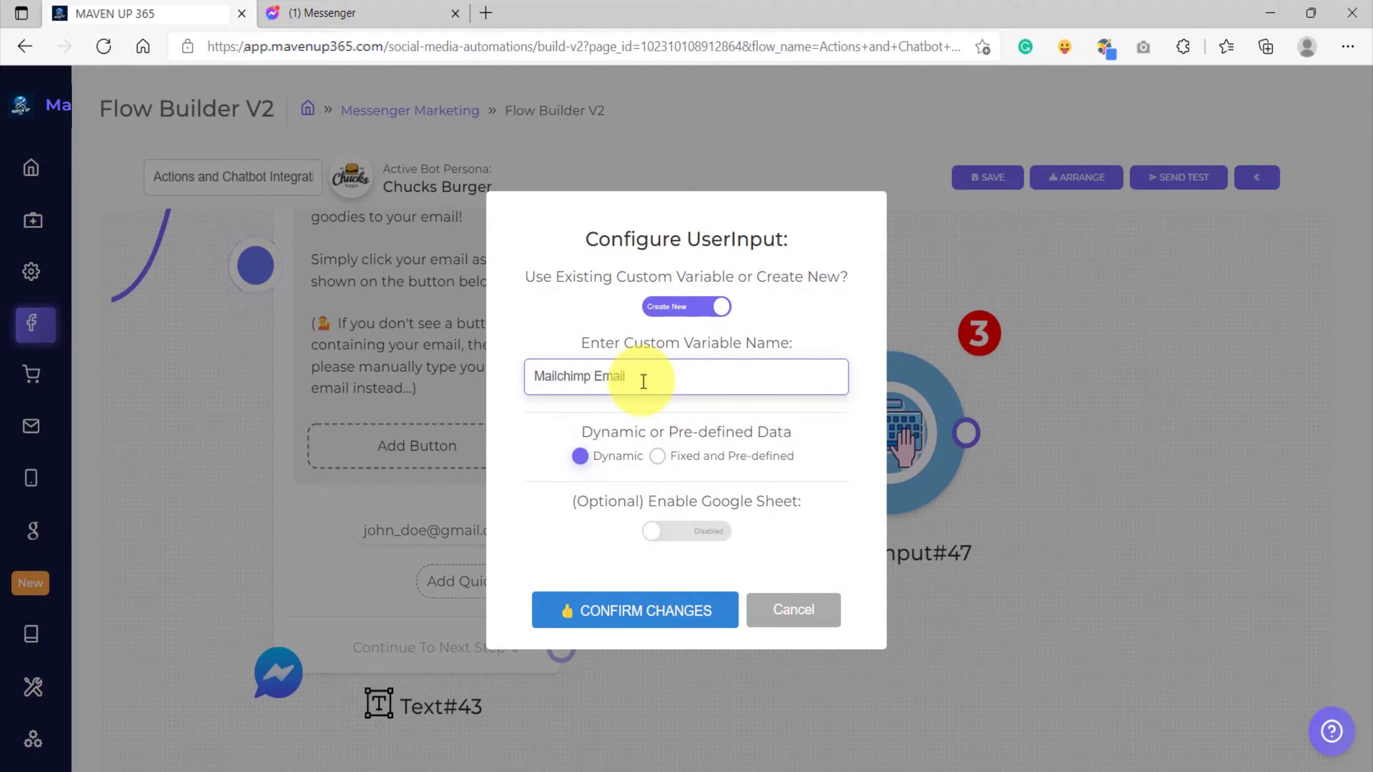
pyautogui.click(638, 609)
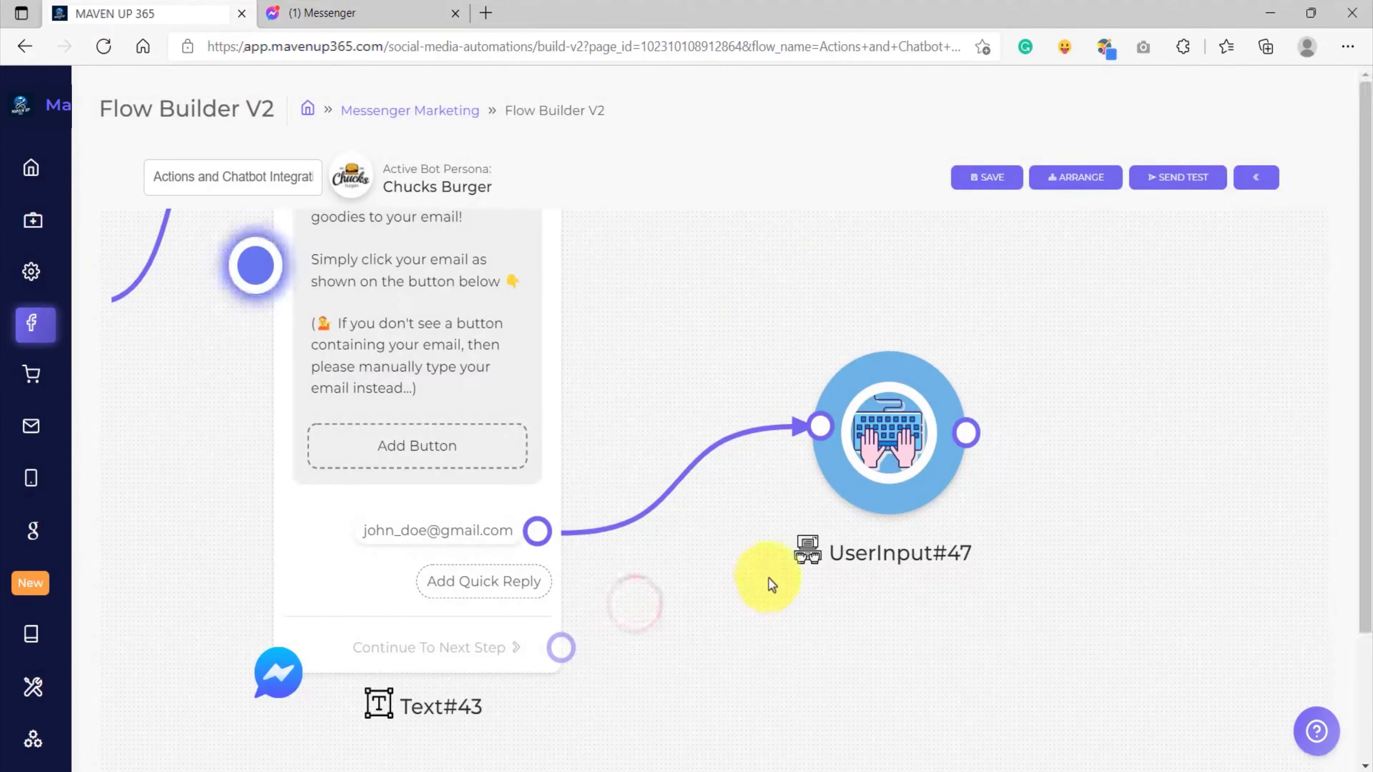
# - Add a text message after the UserInput block reading "Thank you for giving your email! Please check your email inbox for the goodies!"
pyautogui.scroll(-5, 768, 578)
pyautogui.moveTo(784, 400); pyautogui.dragTo(740, 462)
pyautogui.moveTo(785, 502); pyautogui.dragTo(779, 461)
pyautogui.scroll(-3, 711, 346)
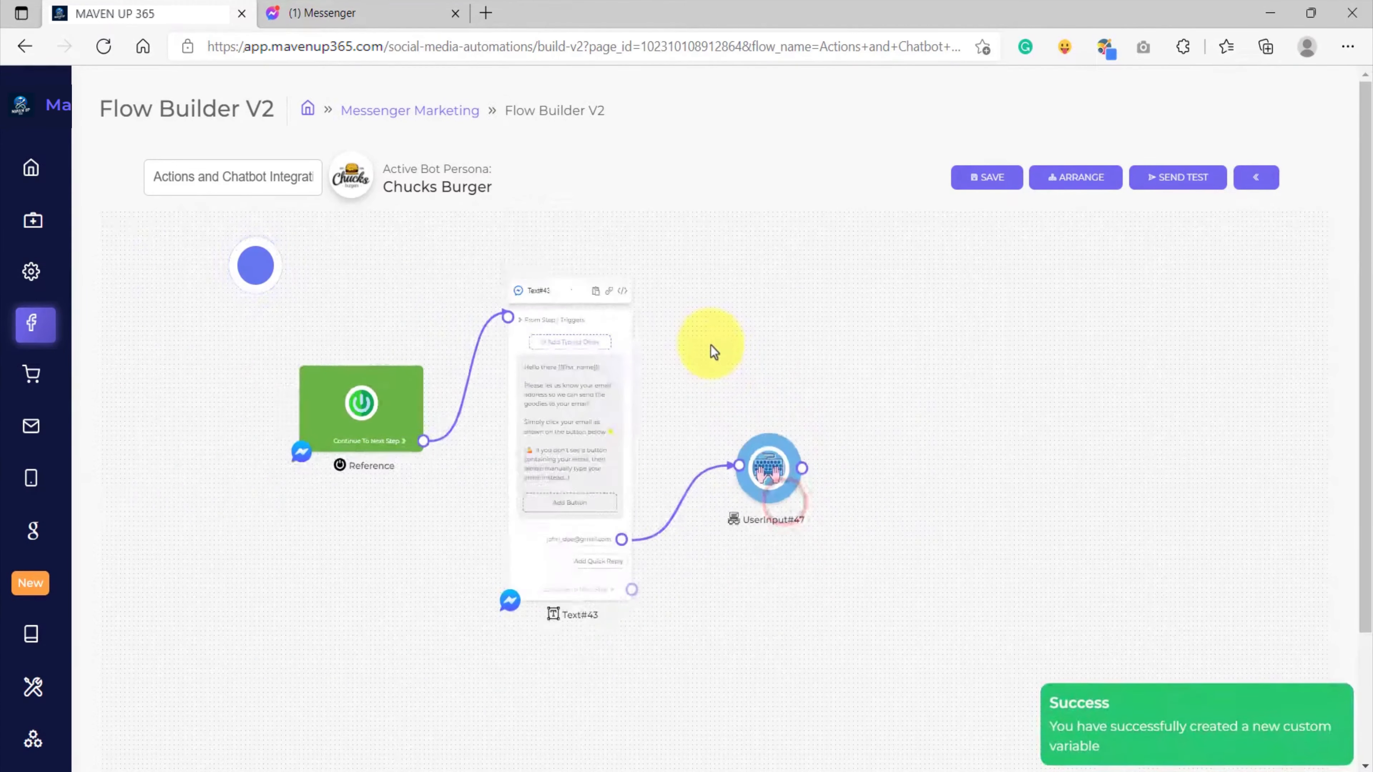
pyautogui.moveTo(874, 369); pyautogui.dragTo(694, 344)
pyautogui.scroll(5, 682, 404)
pyautogui.moveTo(695, 396); pyautogui.dragTo(609, 446)
pyautogui.moveTo(494, 518); pyautogui.dragTo(669, 336)
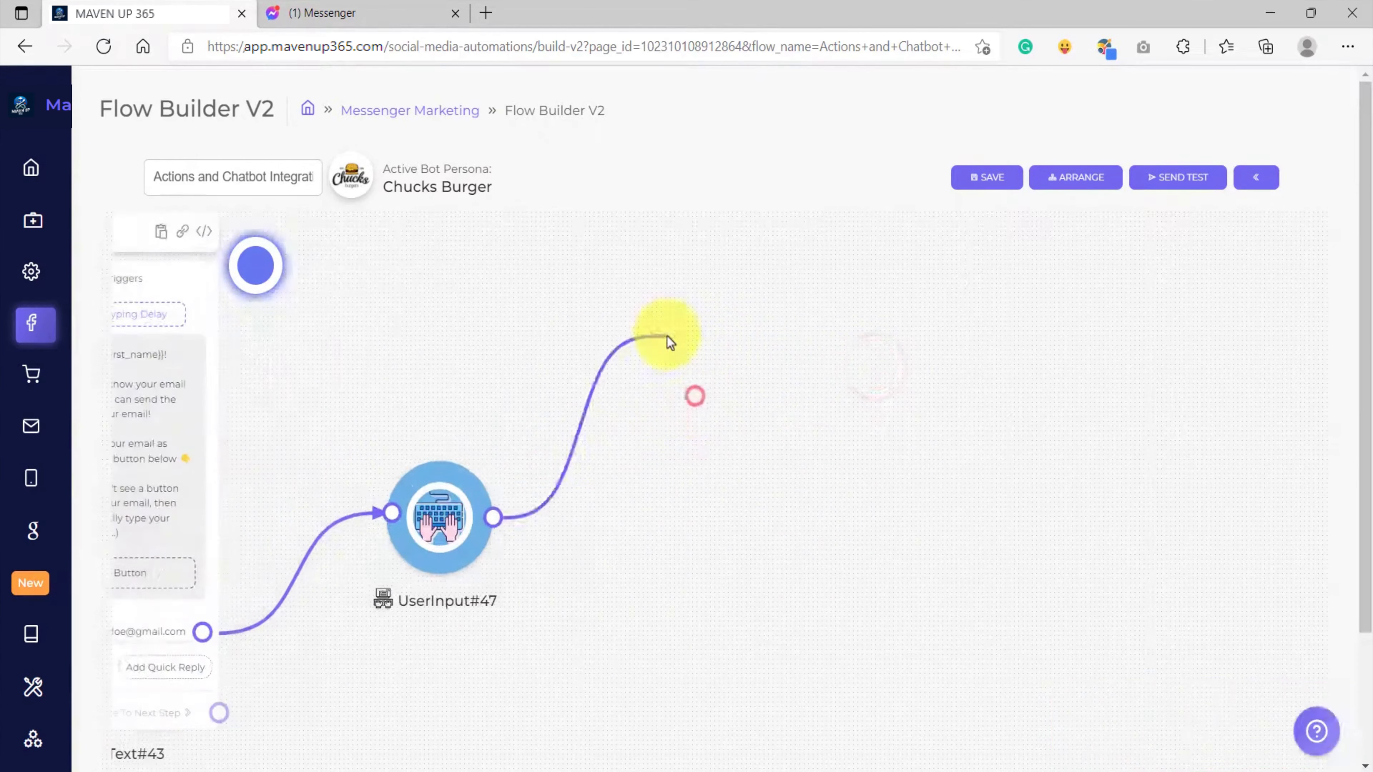
pyautogui.click(710, 346)
pyautogui.click(733, 441)
pyautogui.click(624, 415)
pyautogui.write('Thank you for giving your email!  Please check your email inbox for the goodies!')
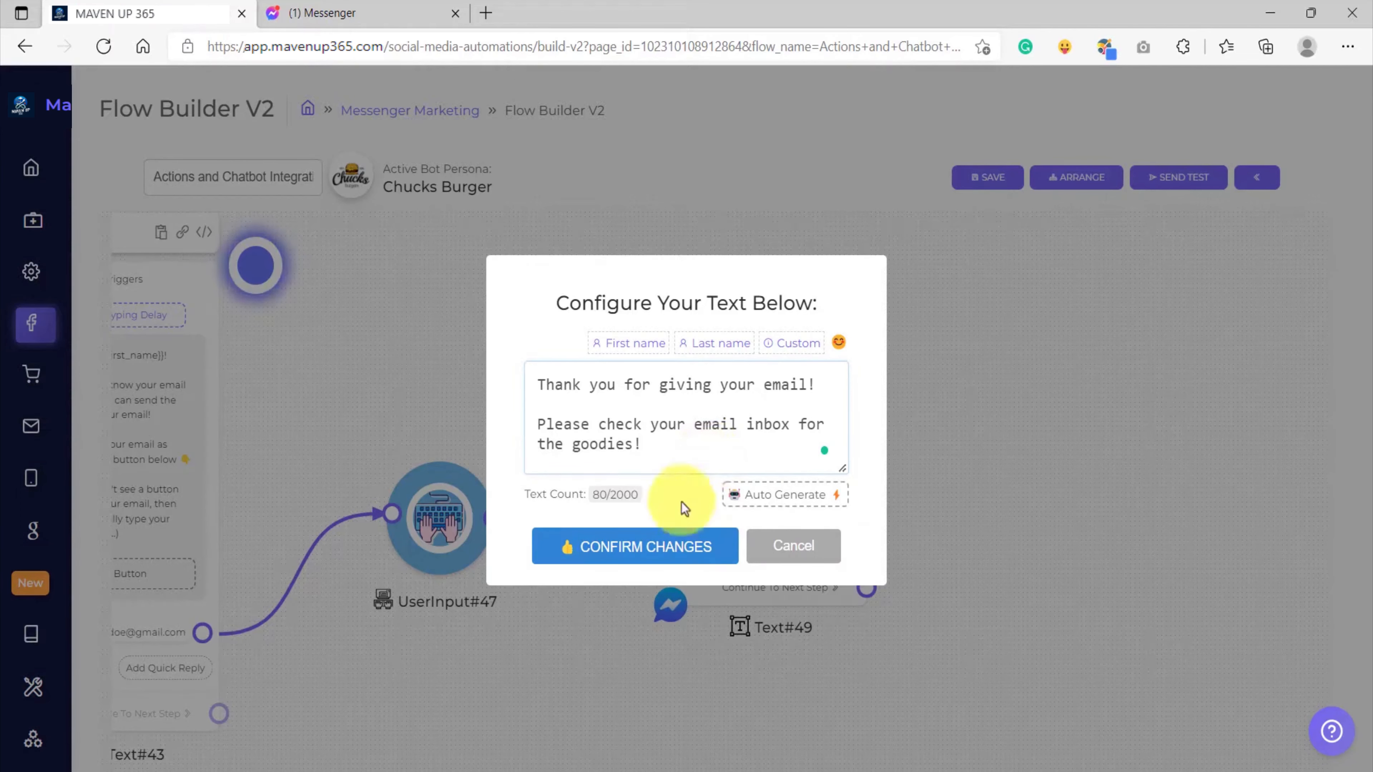
pyautogui.click(644, 557)
# - Add an unconnected Action block in the empty canvas area above the UserInput block
pyautogui.moveTo(561, 329); pyautogui.dragTo(614, 414)
pyautogui.scroll(1, 581, 393)
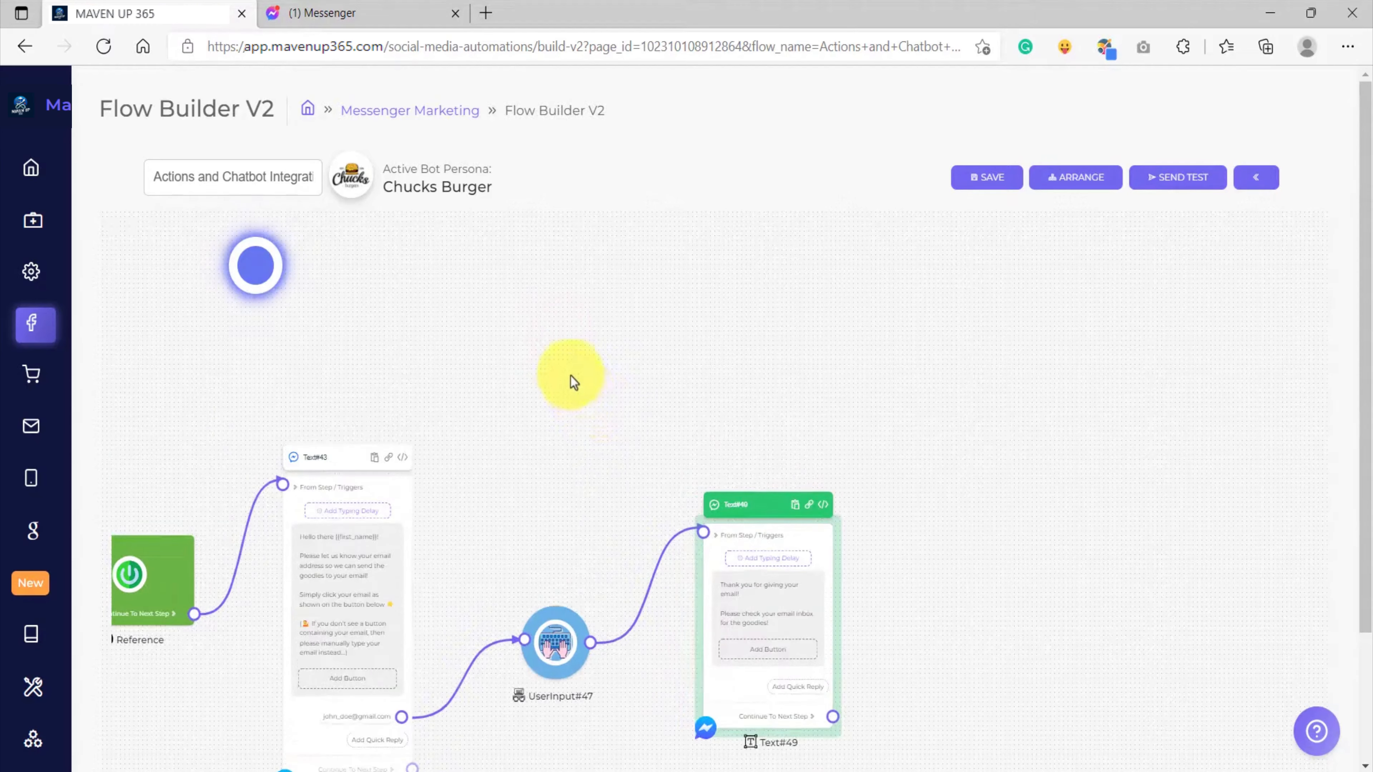
pyautogui.rightClick(549, 332)
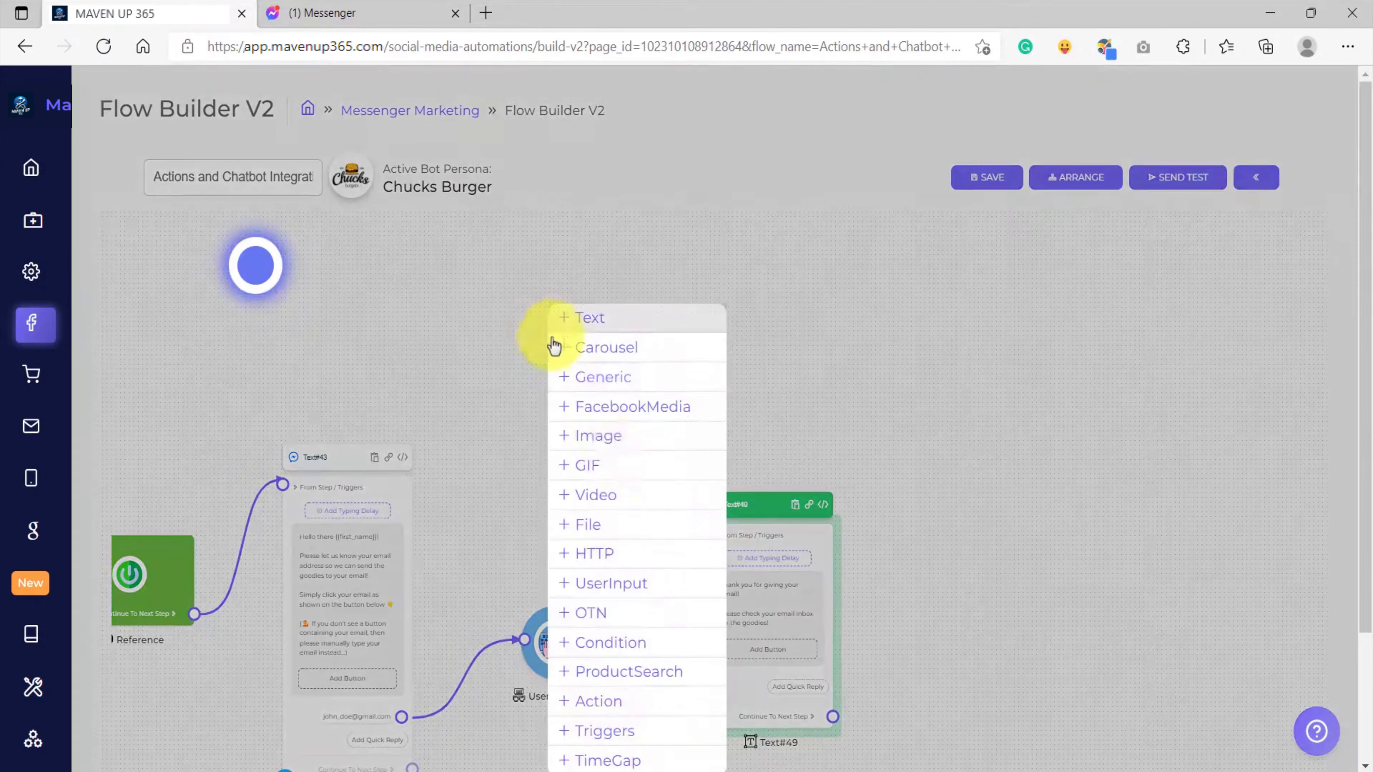
pyautogui.click(635, 700)
pyautogui.moveTo(685, 709); pyautogui.dragTo(560, 420)
pyautogui.scroll(4, 481, 720)
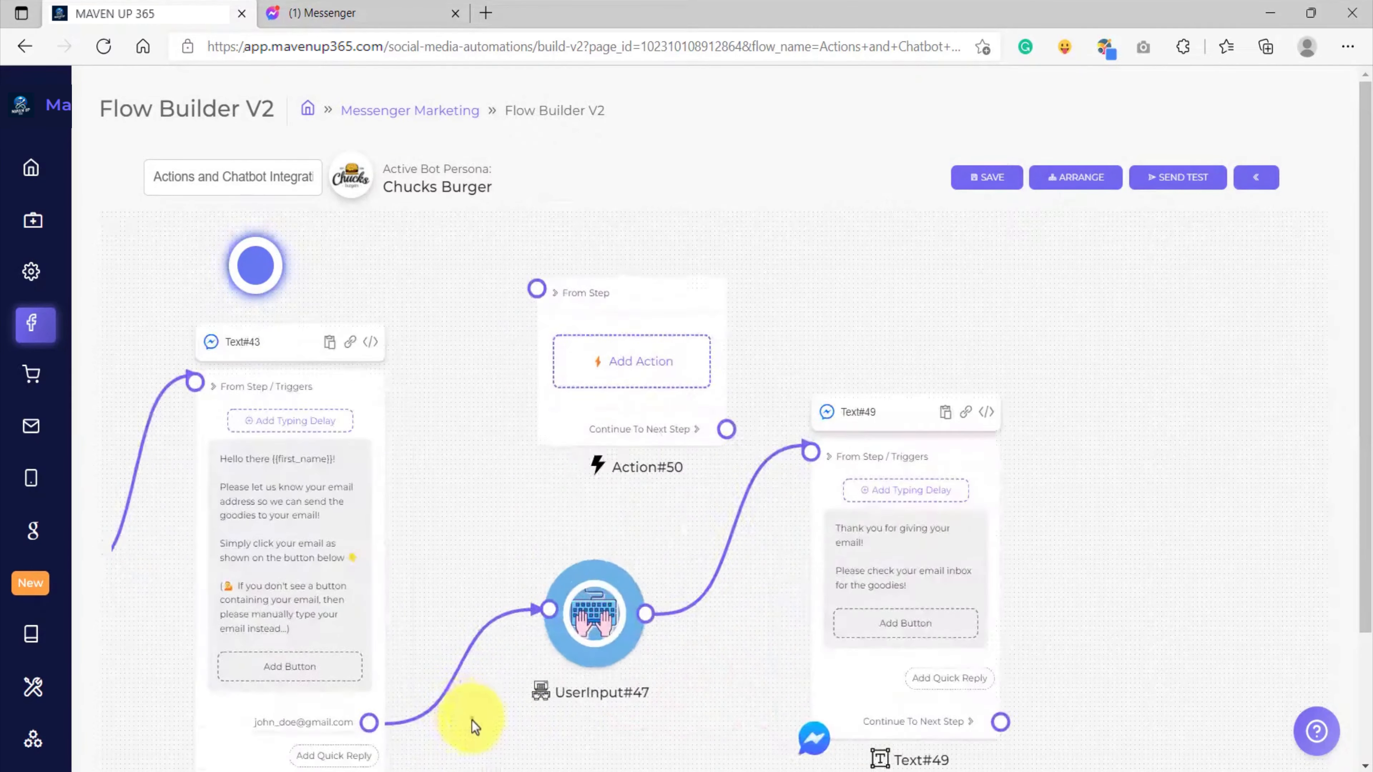
# - Connect the Action block's next step to the thank-you text message
pyautogui.scroll(5, 391, 616)
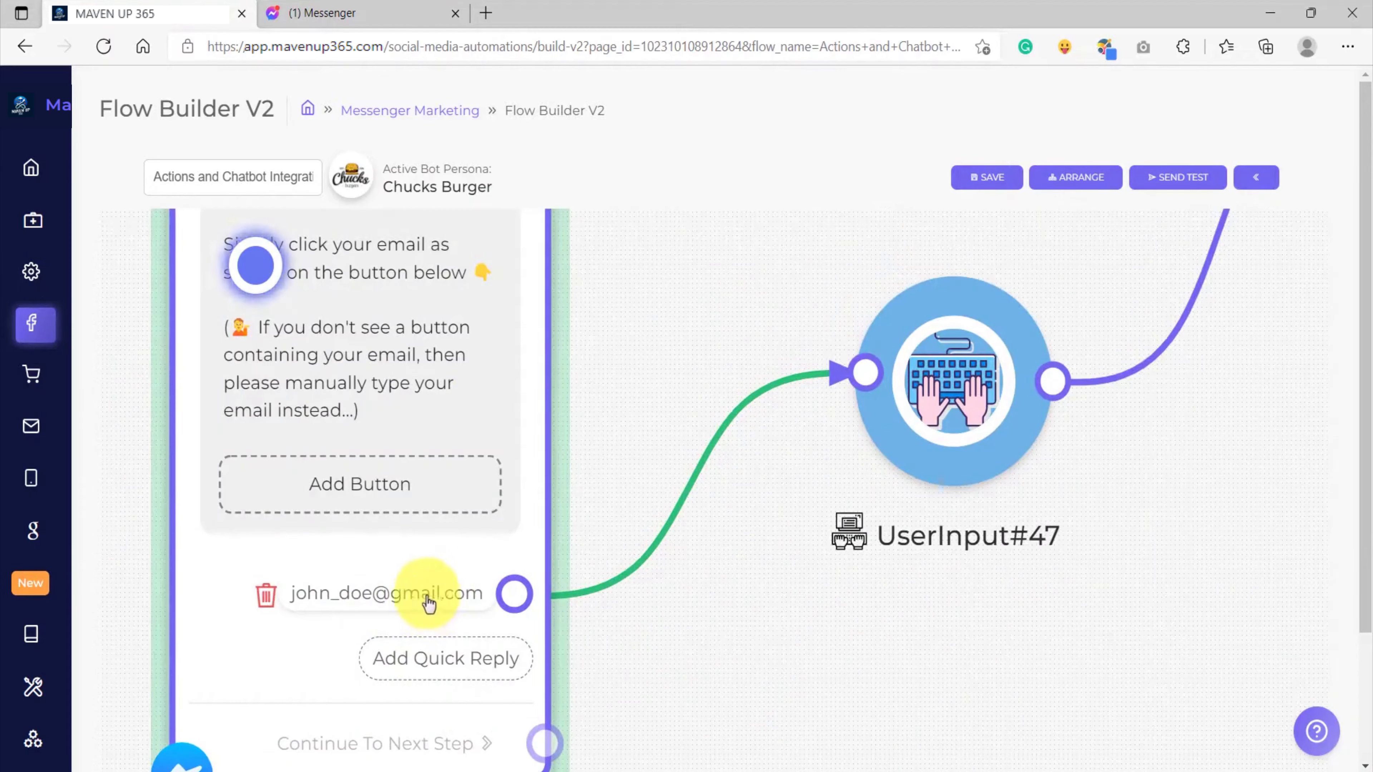
pyautogui.scroll(-3, 449, 614)
pyautogui.scroll(3, 445, 604)
pyautogui.scroll(-5, 446, 600)
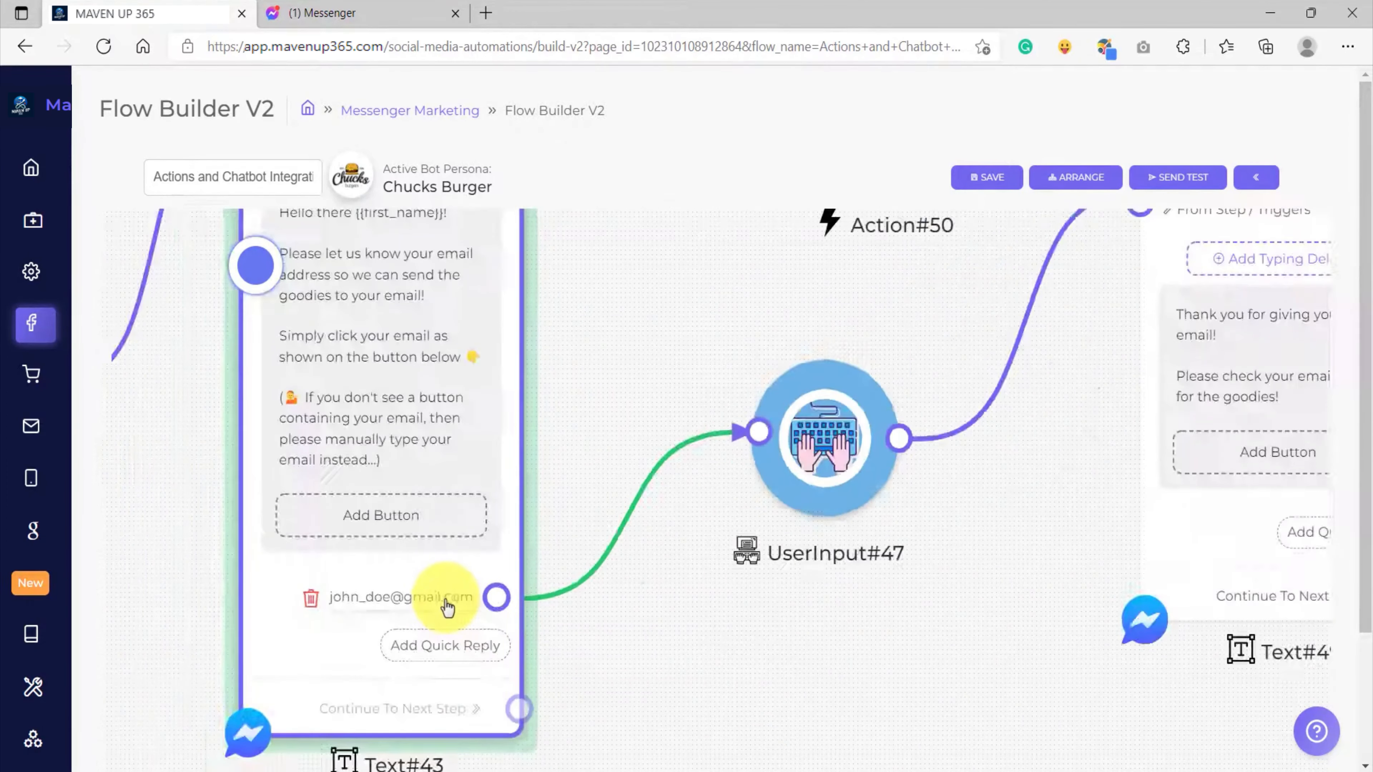
pyautogui.moveTo(804, 514); pyautogui.dragTo(698, 589)
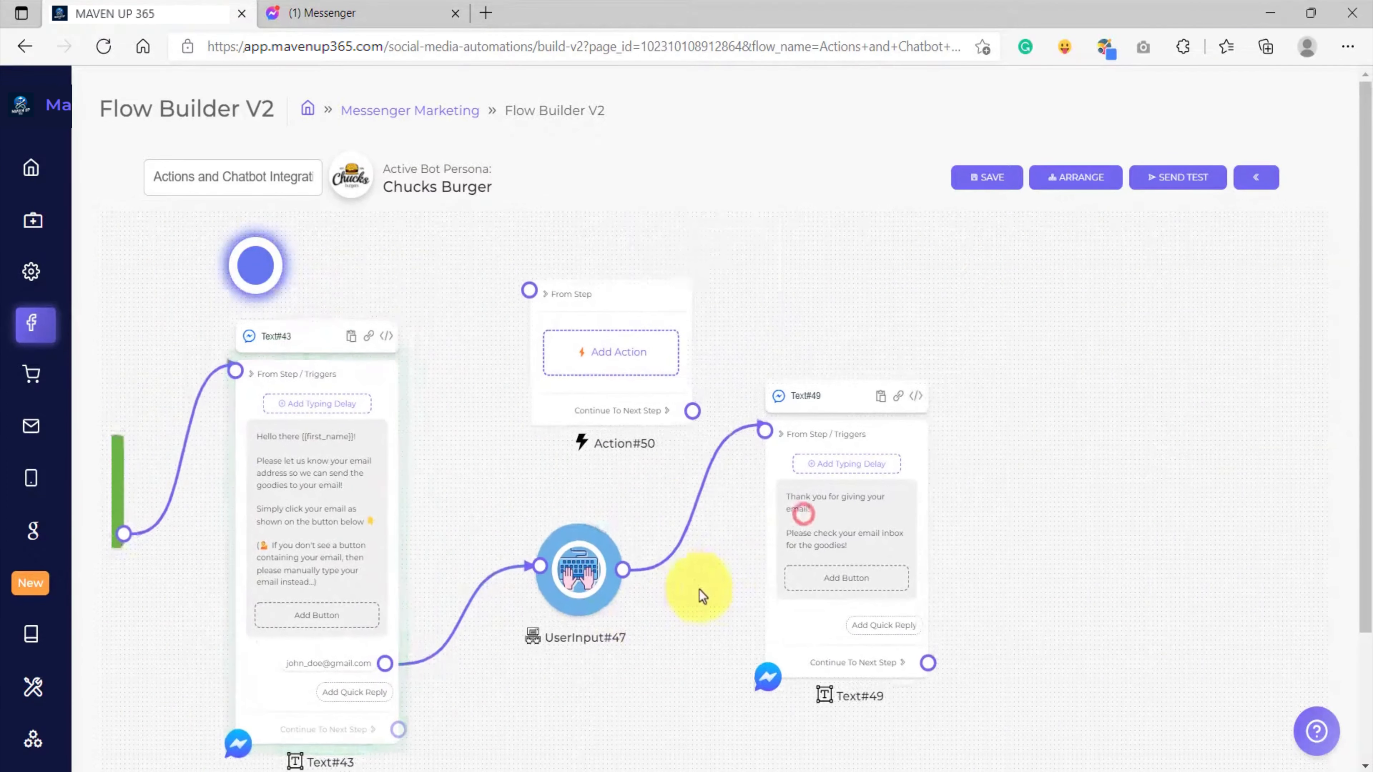
pyautogui.moveTo(650, 480); pyautogui.dragTo(644, 570)
pyautogui.moveTo(665, 388); pyautogui.dragTo(623, 311)
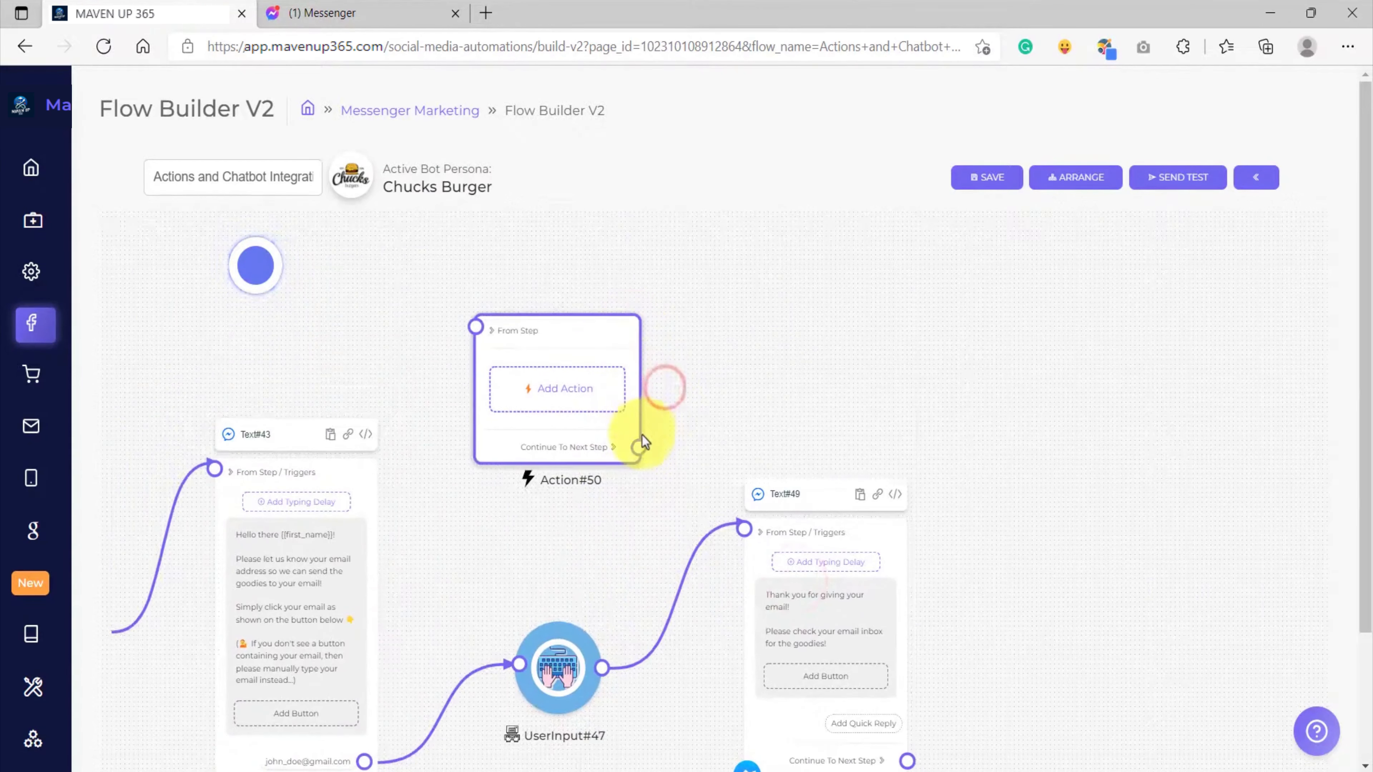
pyautogui.moveTo(639, 447); pyautogui.dragTo(746, 538)
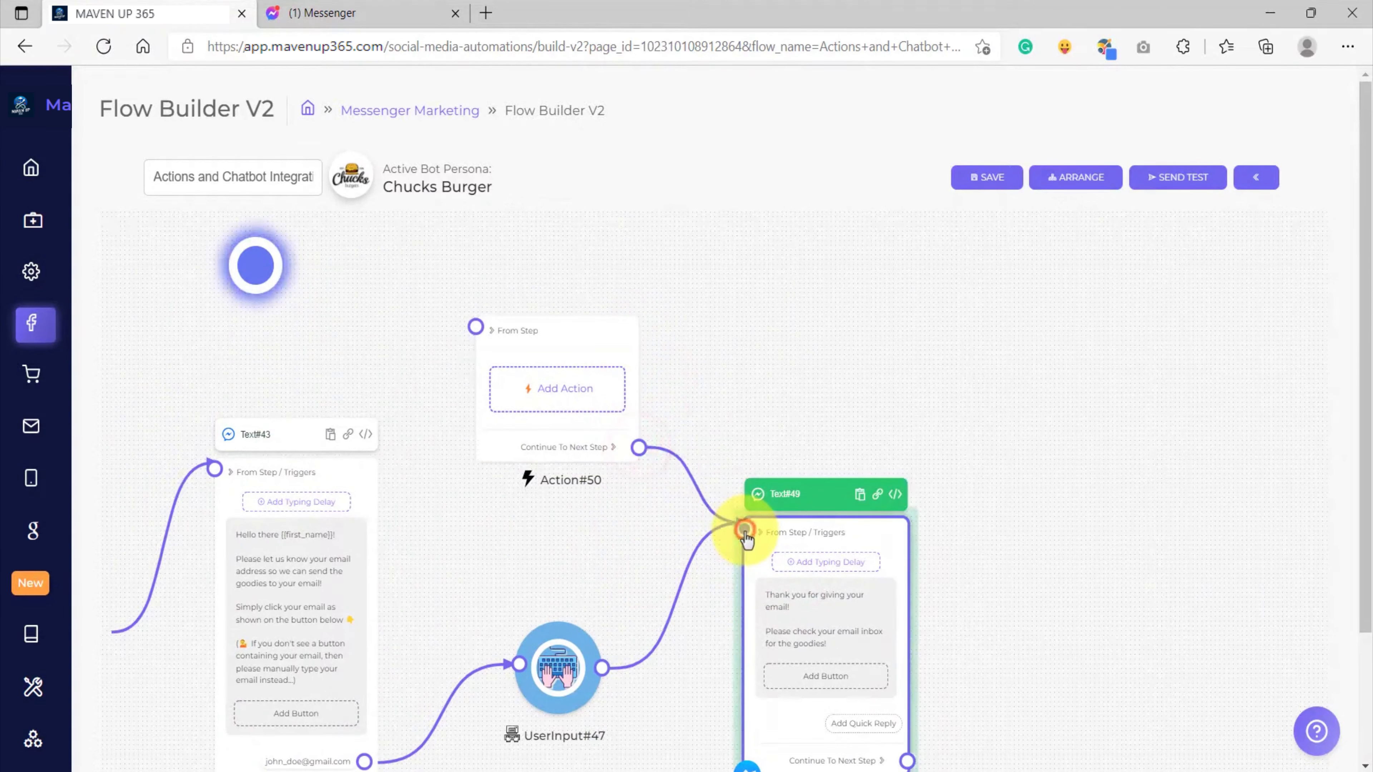
# - Search the Action block's available action types for "mail", then close the configuration without adding an action
pyautogui.click(571, 390)
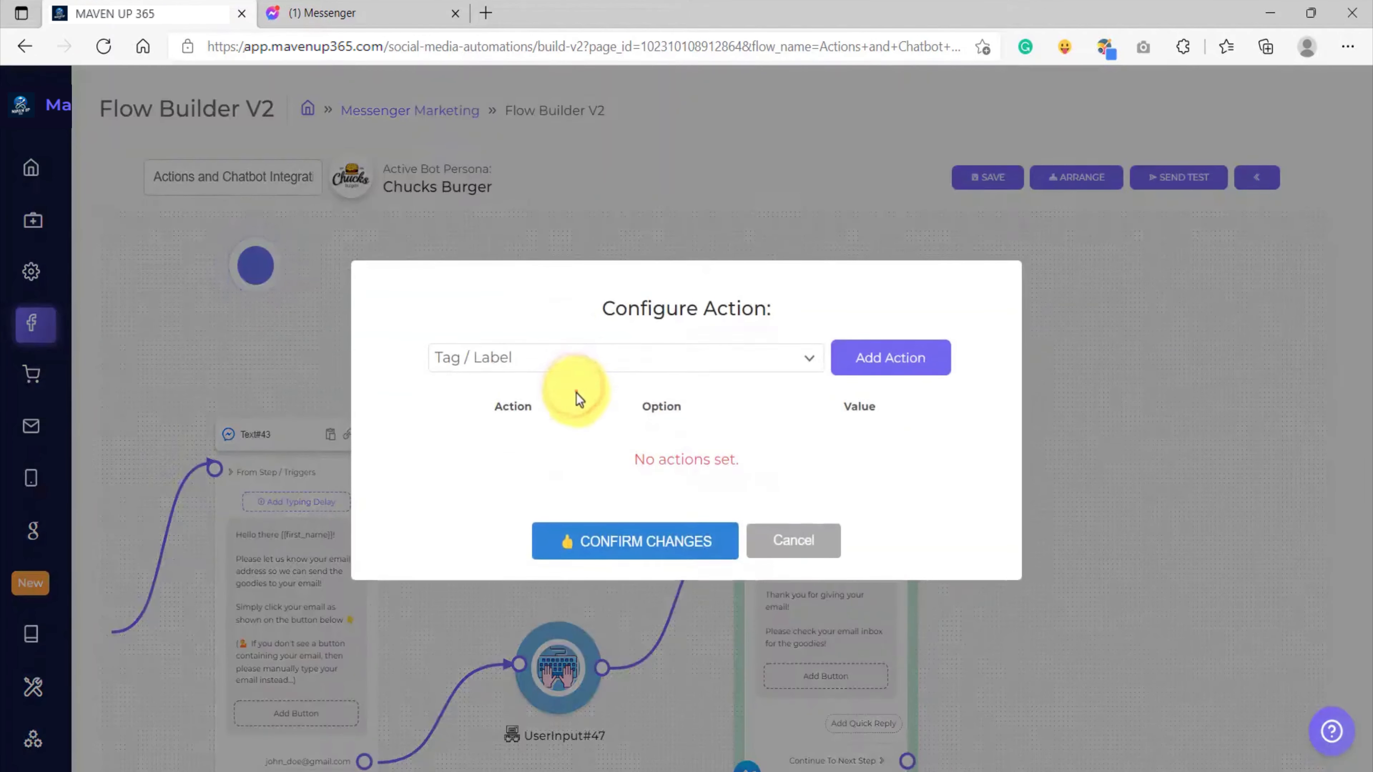
pyautogui.click(575, 357)
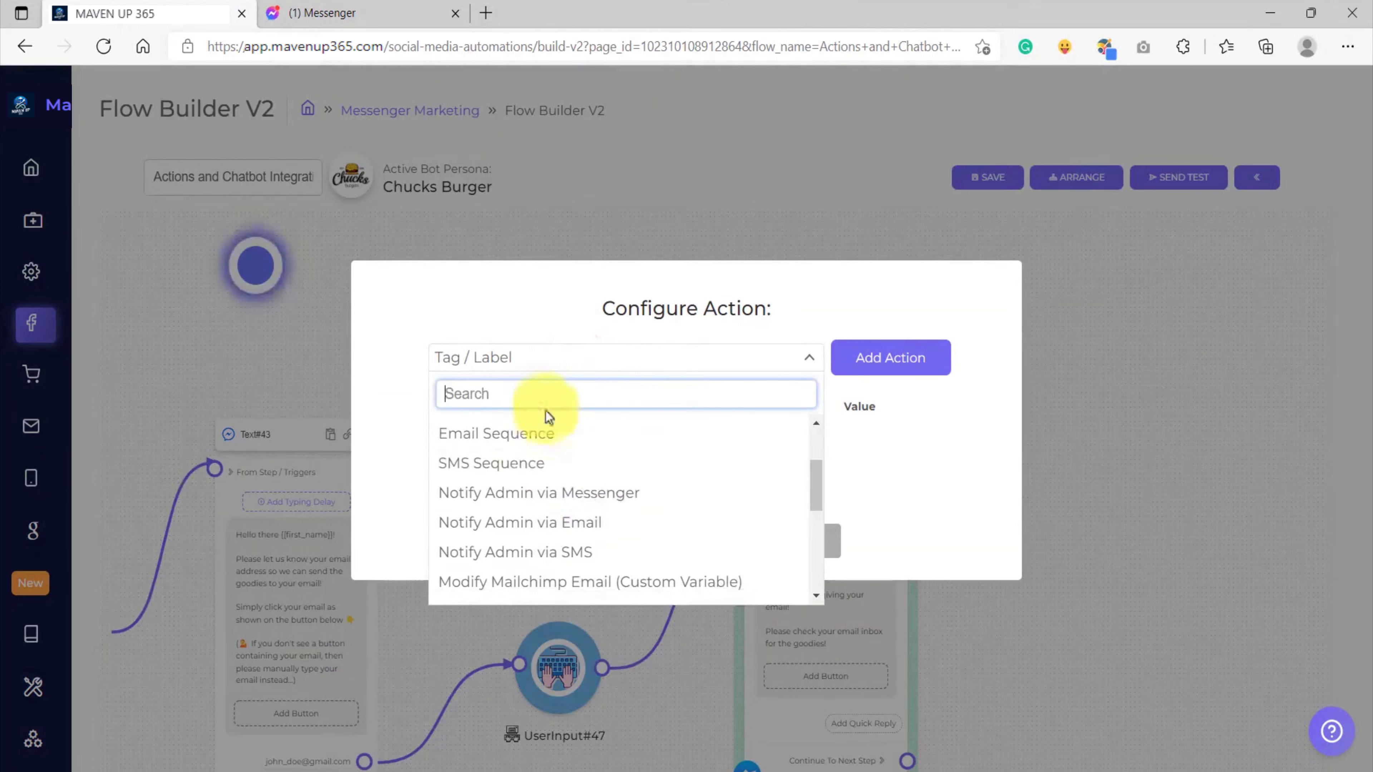
pyautogui.write('ai')
pyautogui.press('BackSpace')
pyautogui.press('BackSpace')
pyautogui.write('aut')
pyautogui.press('BackSpace')
pyautogui.press('BackSpace')
pyautogui.press('BackSpace')
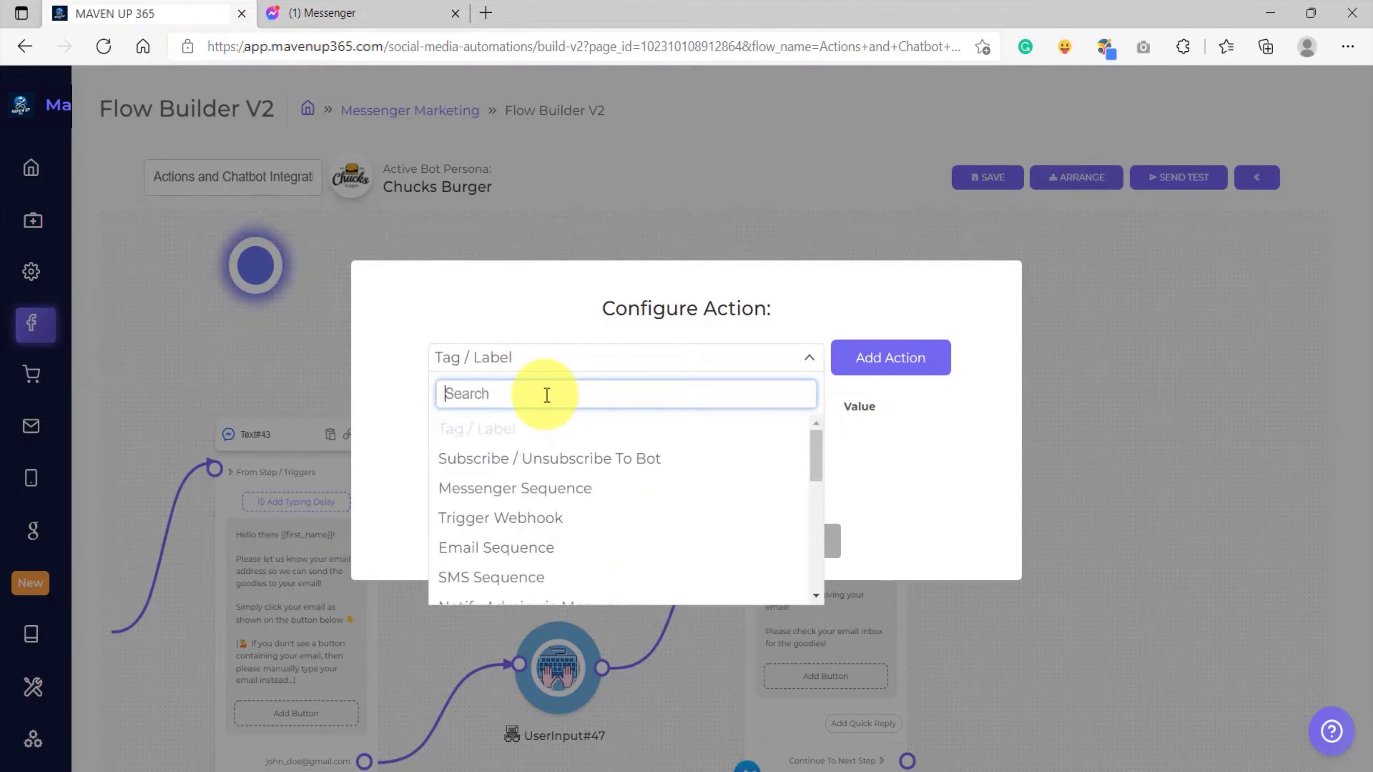
pyautogui.write('mail')
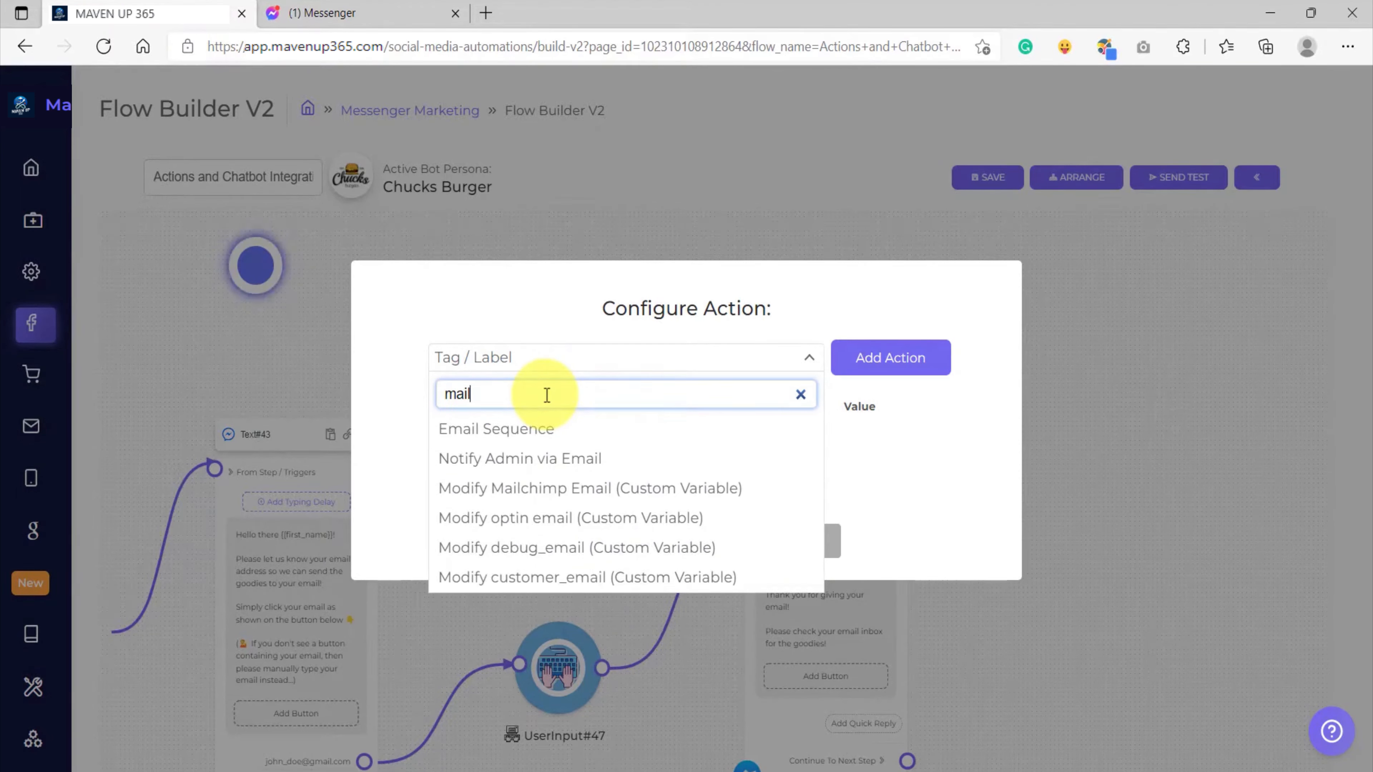
pyautogui.click(1171, 399)
# - Open the Integrations page and go to the Messenger Chatbot Integrations section
pyautogui.moveTo(8, 430)
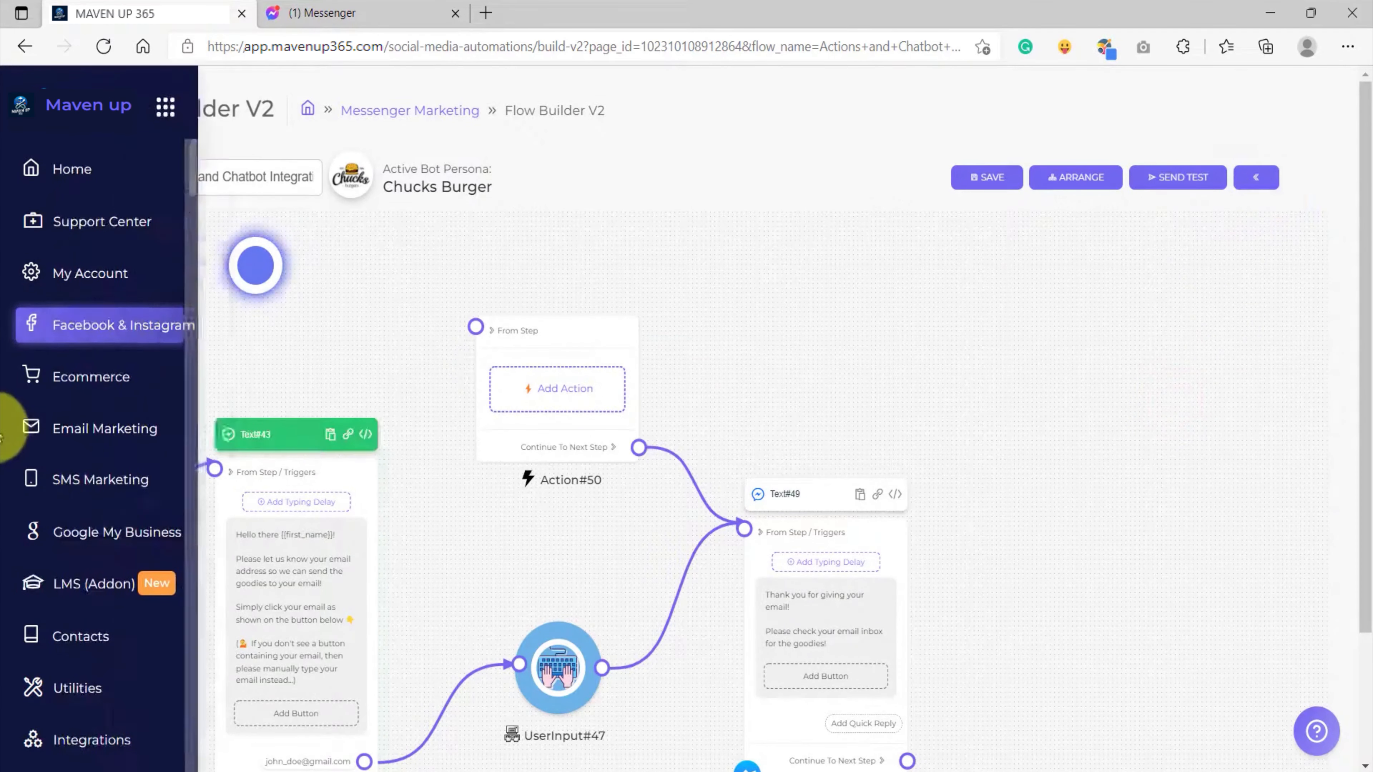
pyautogui.scroll(-2, 86, 403)
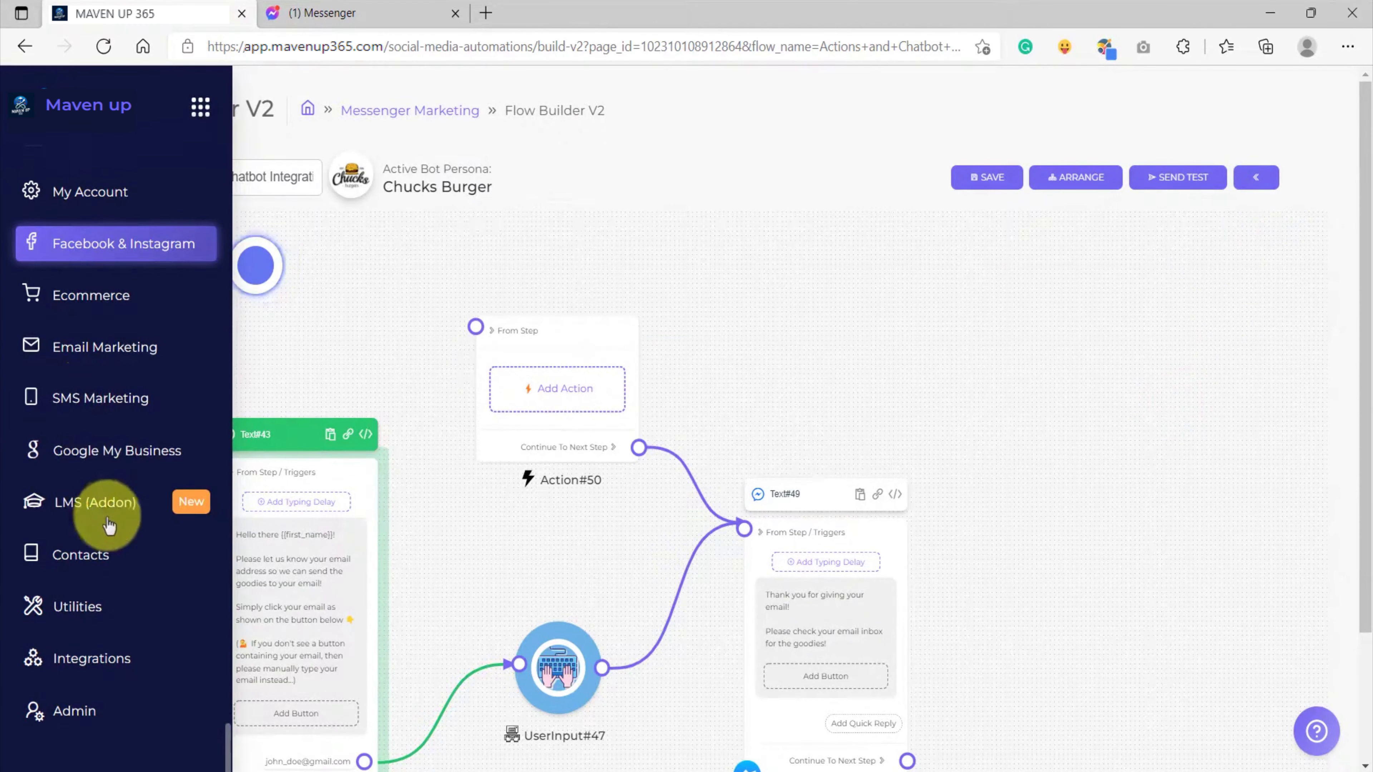
pyautogui.click(103, 660)
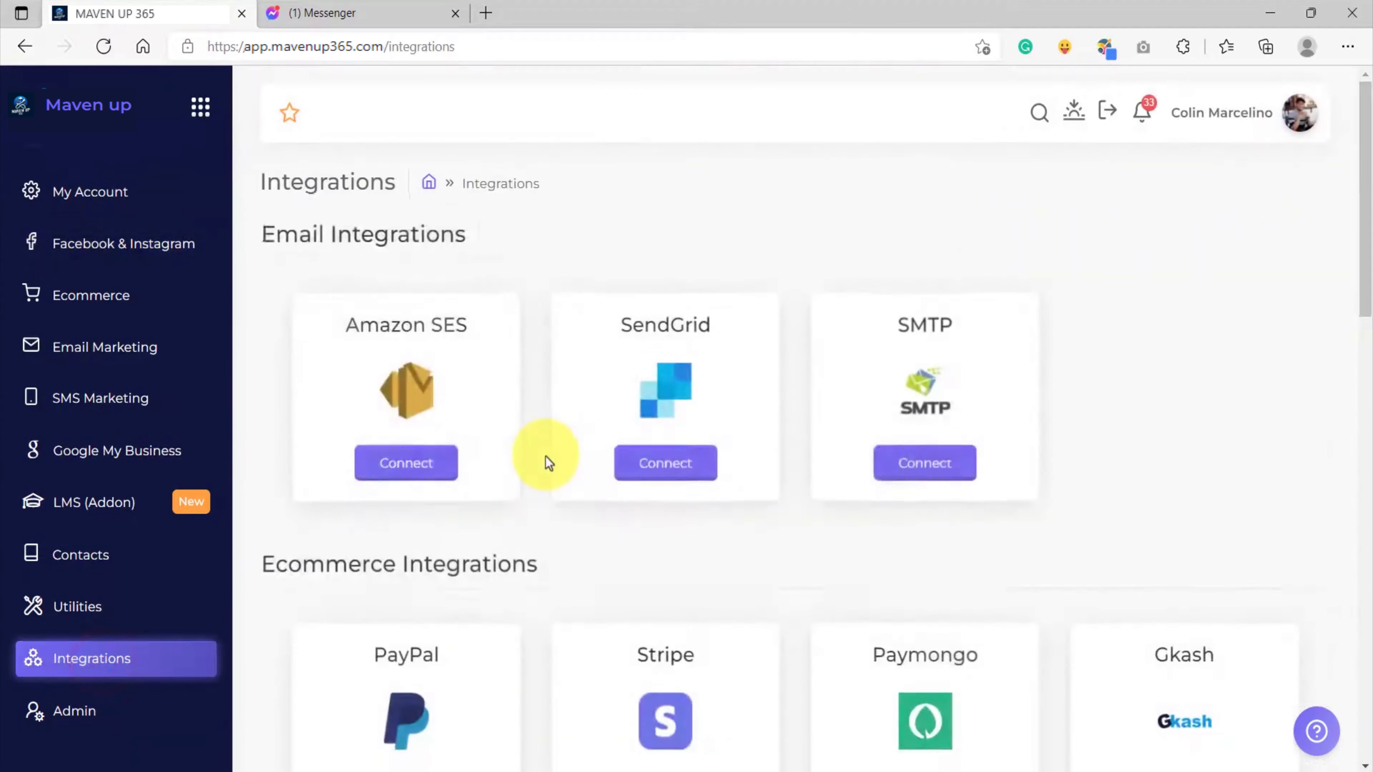
pyautogui.scroll(-10, 546, 457)
pyautogui.scroll(-2, 546, 457)
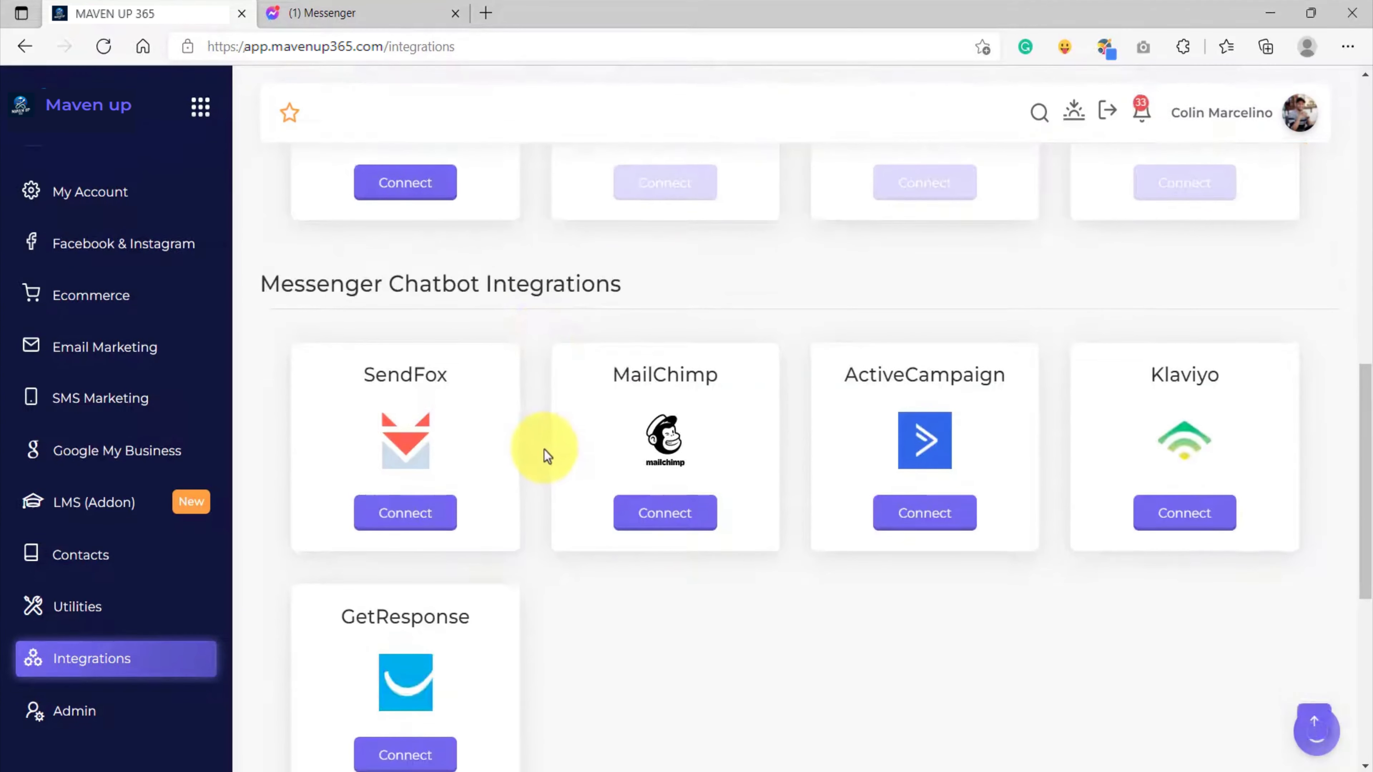
pyautogui.moveTo(646, 288); pyautogui.dragTo(248, 277)
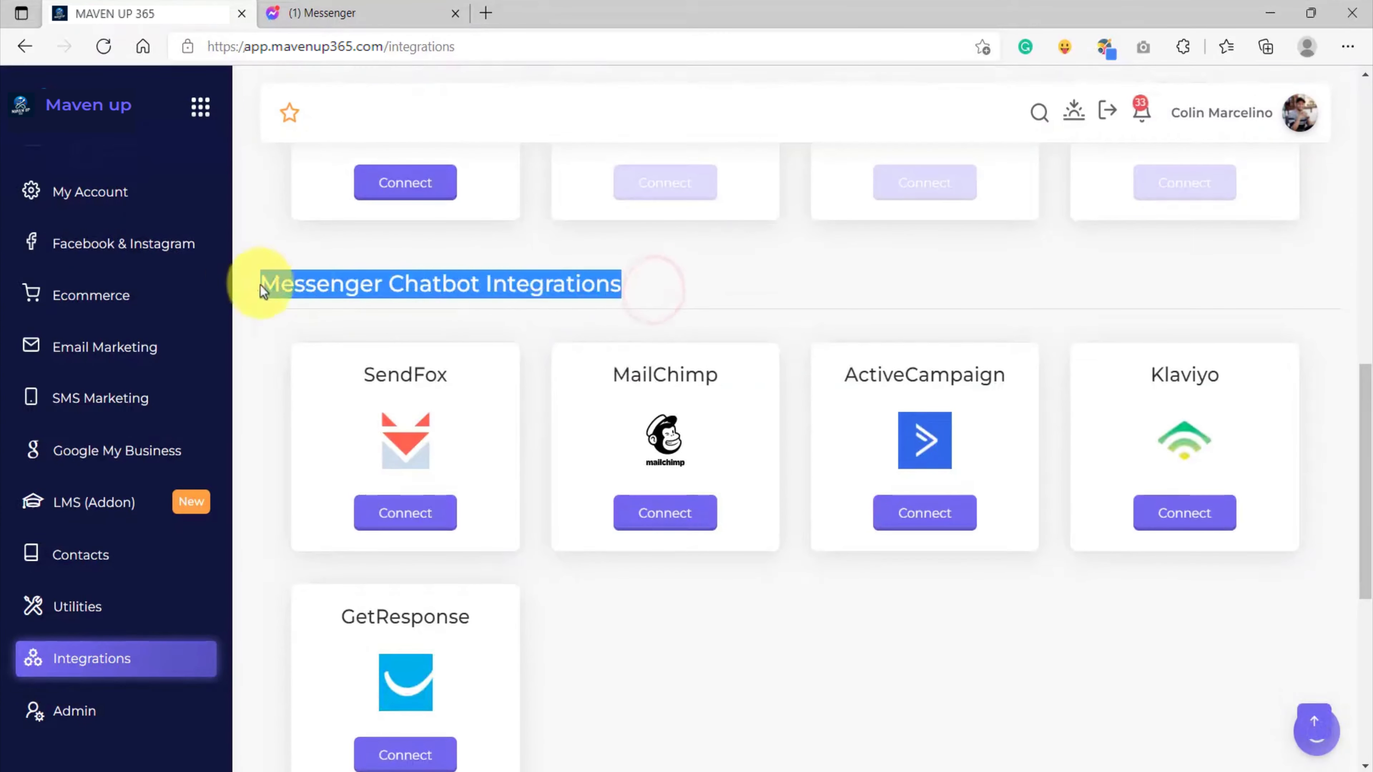
pyautogui.scroll(-2, 533, 423)
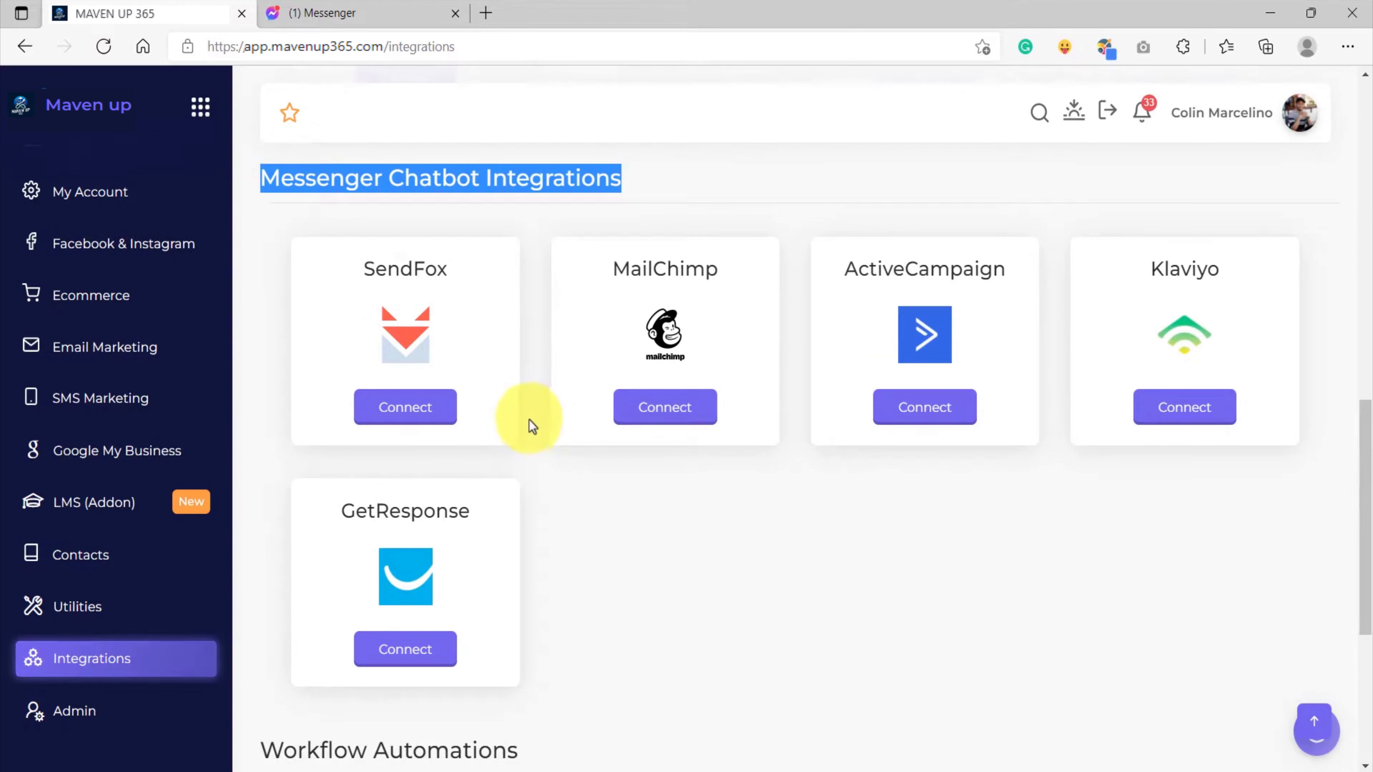
pyautogui.click(622, 269)
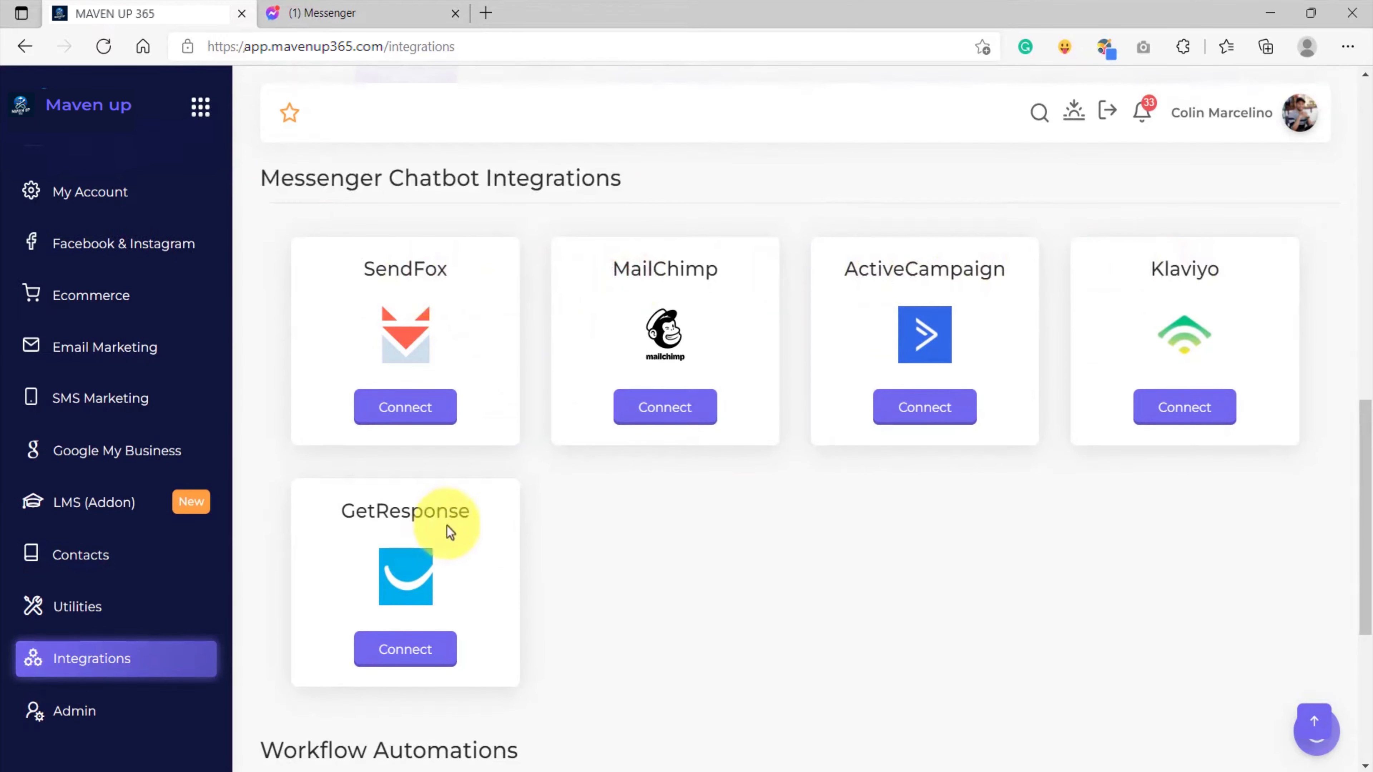
# - Open the MailChimp integration's connection form and locate its access_token field
pyautogui.doubleClick(679, 267)
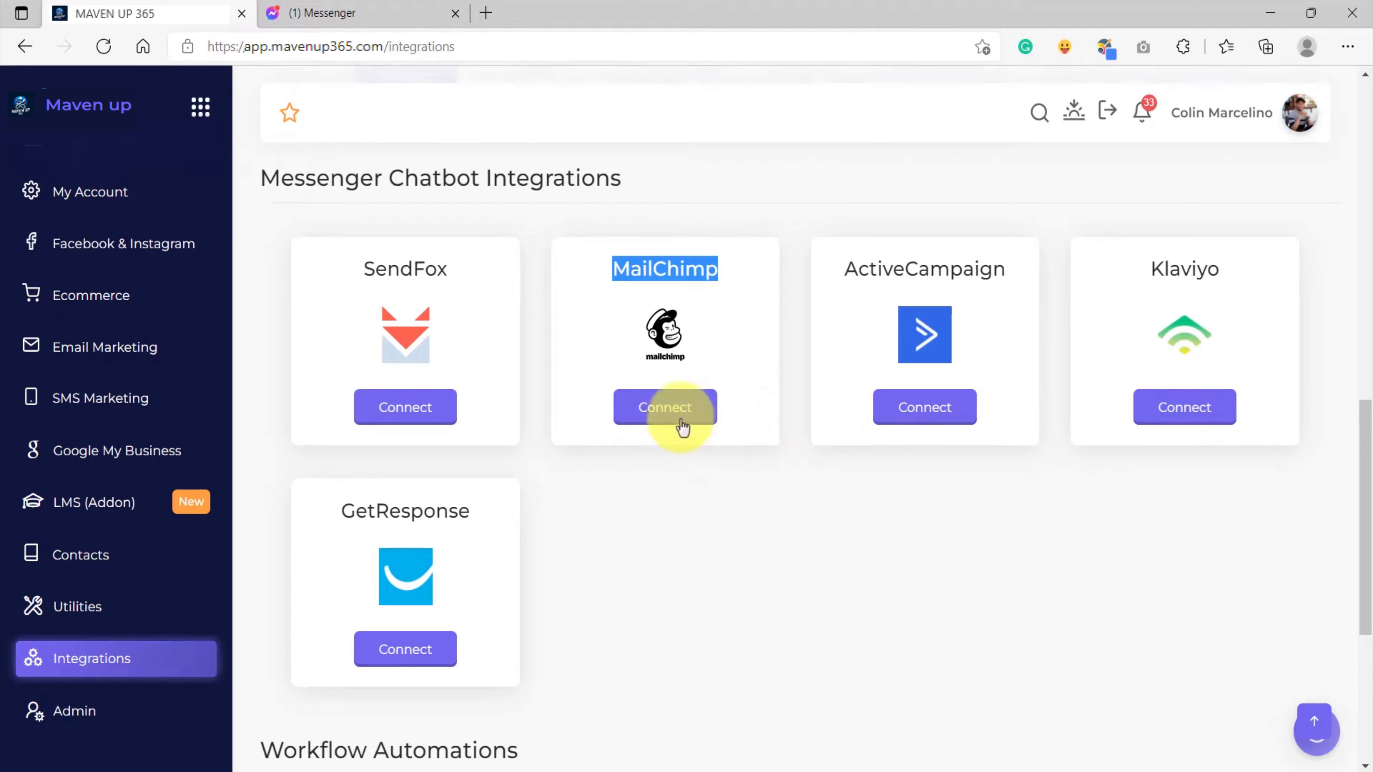
pyautogui.click(739, 319)
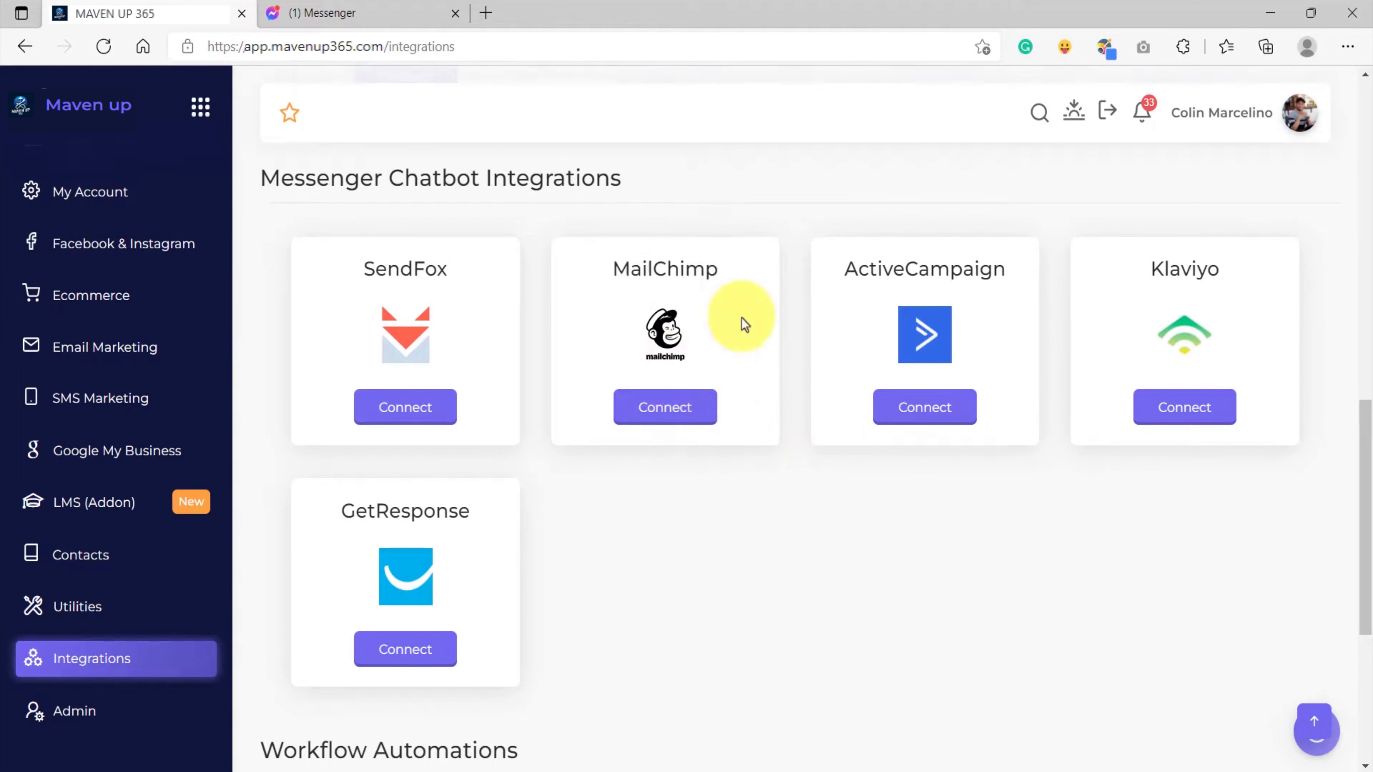
pyautogui.click(676, 401)
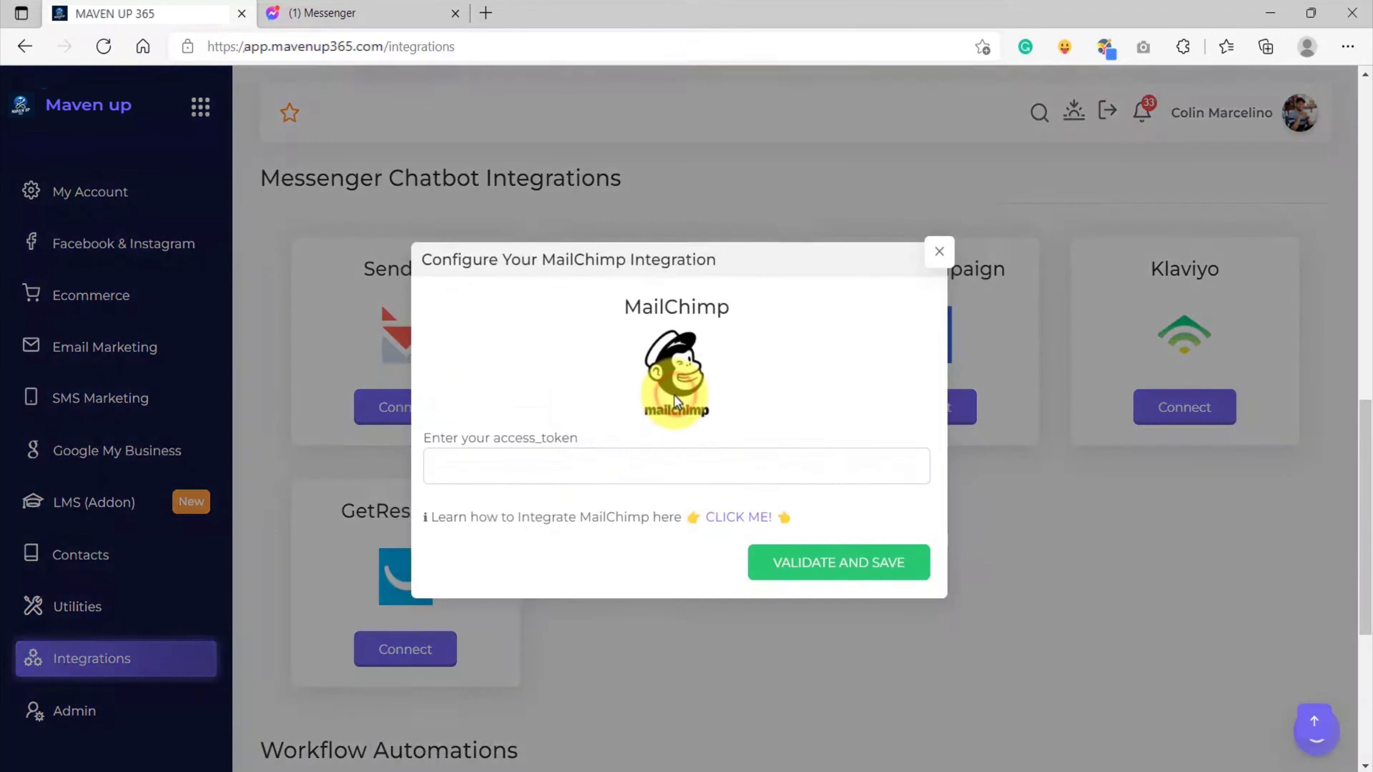
pyautogui.doubleClick(539, 440)
pyautogui.click(490, 412)
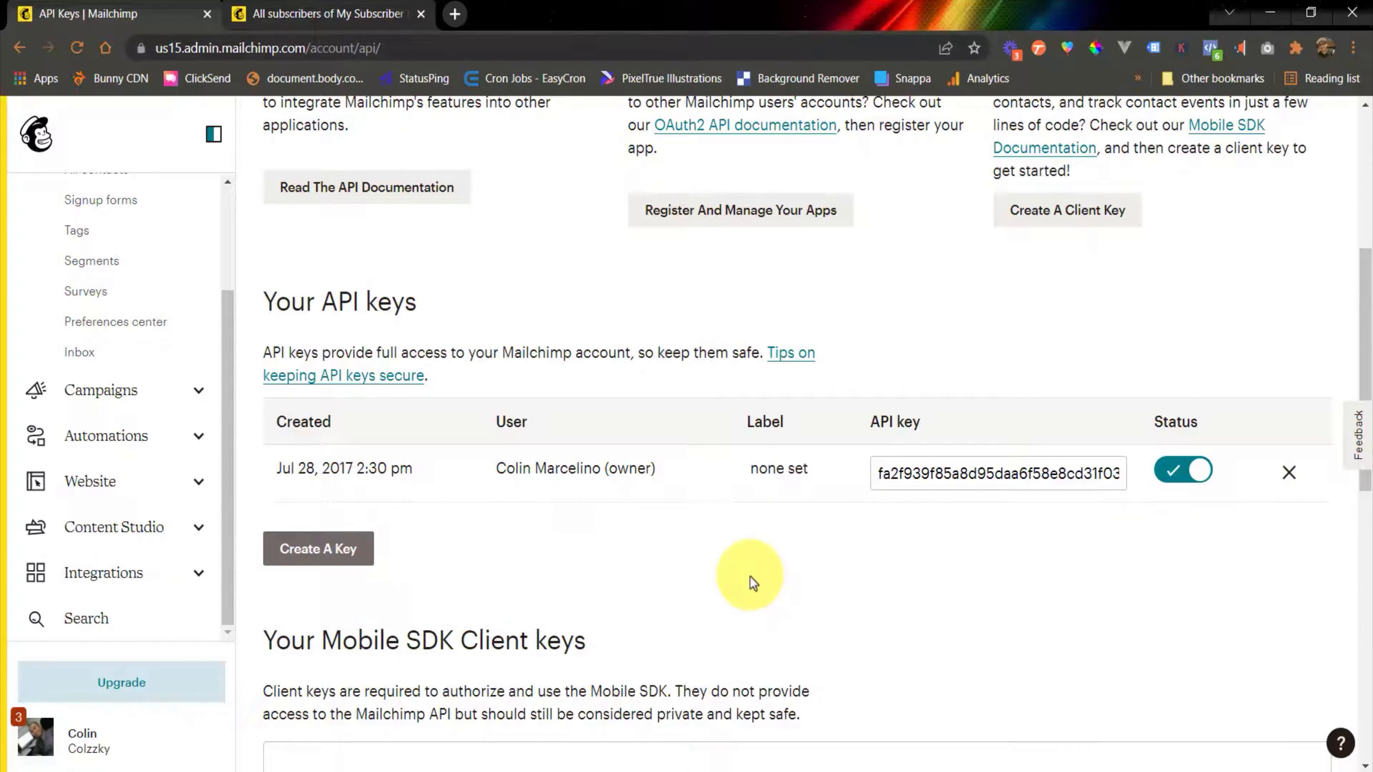
# - Open the Mailchimp account profile and go from there to the existing keys on the API keys page
pyautogui.scroll(5, 728, 567)
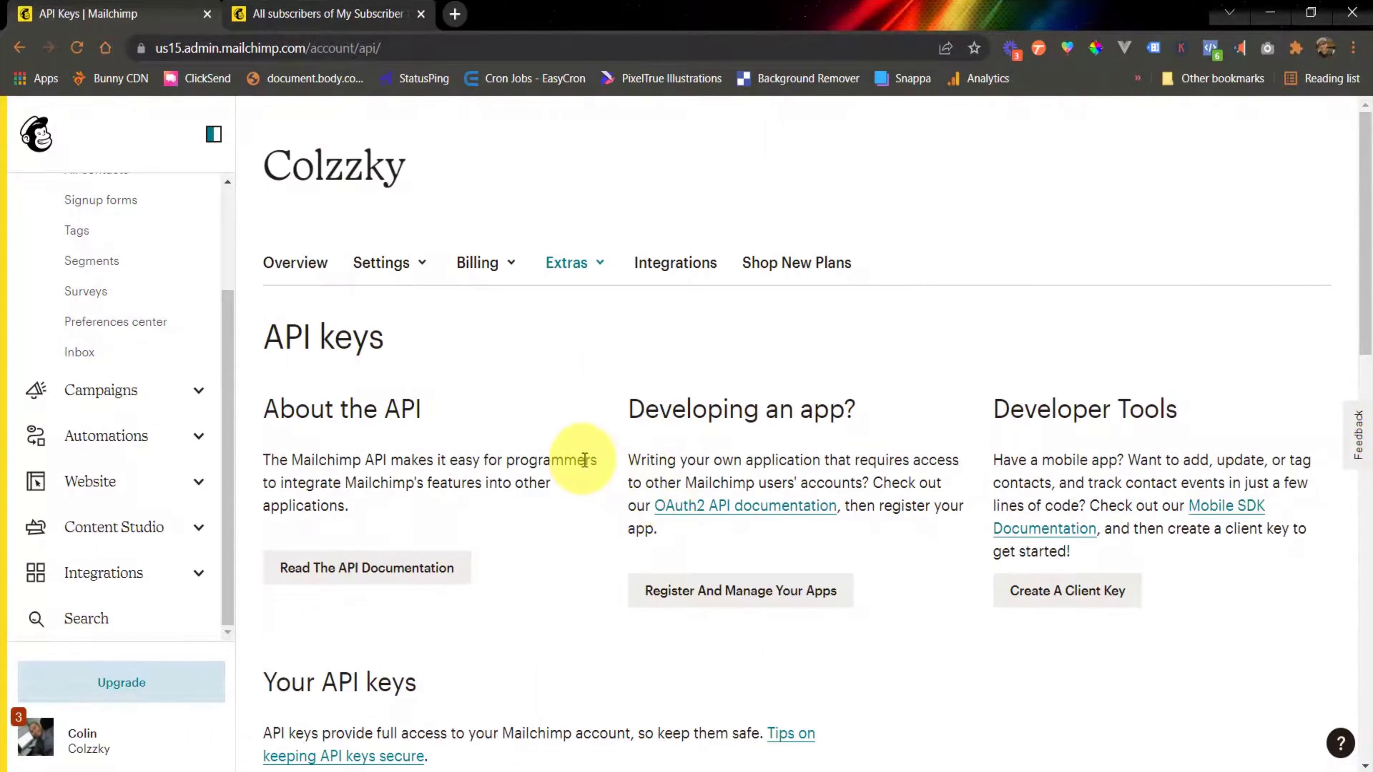
pyautogui.scroll(3, 199, 385)
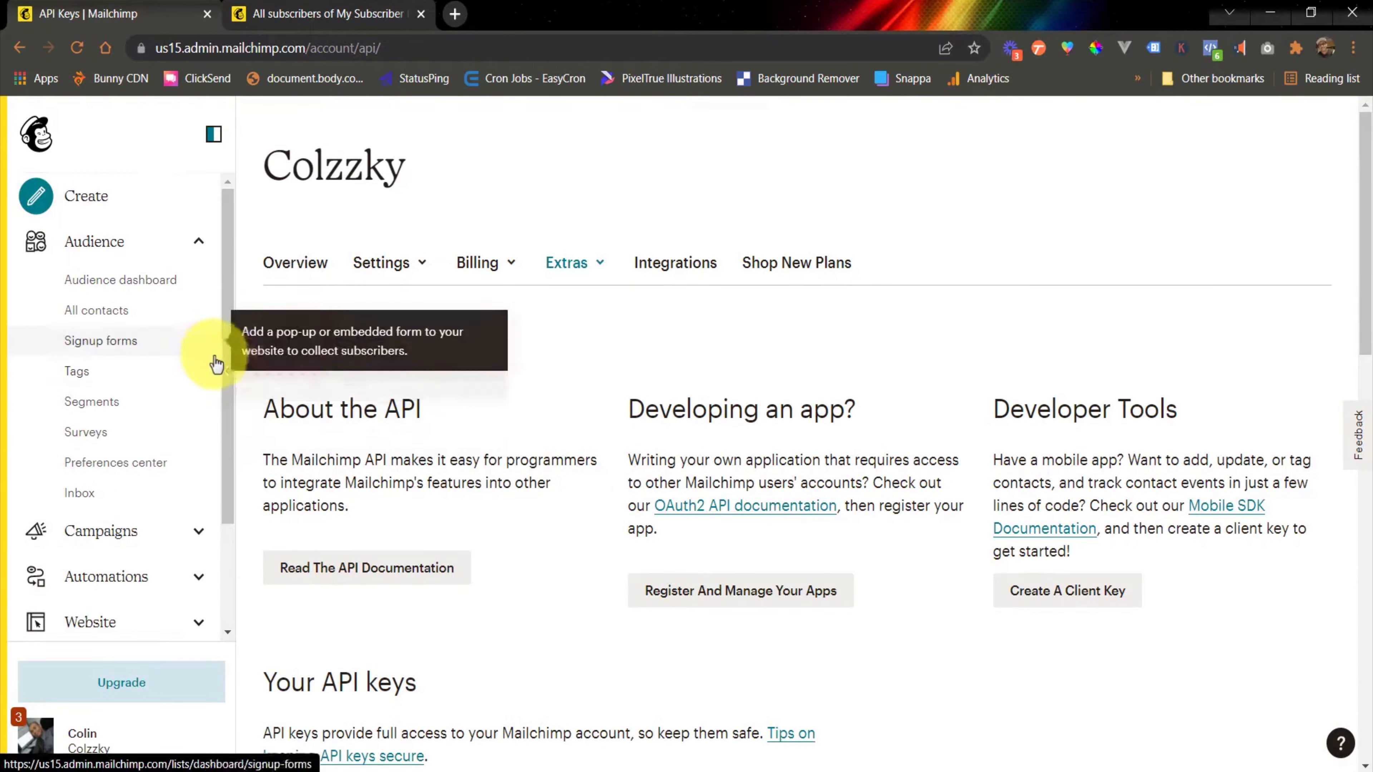
pyautogui.scroll(-3, 226, 406)
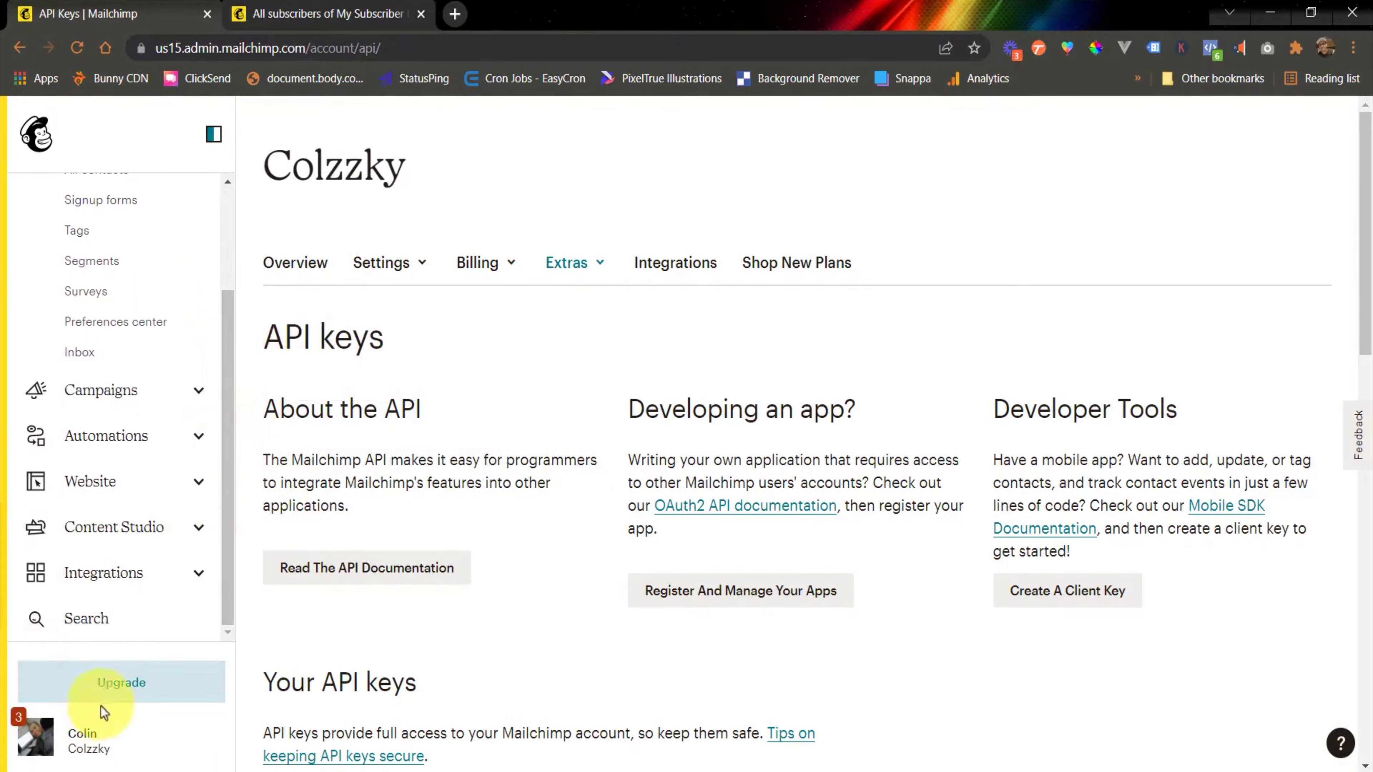
pyautogui.click(38, 752)
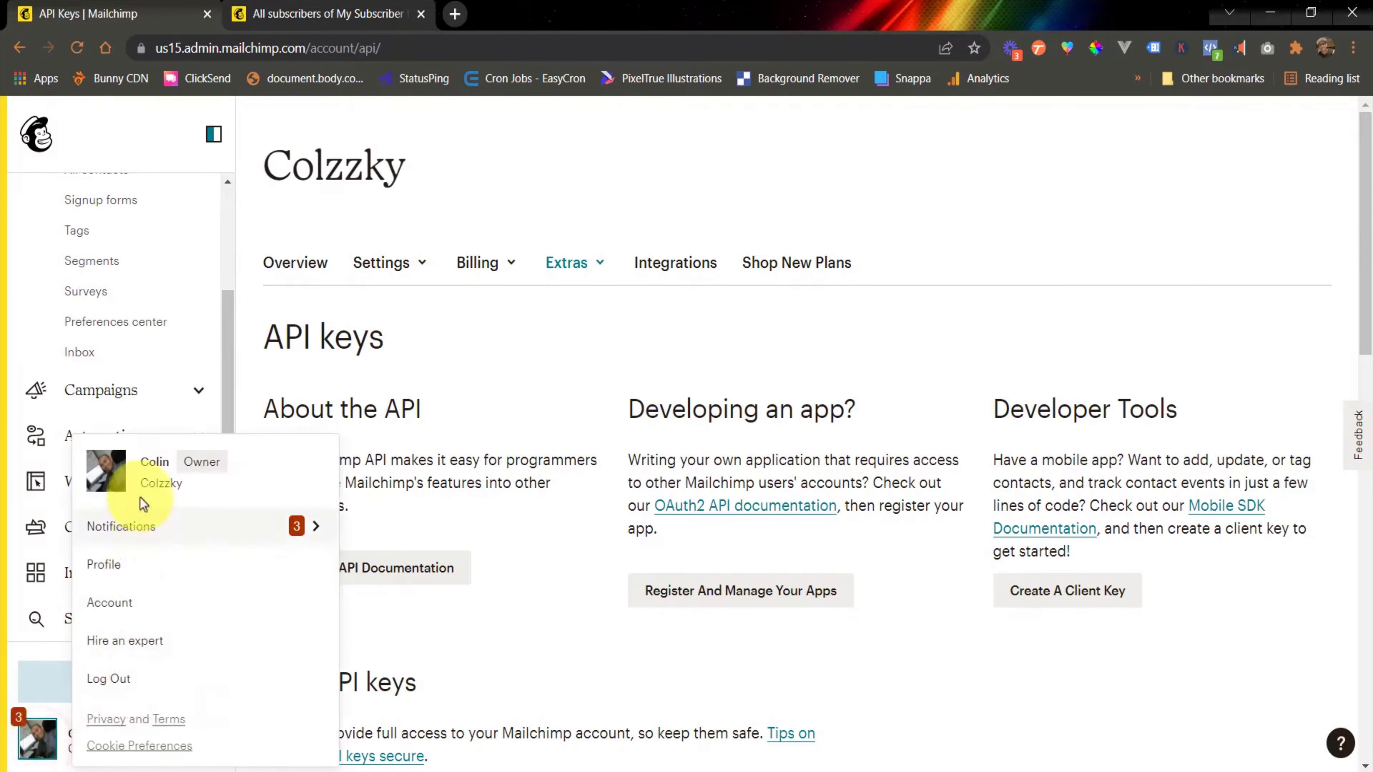
pyautogui.click(134, 566)
pyautogui.click(569, 264)
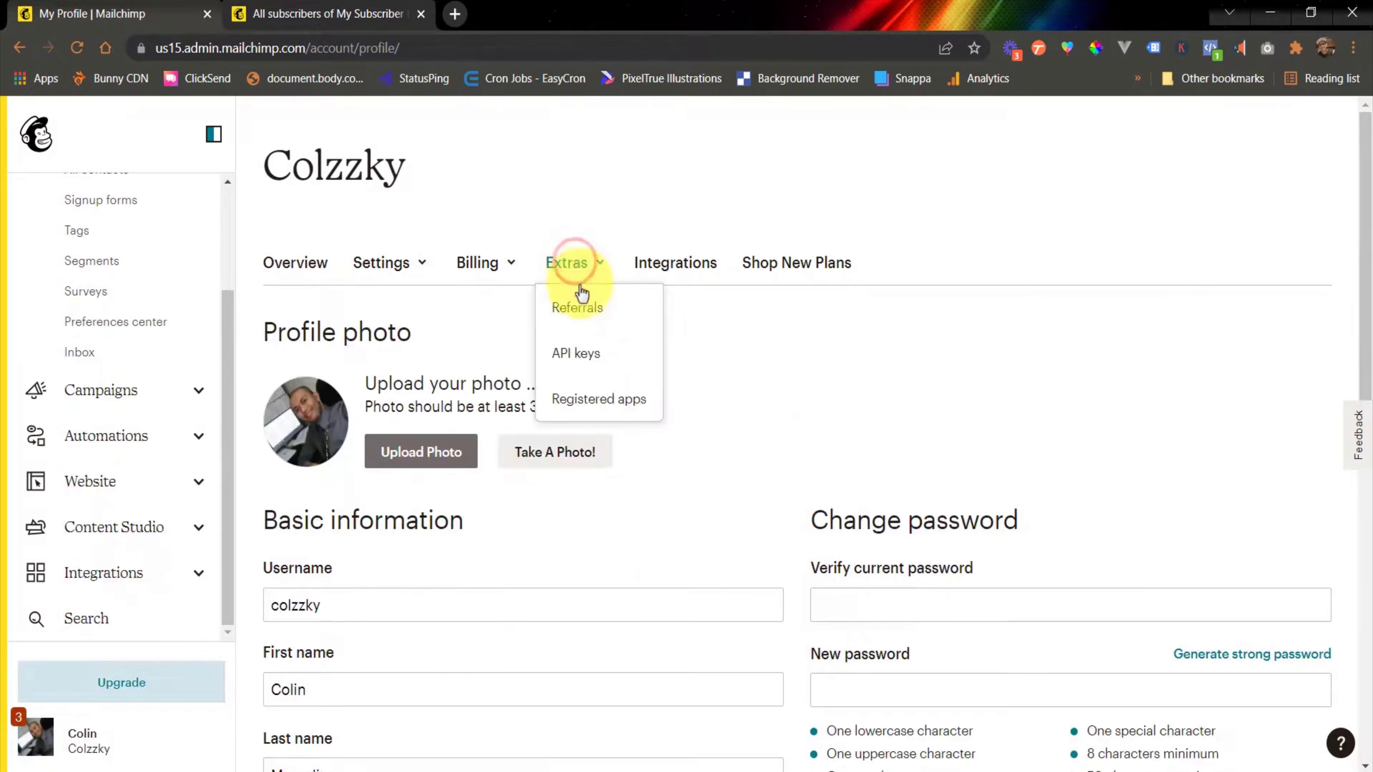
pyautogui.click(581, 354)
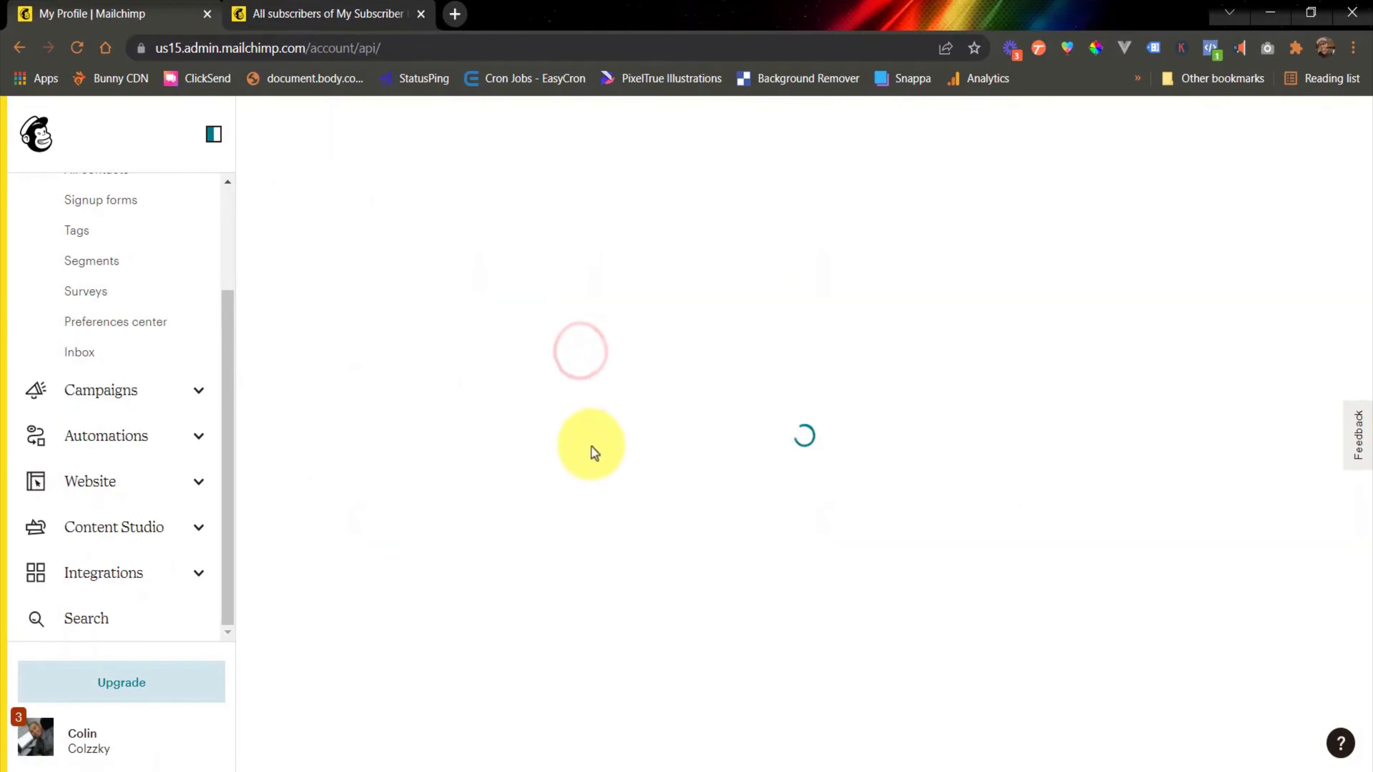
pyautogui.scroll(-5, 565, 501)
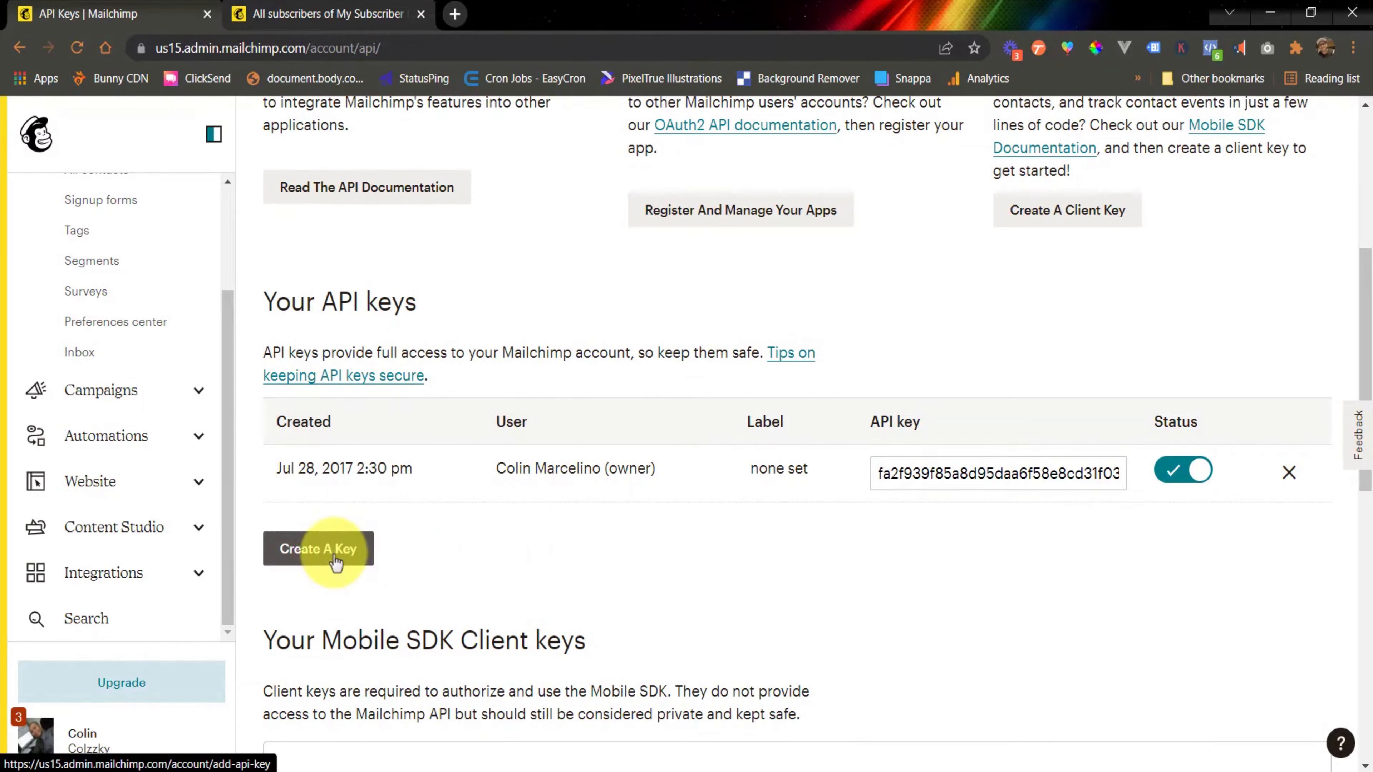
# - Copy the existing Mailchimp API key into the MailChimp integration's access_token field in MAVEN UP 365, then validate and save the connection
pyautogui.click(945, 474)
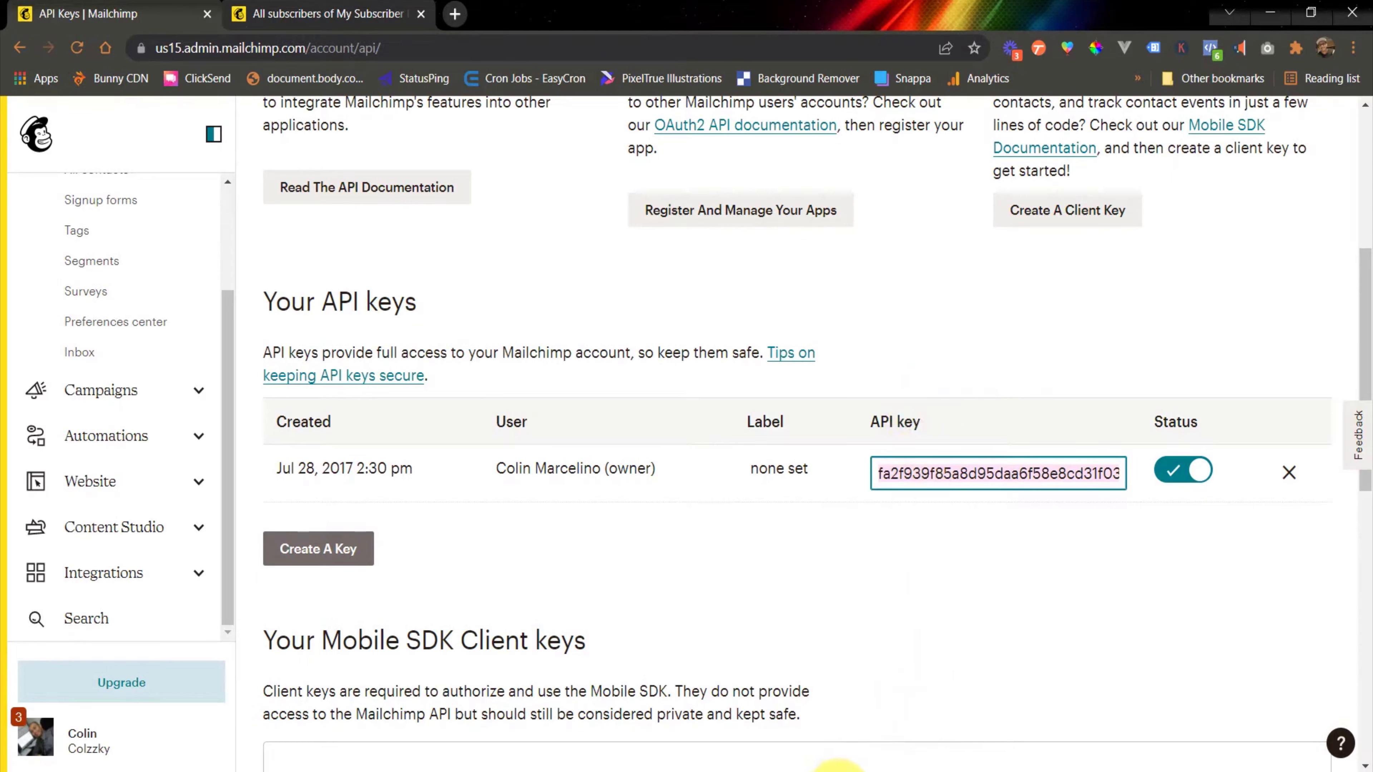
pyautogui.click(823, 703)
pyautogui.click(567, 465)
pyautogui.rightClick(543, 465)
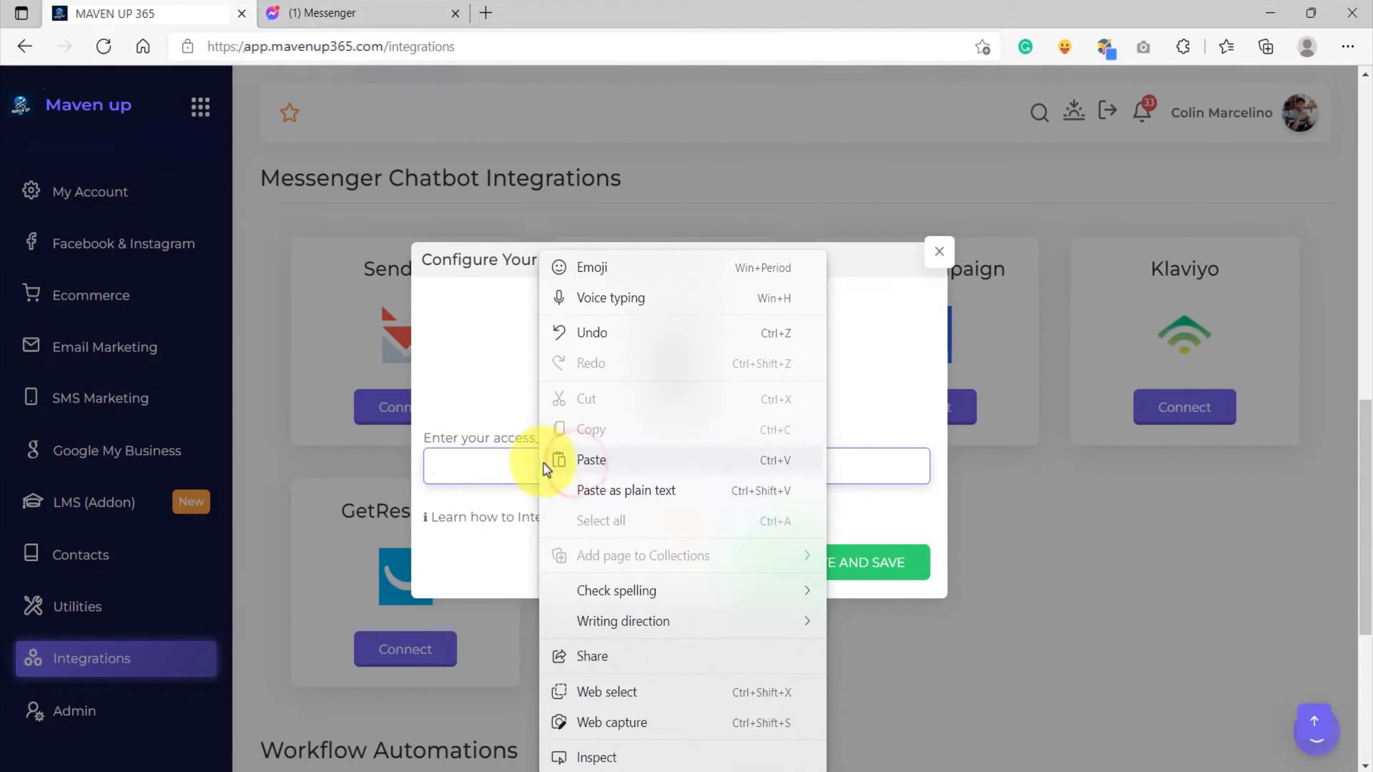
pyautogui.click(606, 491)
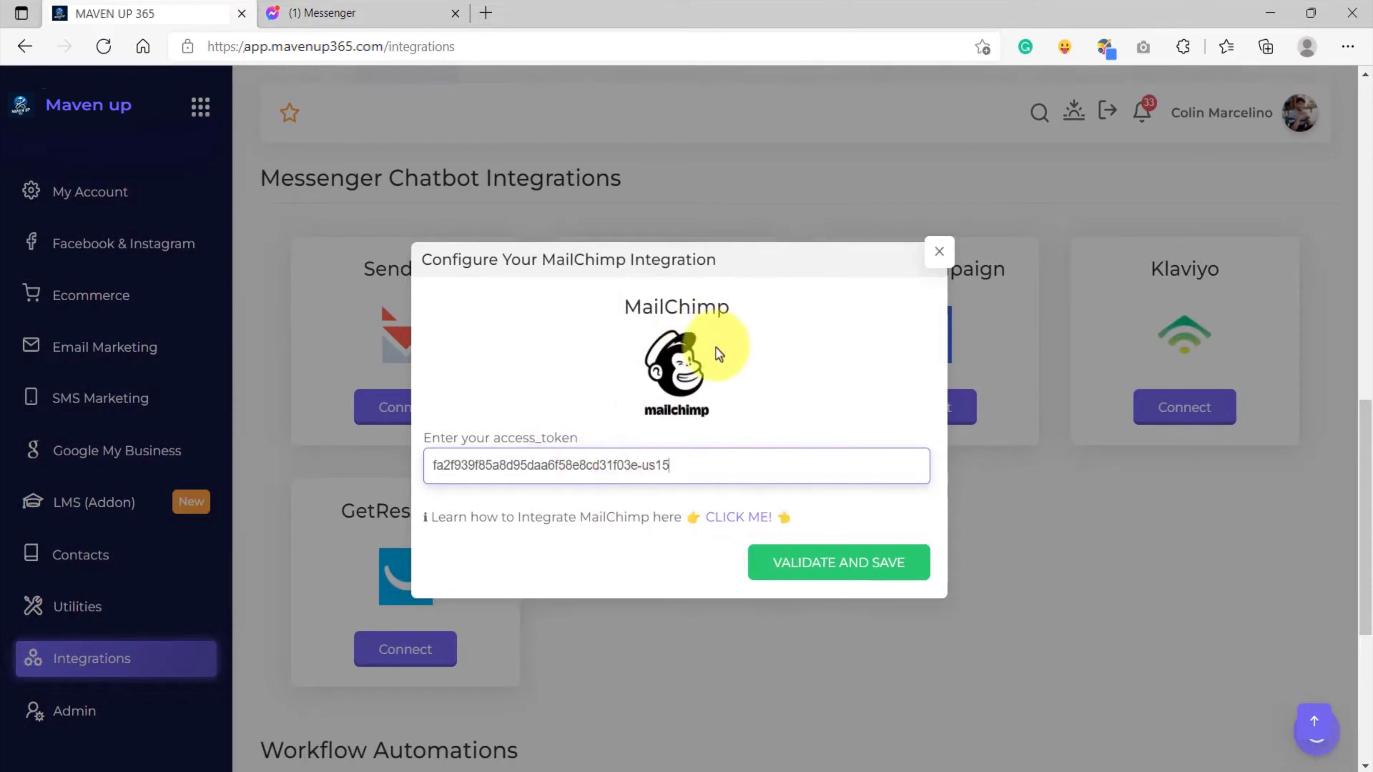
pyautogui.click(839, 575)
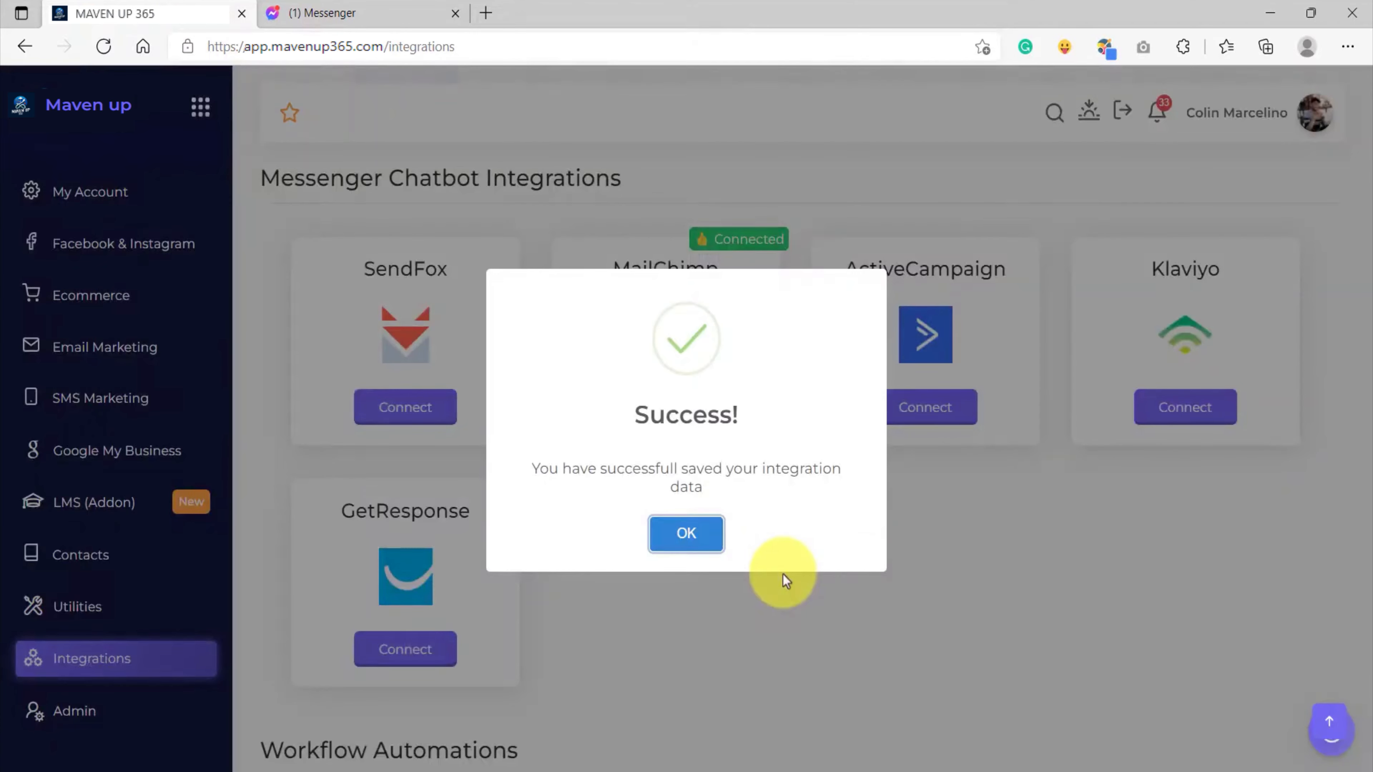
pyautogui.click(686, 533)
# - Return to the Facebook & Instagram flow dashboard and open the draft flow "Actions and Chatbot Integrations" for editing
pyautogui.scroll(2, 107, 379)
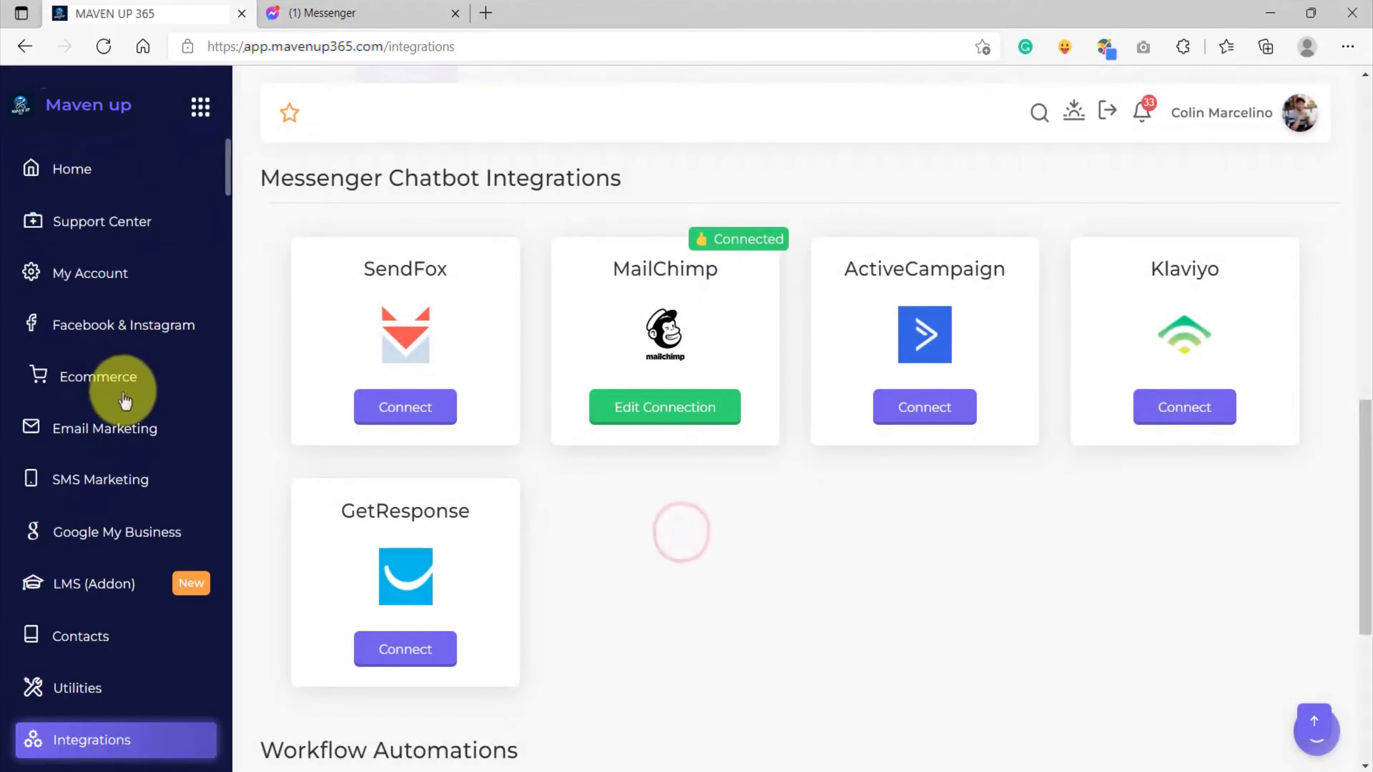
pyautogui.click(133, 338)
pyautogui.click(359, 250)
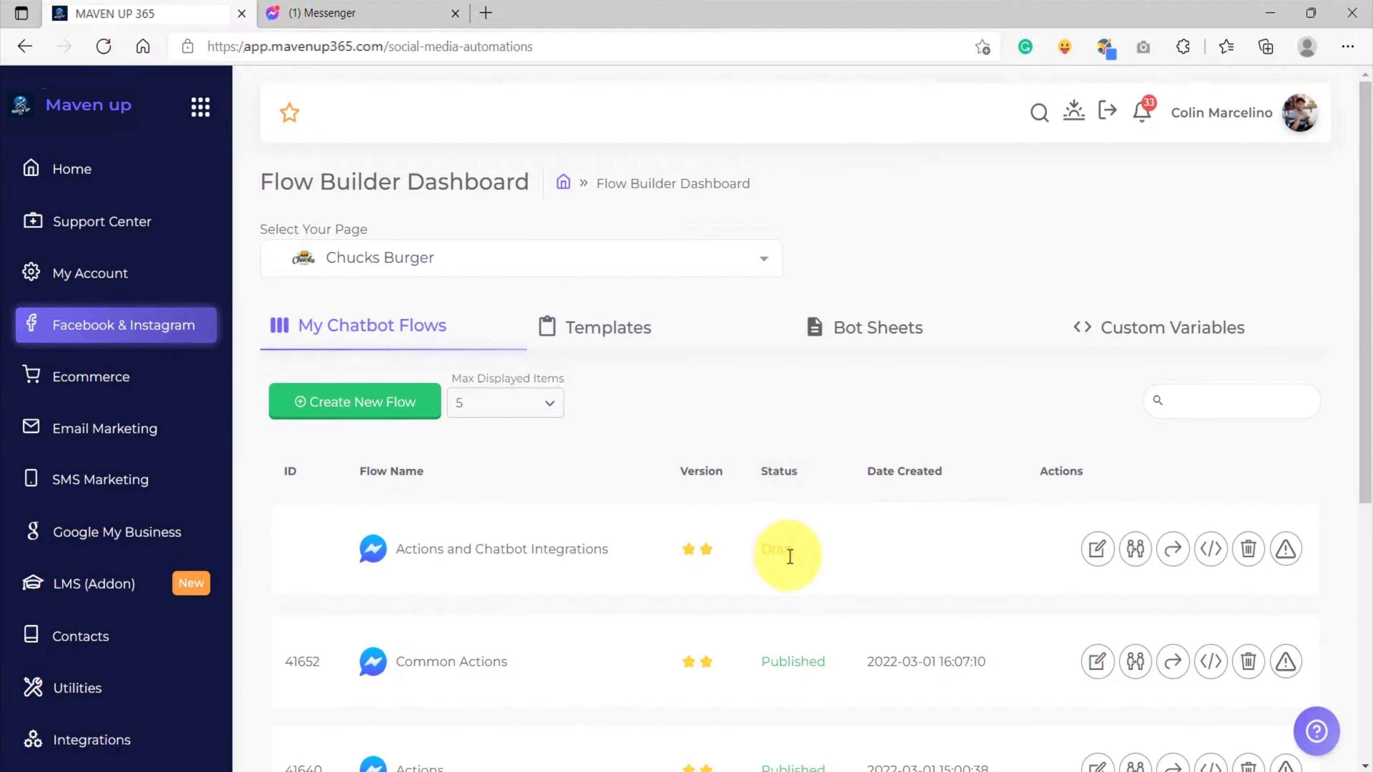
pyautogui.doubleClick(779, 552)
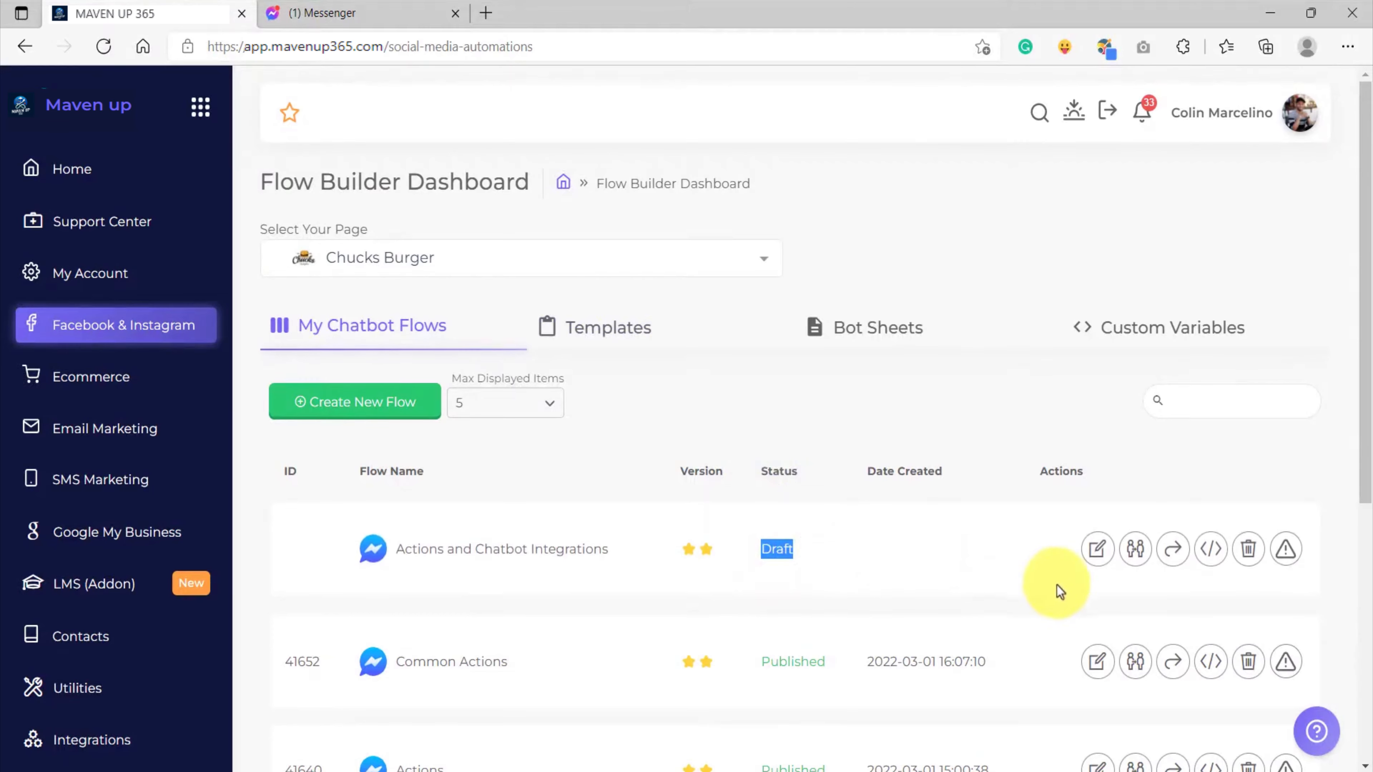
pyautogui.click(1098, 549)
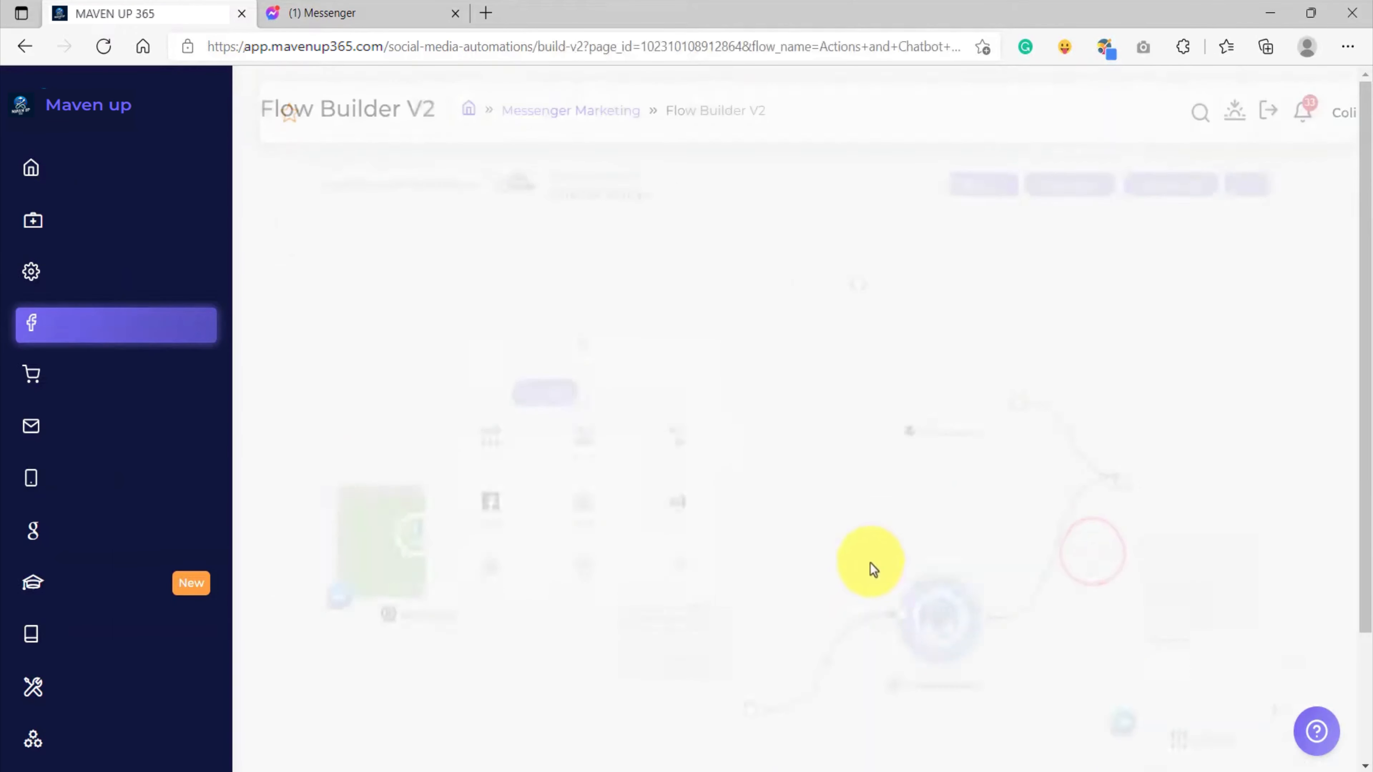
pyautogui.click(489, 265)
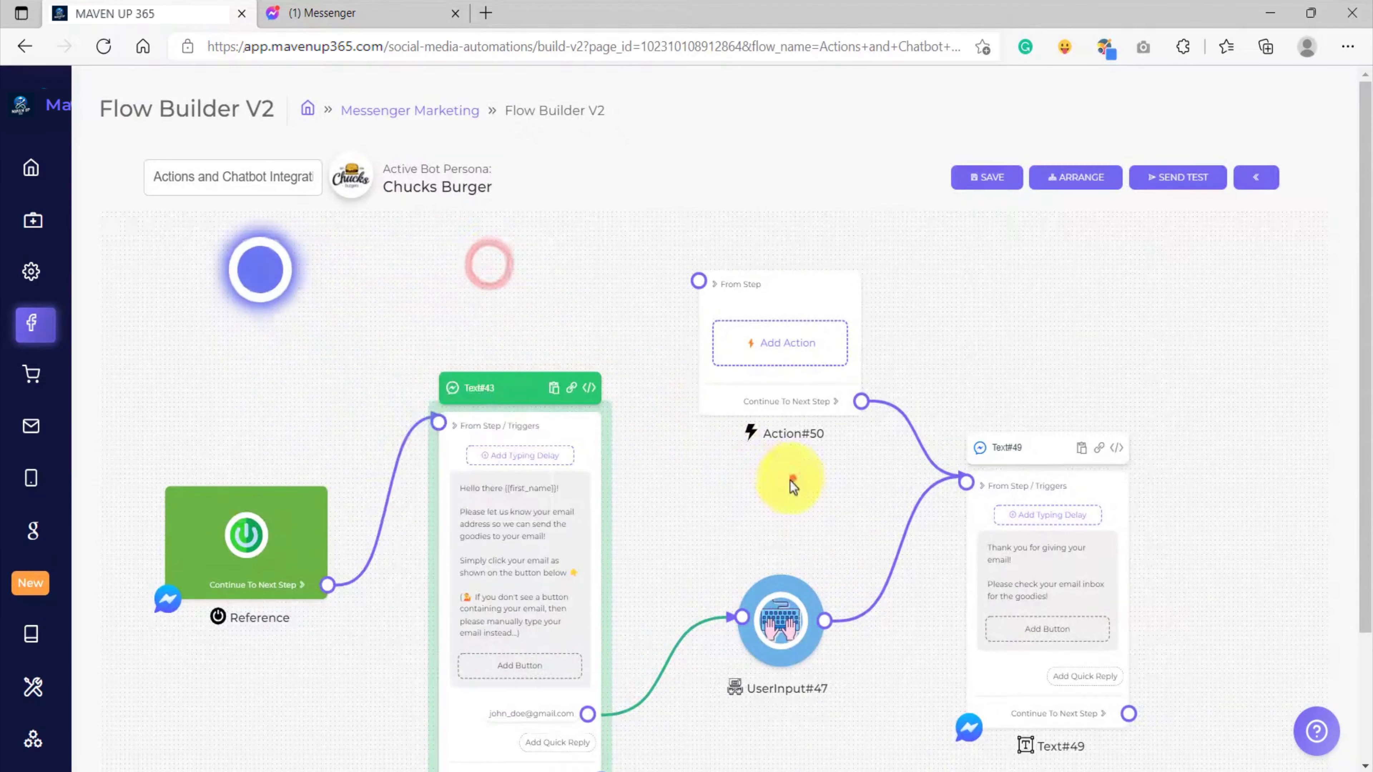
# - Find "mailc" among the Action block's action types and add the Add Email To MailChimp List action
pyautogui.moveTo(791, 479); pyautogui.dragTo(698, 529)
pyautogui.scroll(8, 700, 405)
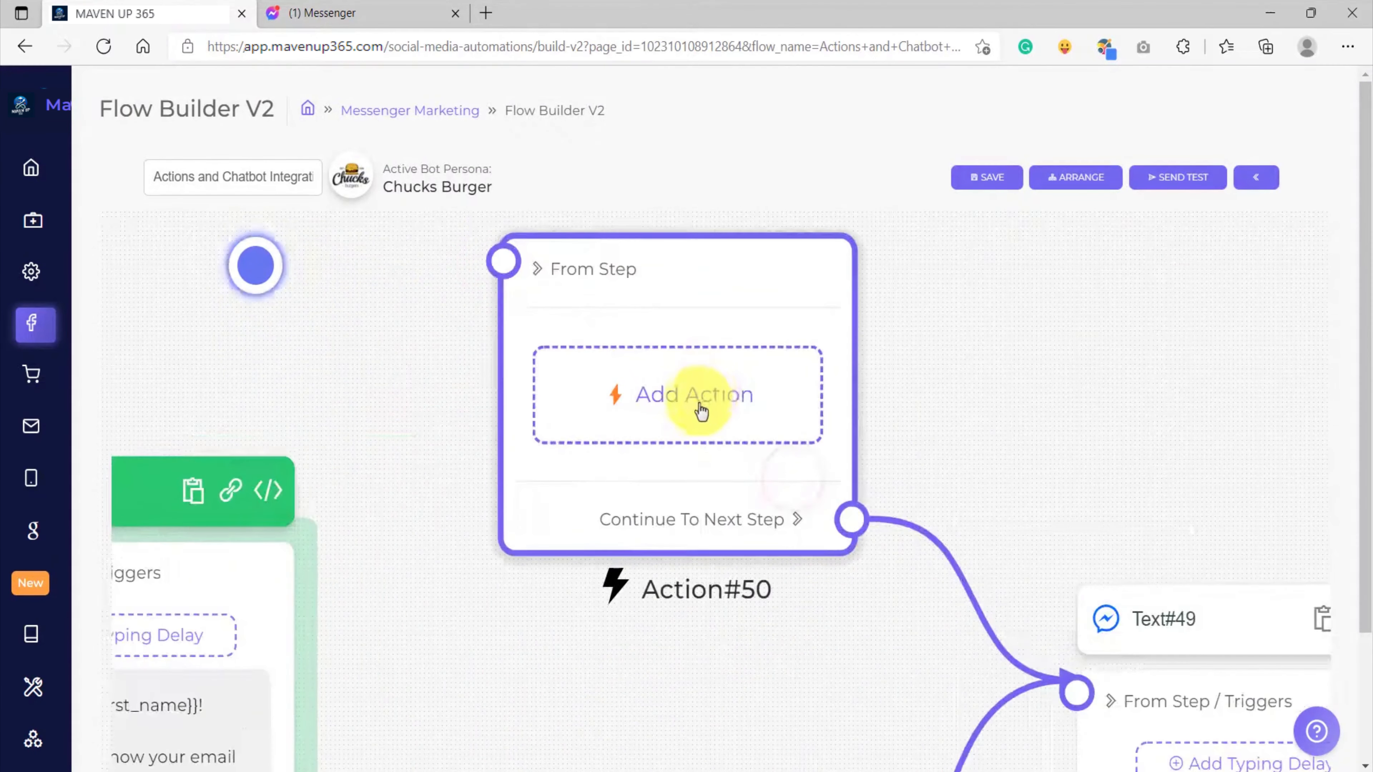
pyautogui.click(682, 406)
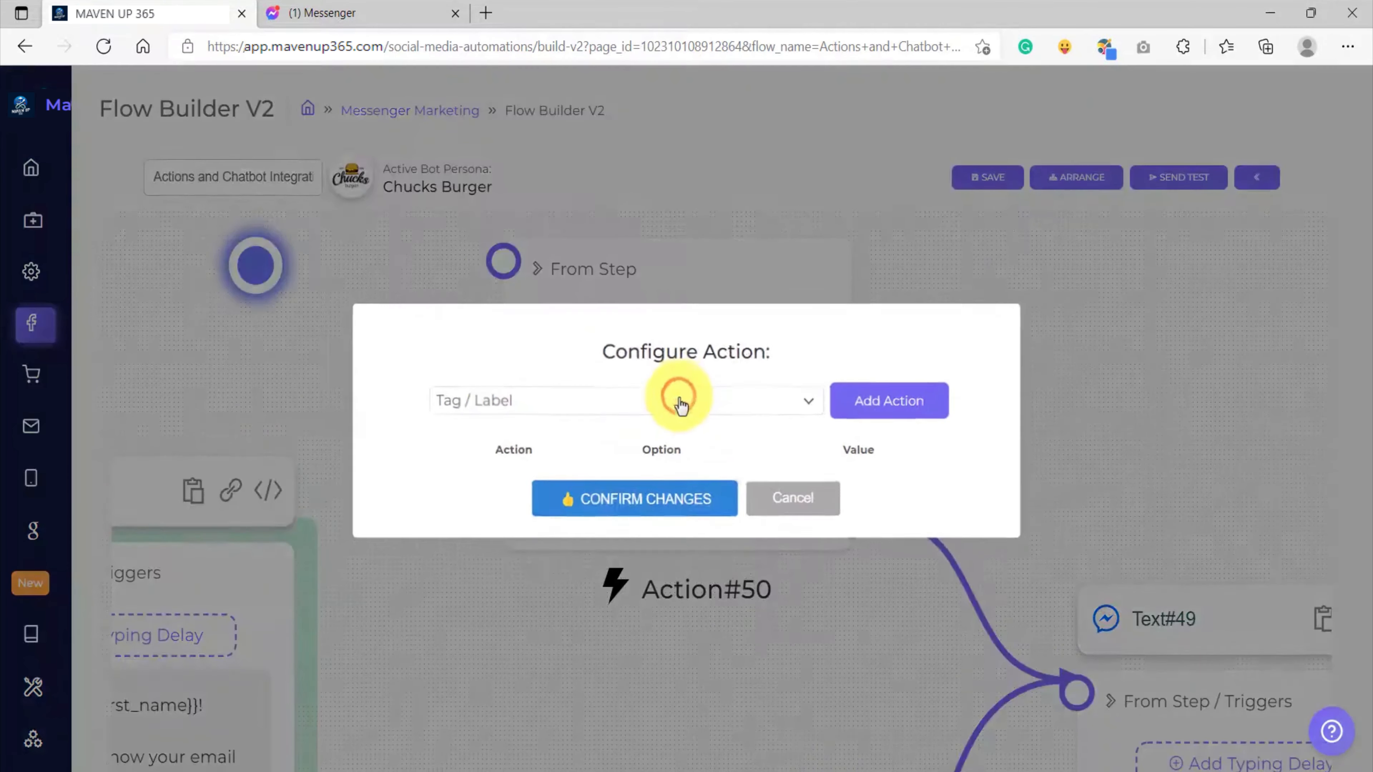
pyautogui.click(597, 360)
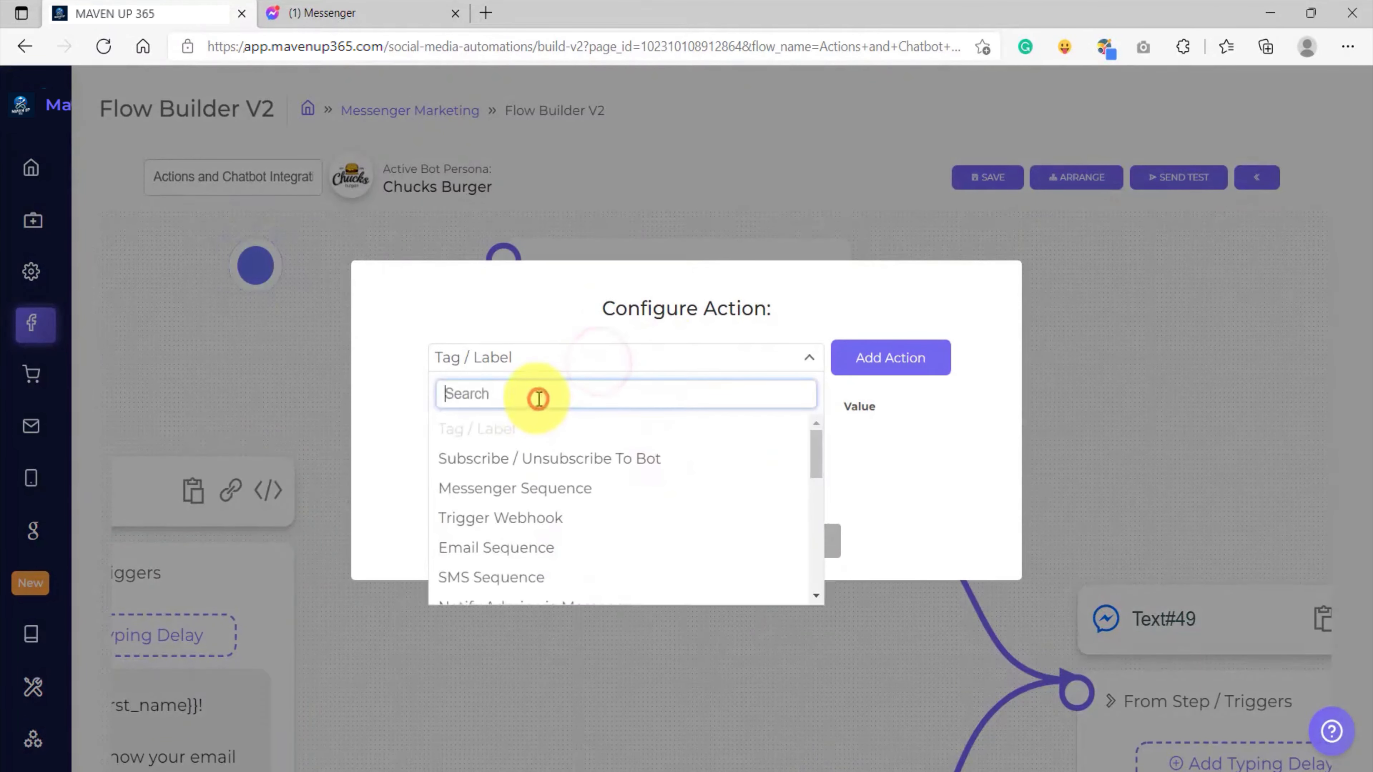
pyautogui.write('mailc')
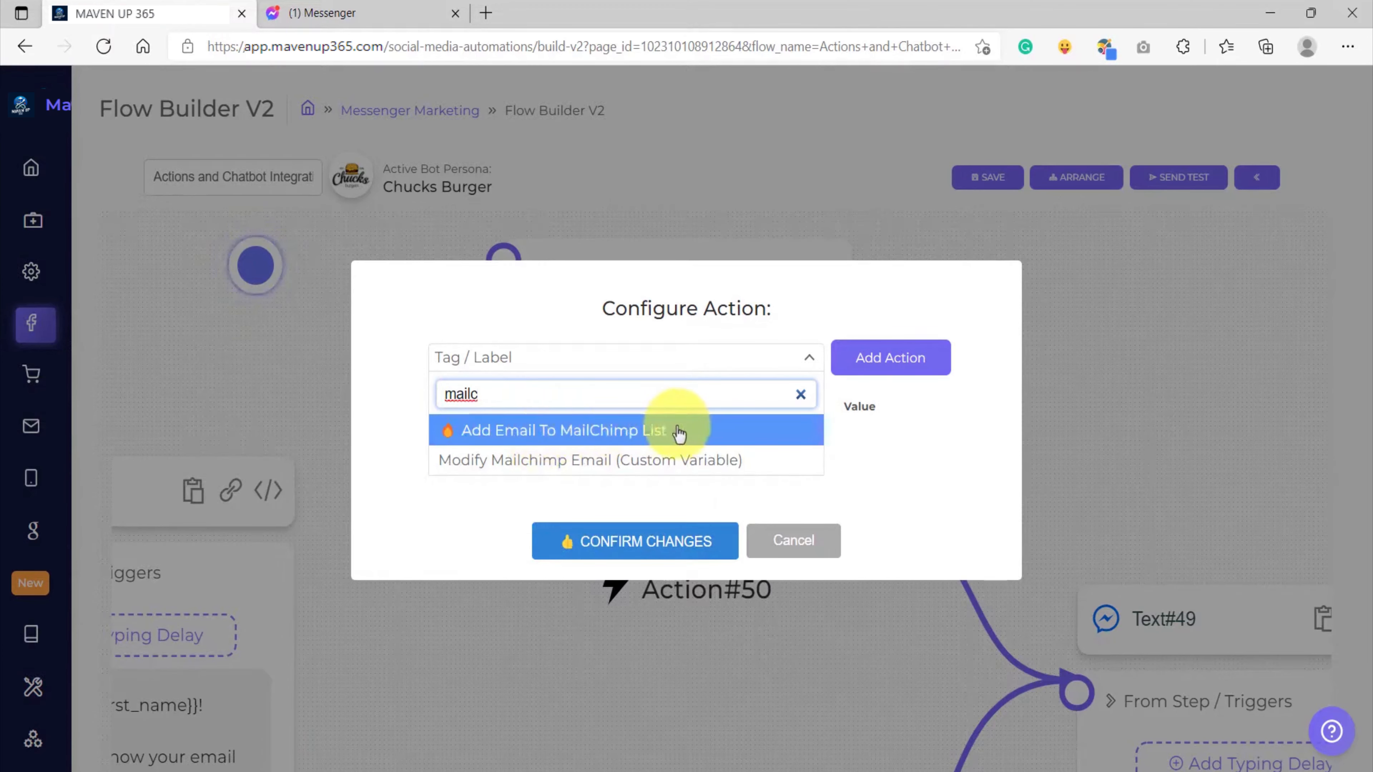
pyautogui.click(591, 437)
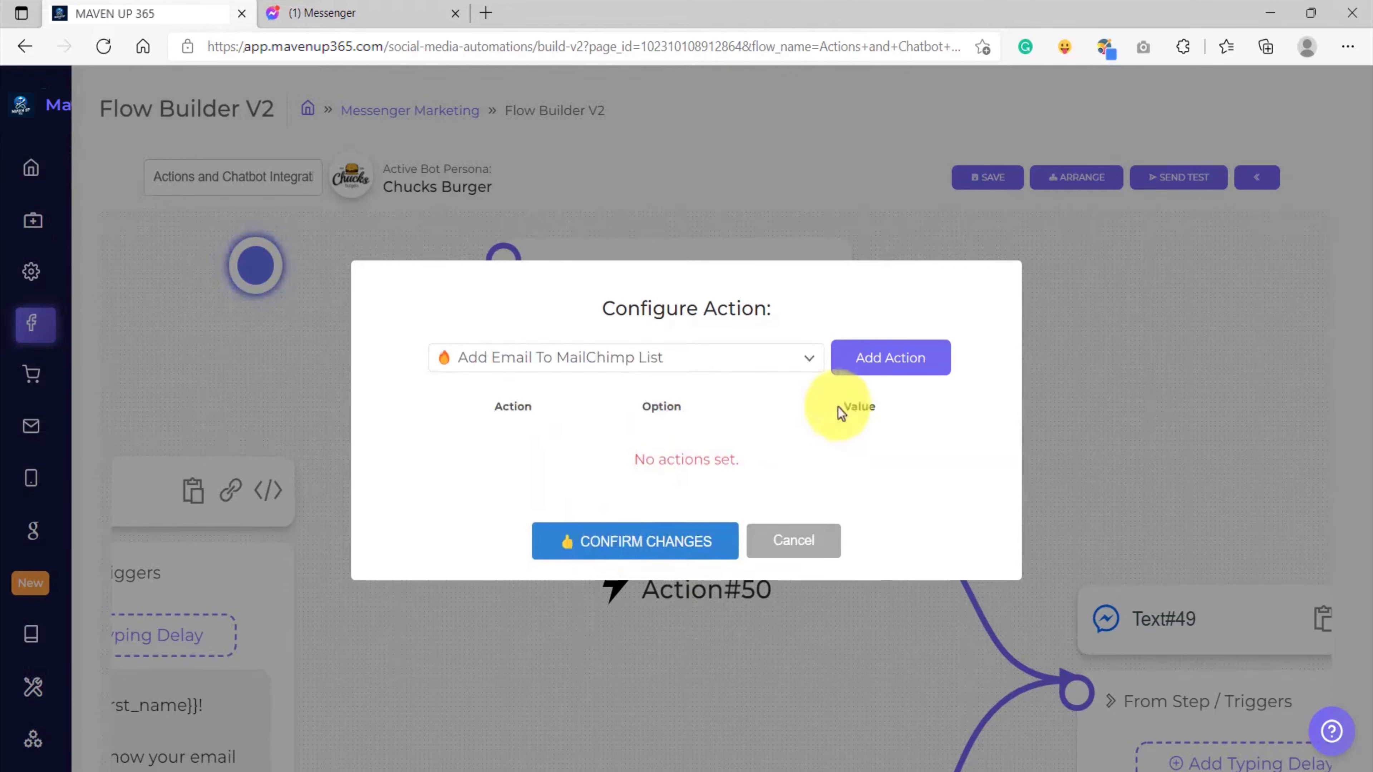
pyautogui.click(905, 360)
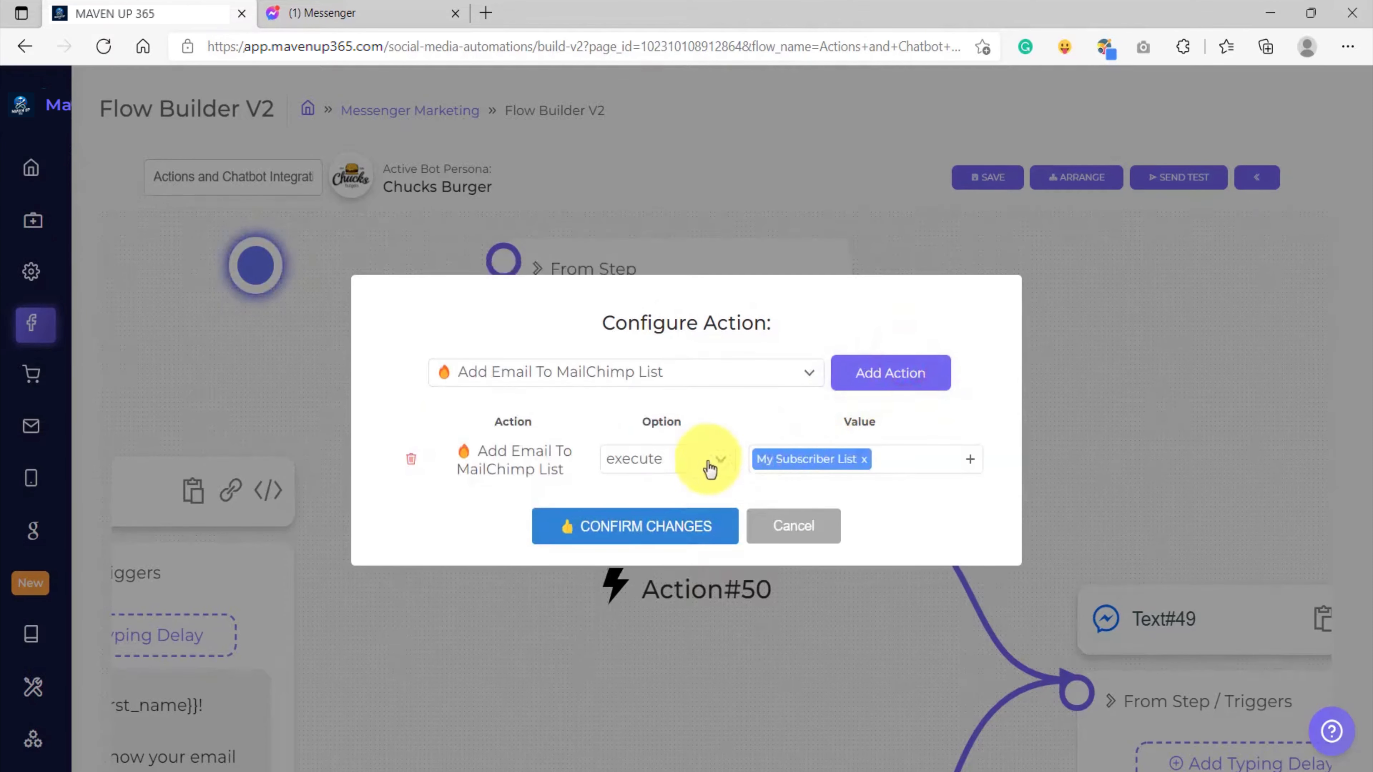
# - Review the lists available to the MailChimp action and confirm it with execute and My Subscriber List
pyautogui.click(906, 460)
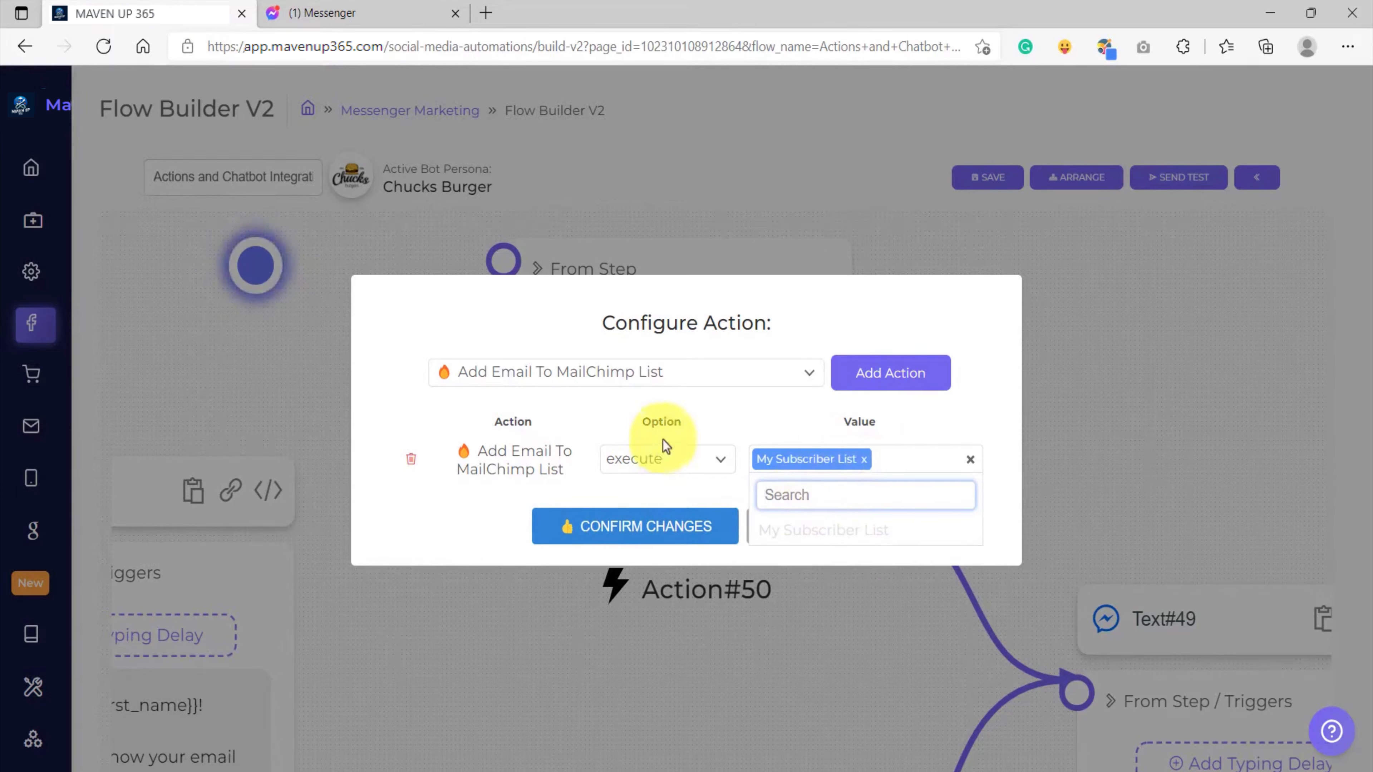
pyautogui.click(796, 421)
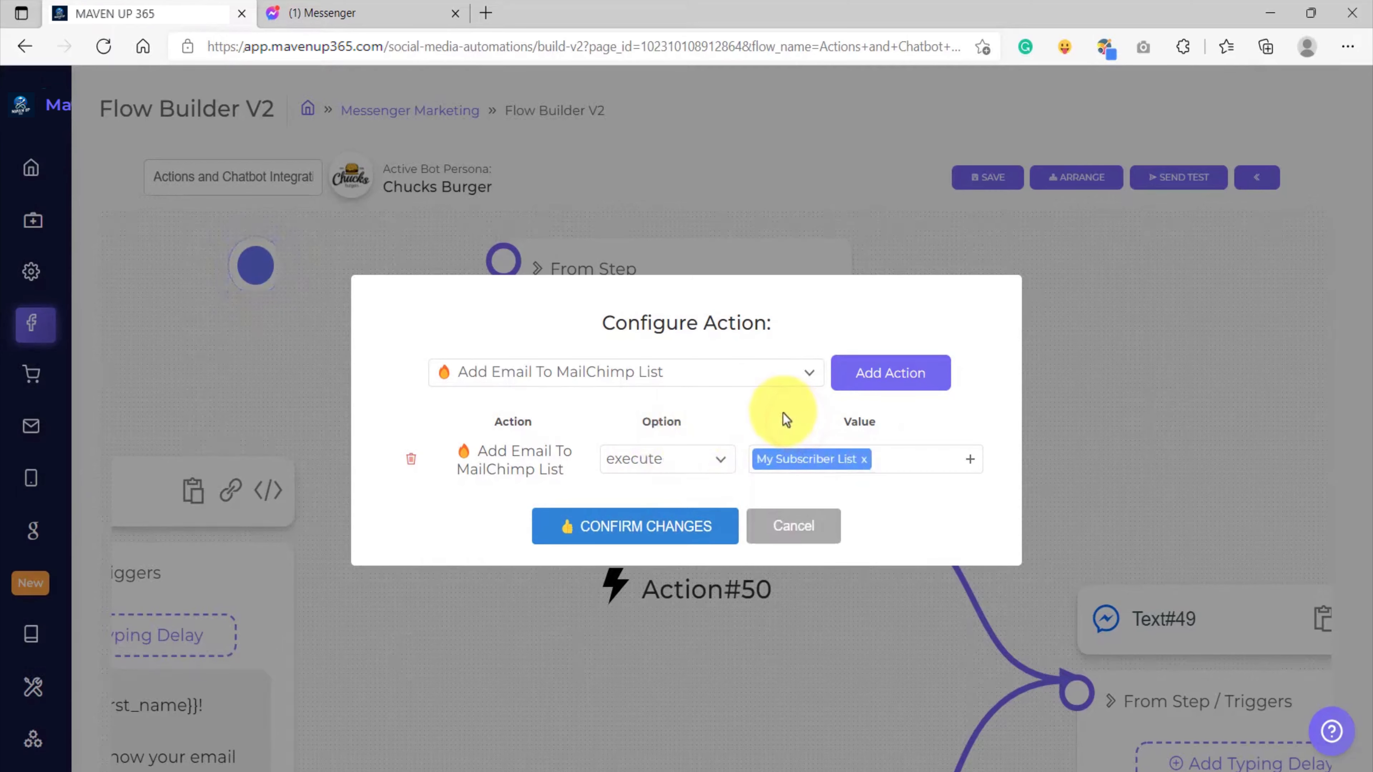
pyautogui.click(656, 534)
# - Add a Triggers block to the empty canvas area above the Reference block
pyautogui.scroll(-5, 653, 531)
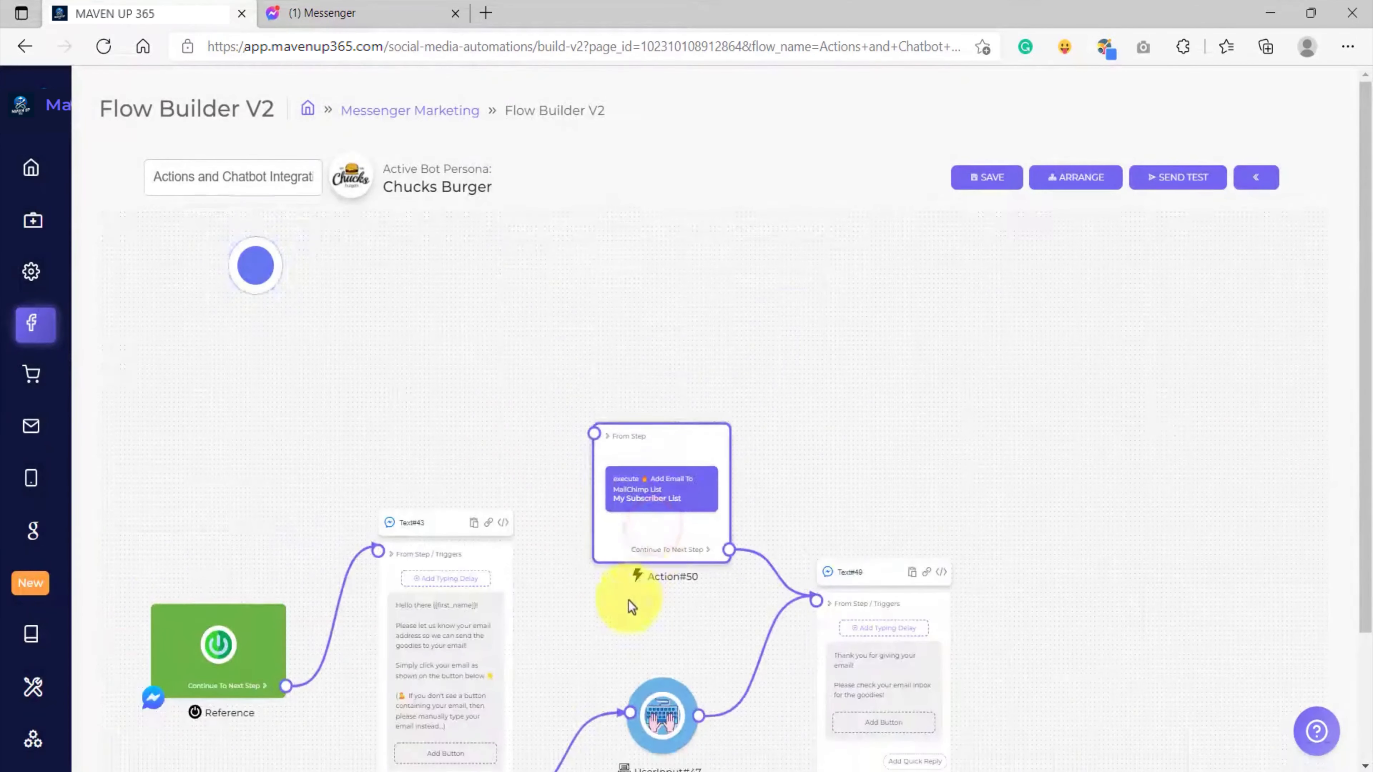
pyautogui.rightClick(423, 418)
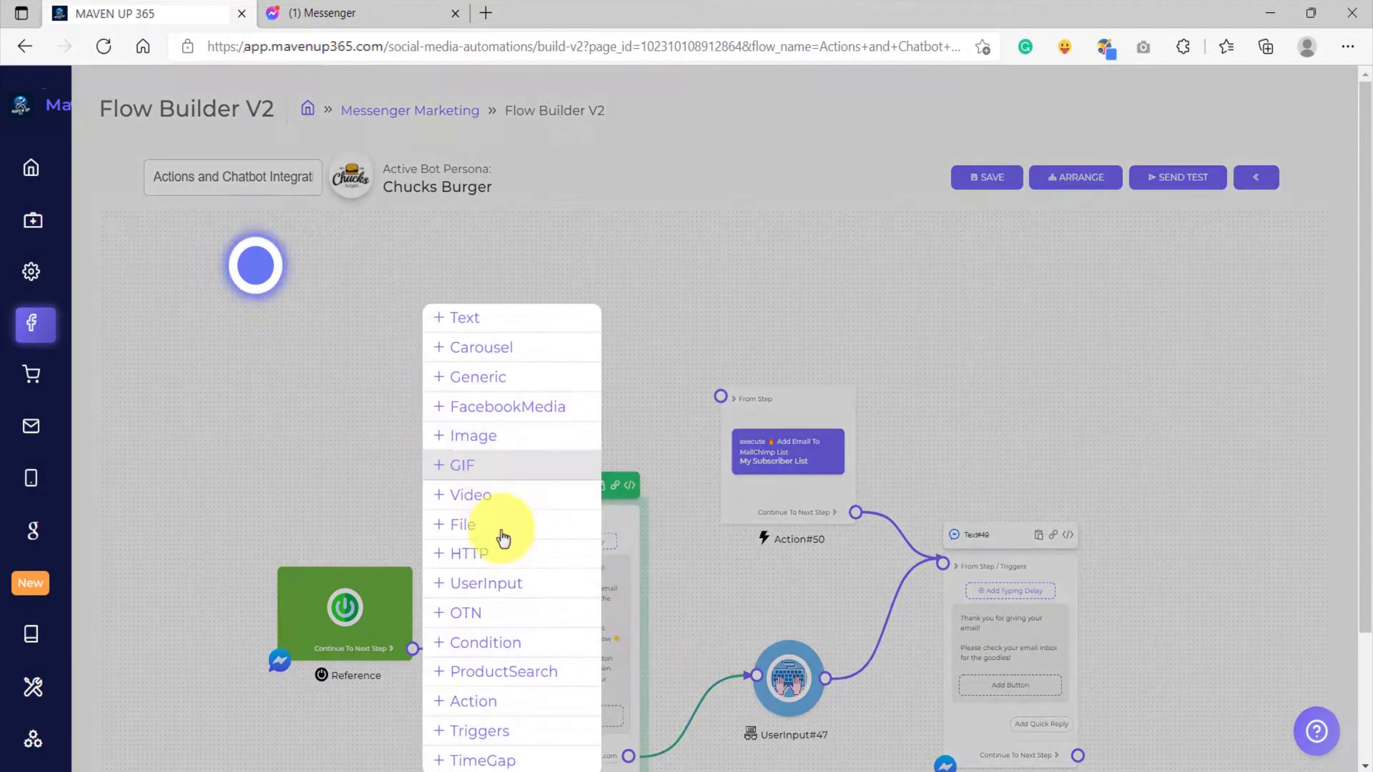
pyautogui.click(482, 737)
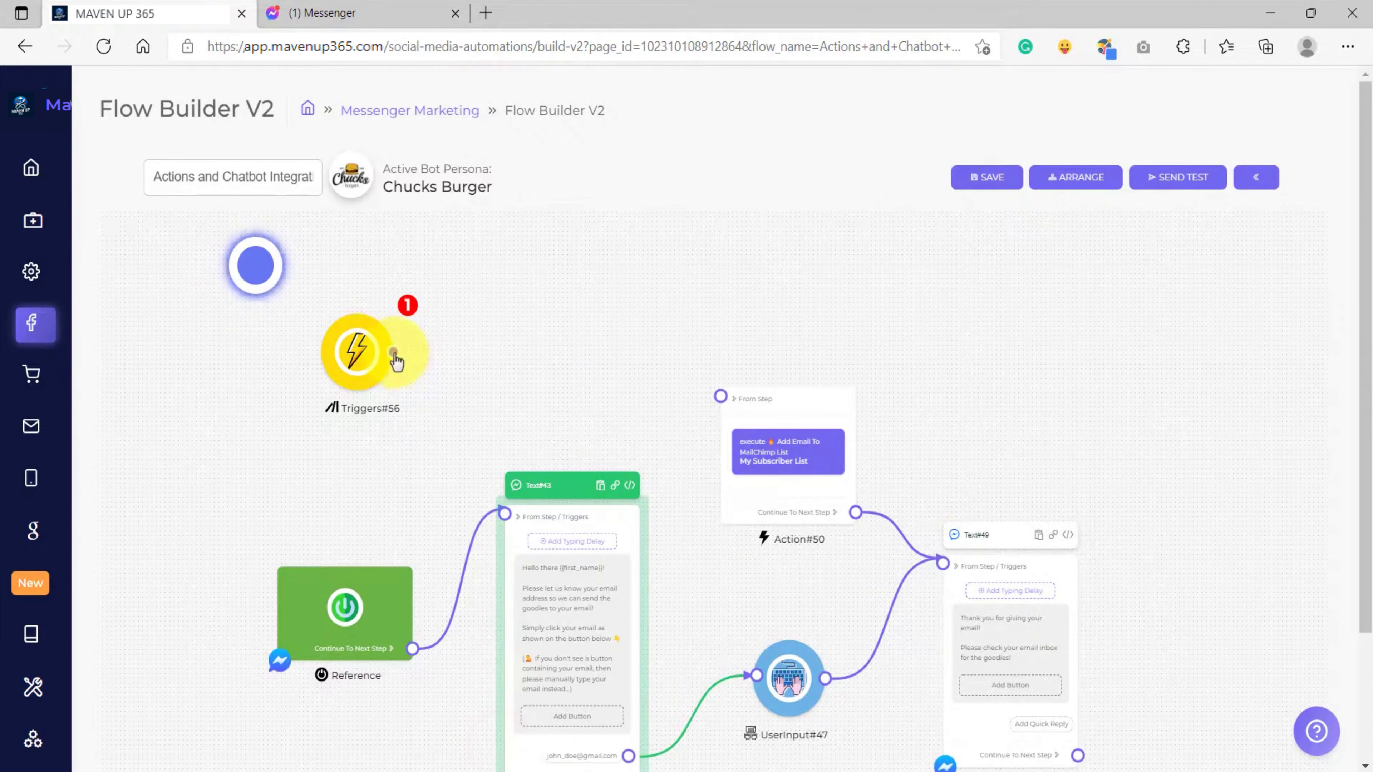
# - Connect the Triggers block to the greeting text message with the keyword trigger "mailchimp", and save the flow
pyautogui.click(395, 351)
pyautogui.click(582, 445)
pyautogui.write('mailchimp')
pyautogui.moveTo(618, 449); pyautogui.dragTo(459, 454)
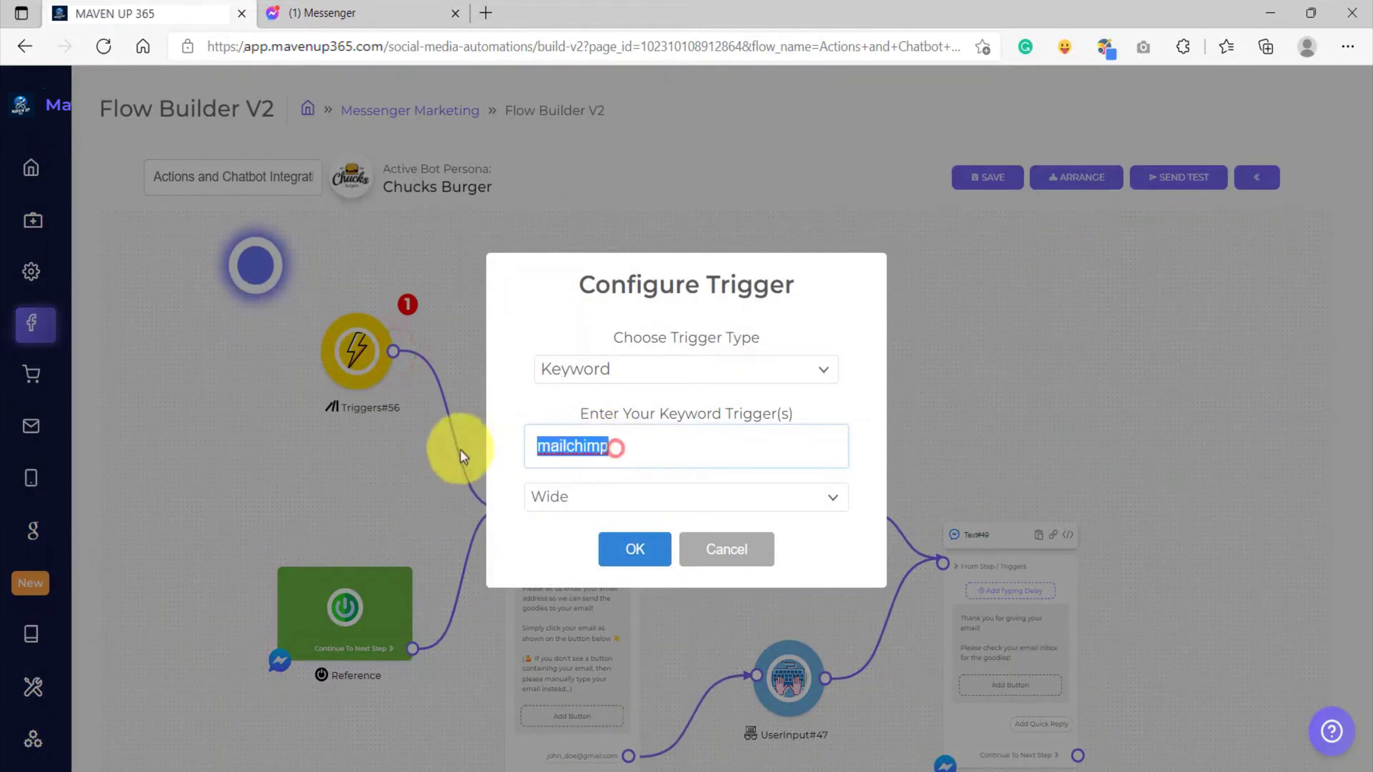
pyautogui.click(636, 553)
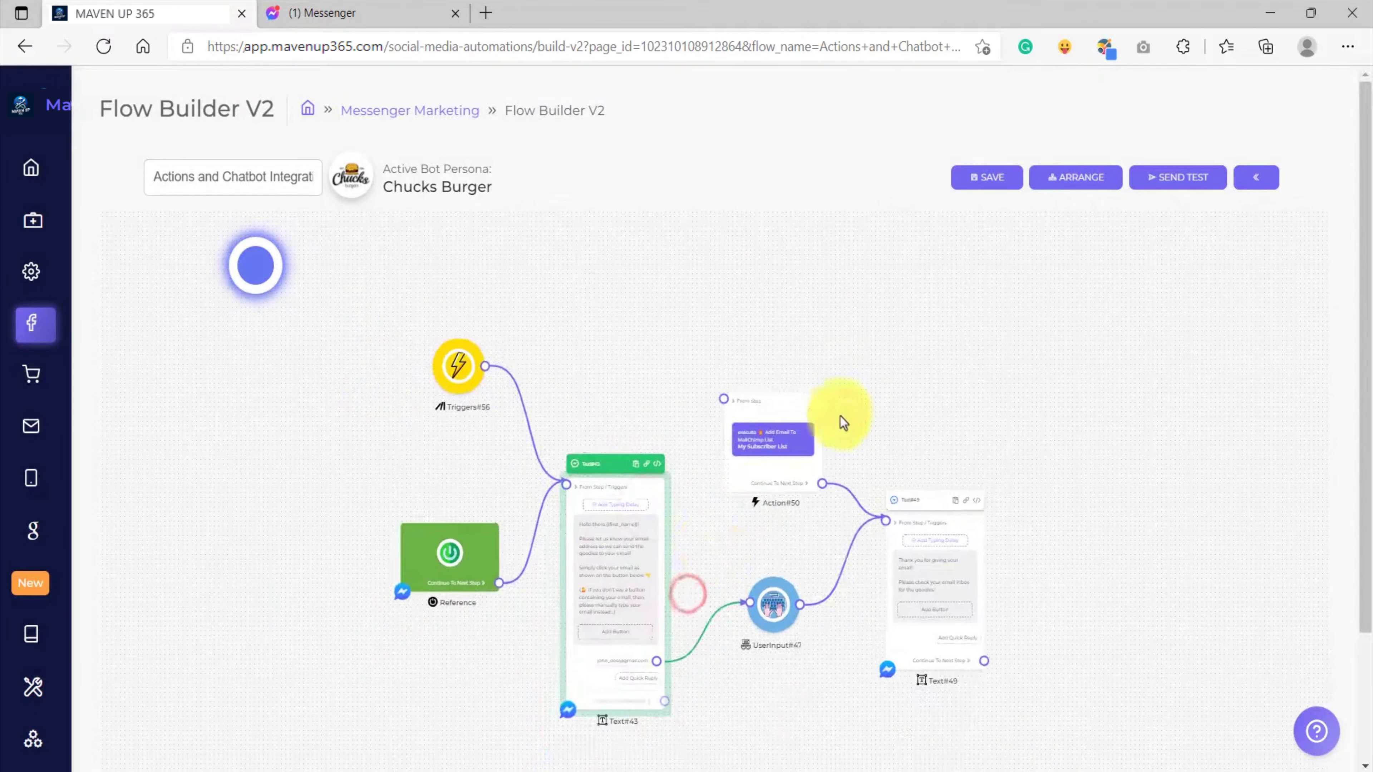
pyautogui.click(983, 178)
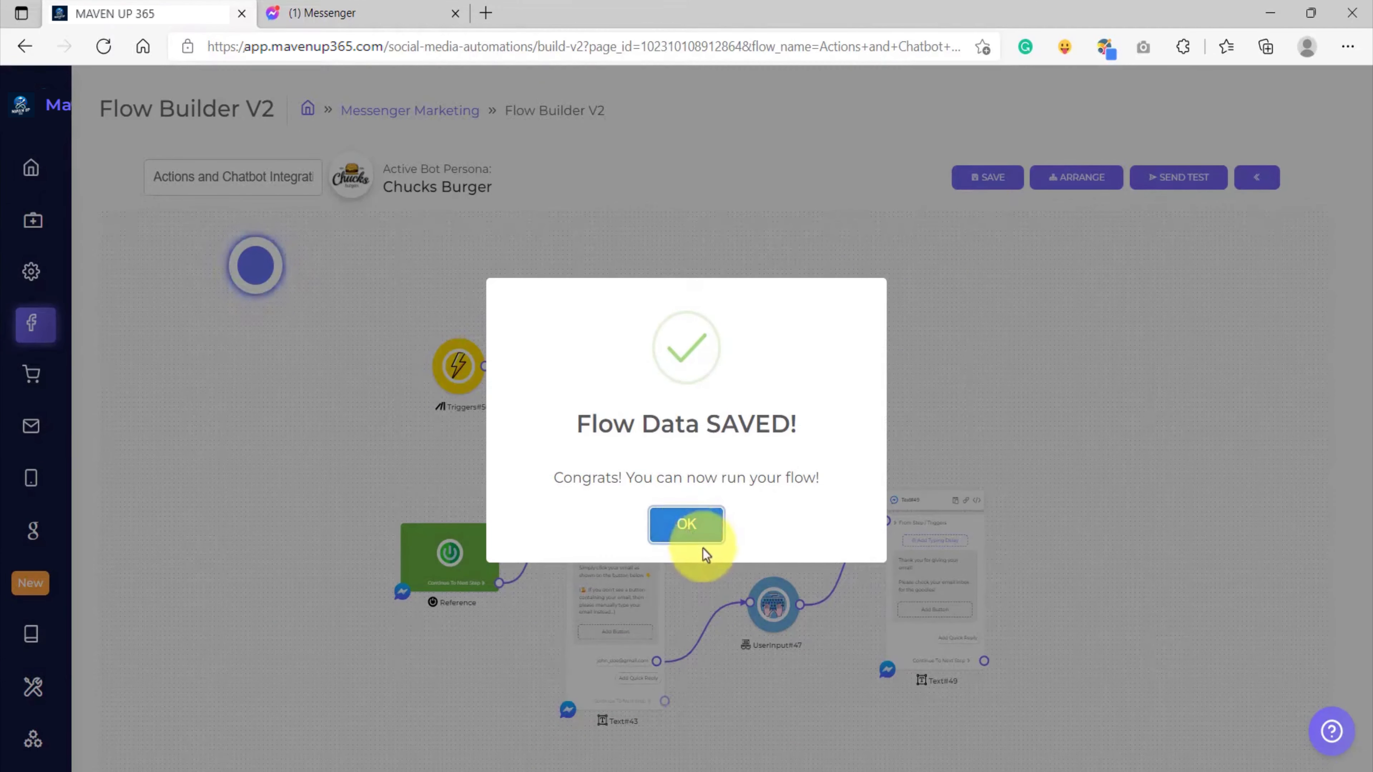
# - Switch to Mailchimp and examine the contacts shown for the My Subscriber List audience
pyautogui.moveTo(870, 771)
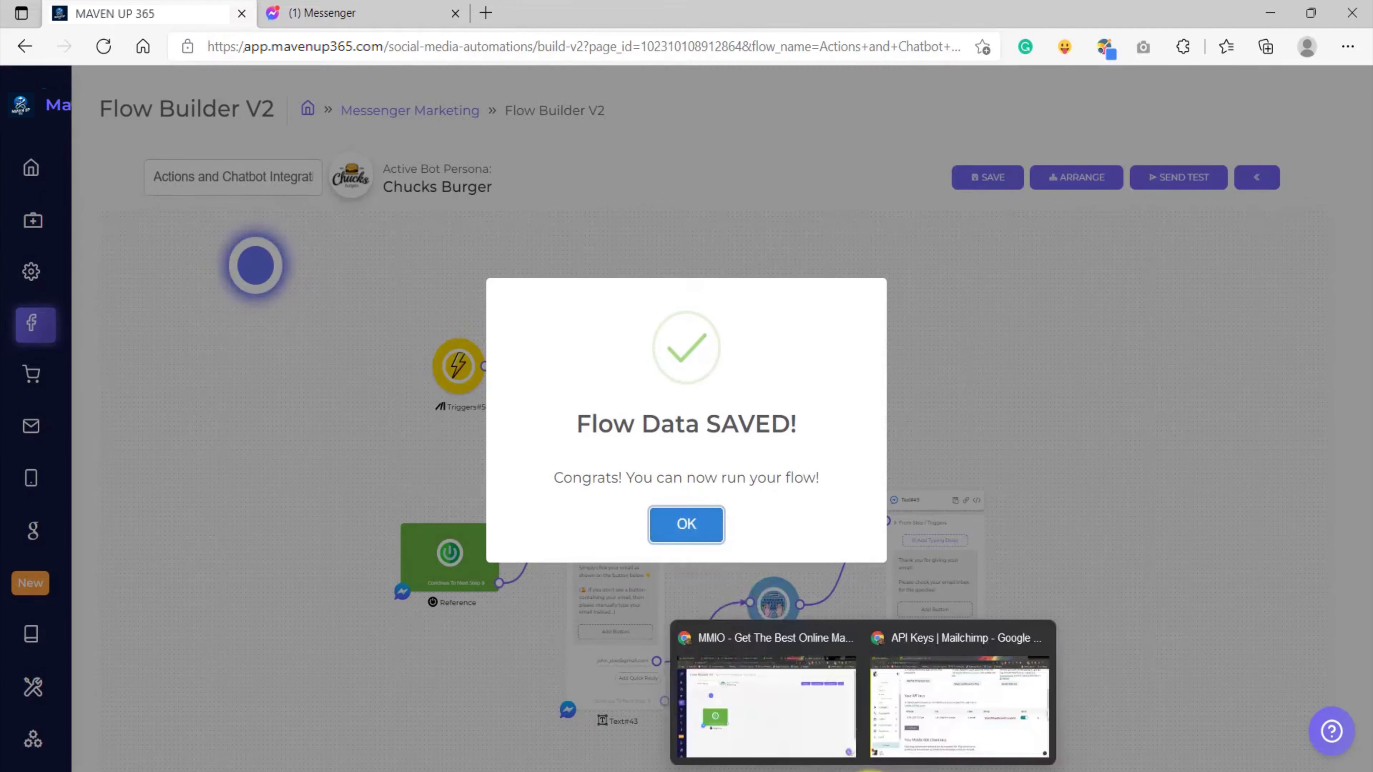
pyautogui.click(914, 725)
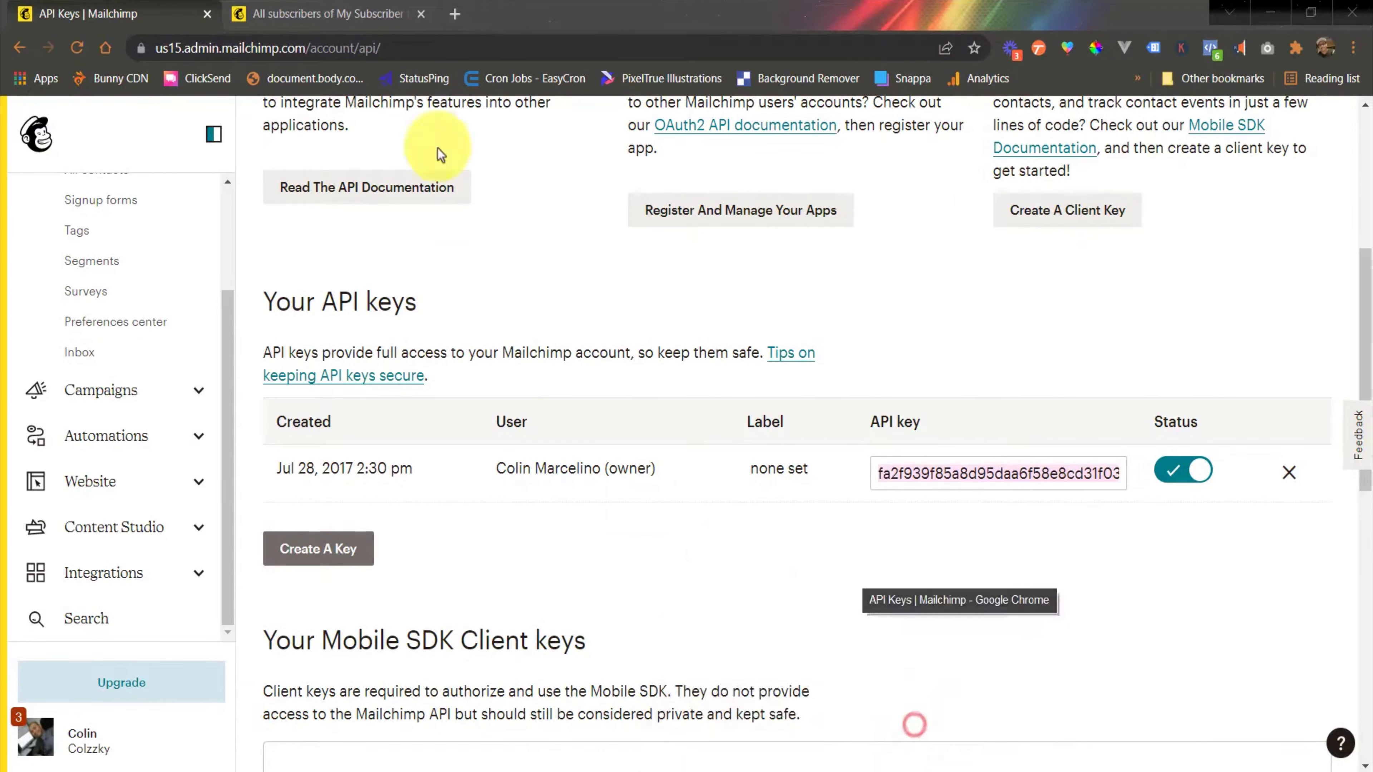
pyautogui.click(359, 15)
pyautogui.scroll(-4, 725, 548)
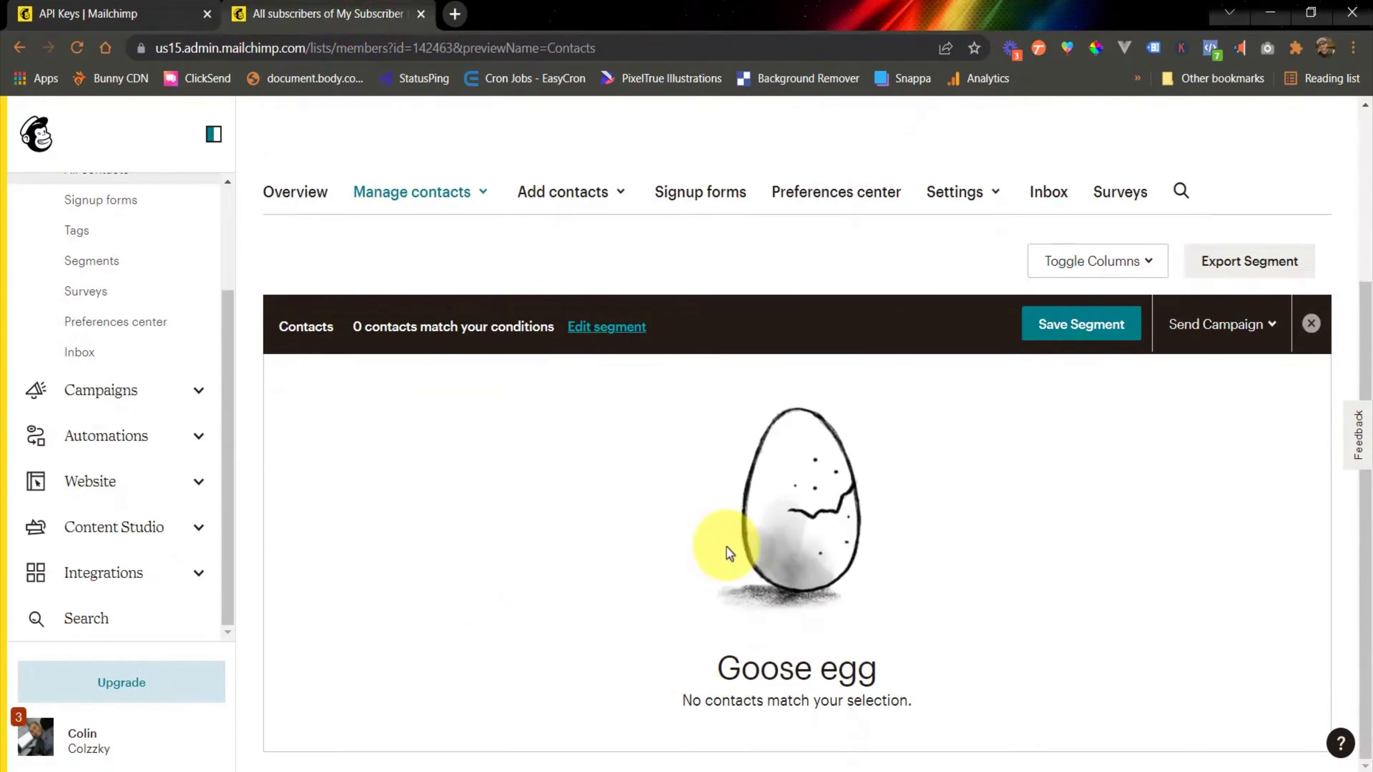
pyautogui.scroll(4, 681, 599)
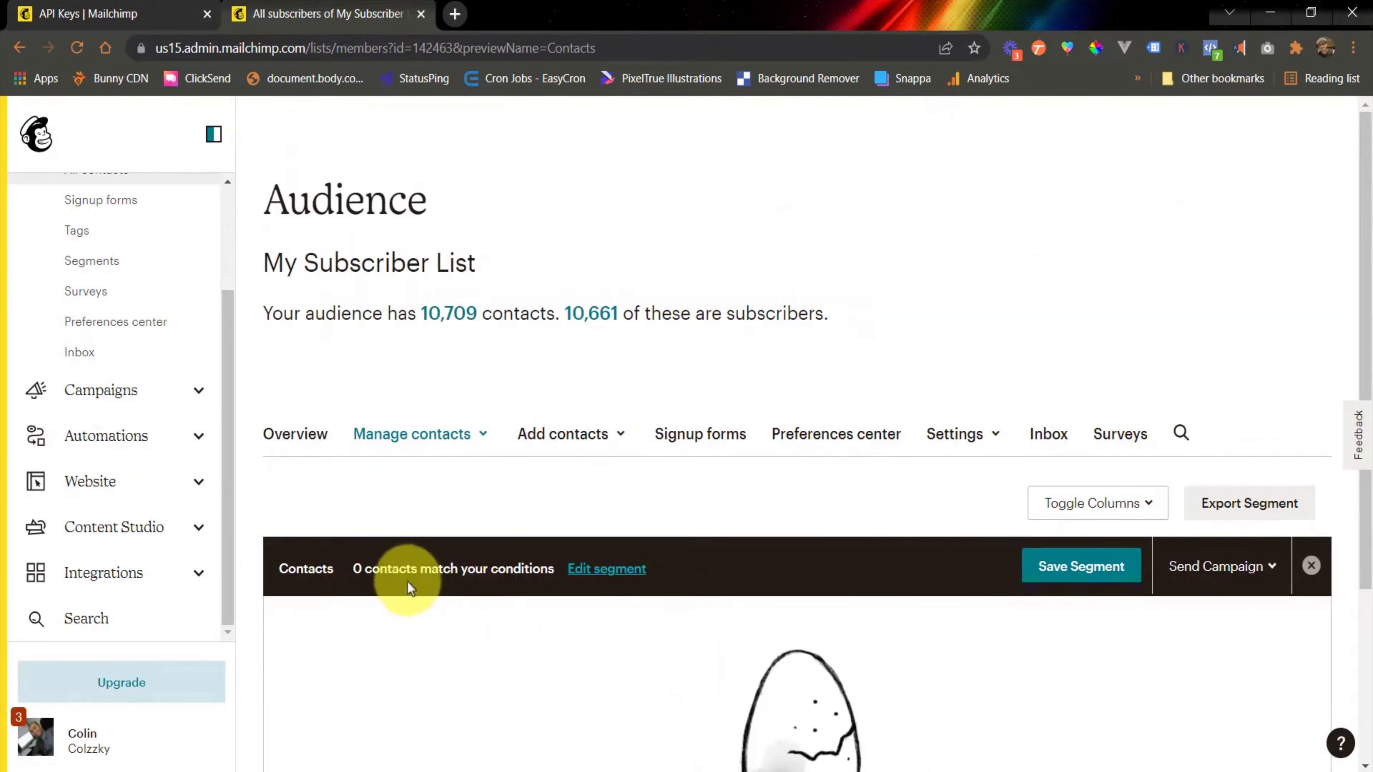
pyautogui.scroll(-4, 692, 586)
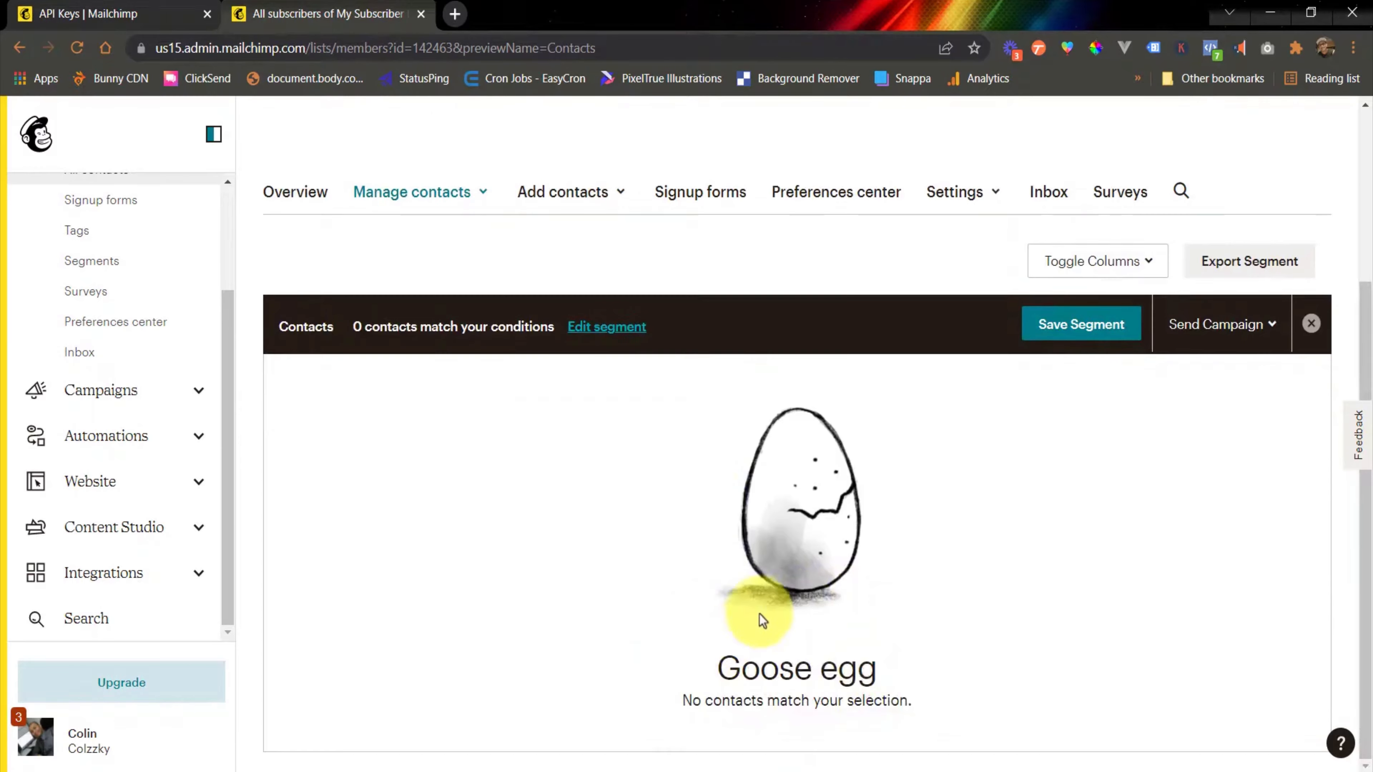
# - Return from Mailchimp to the MavenUp 365 flow builder and dismiss the save confirmation
pyautogui.scroll(4, 759, 616)
pyautogui.scroll(-4, 736, 614)
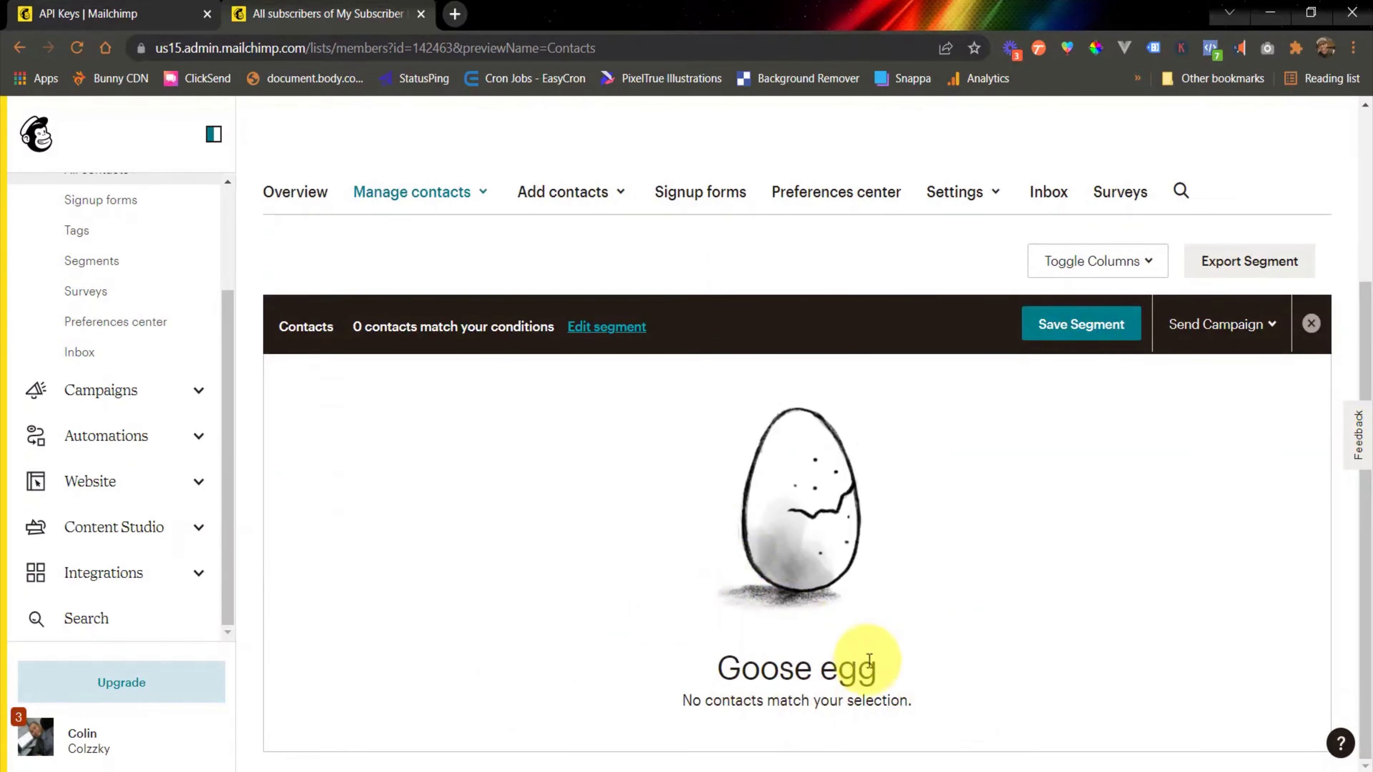
pyautogui.moveTo(822, 770)
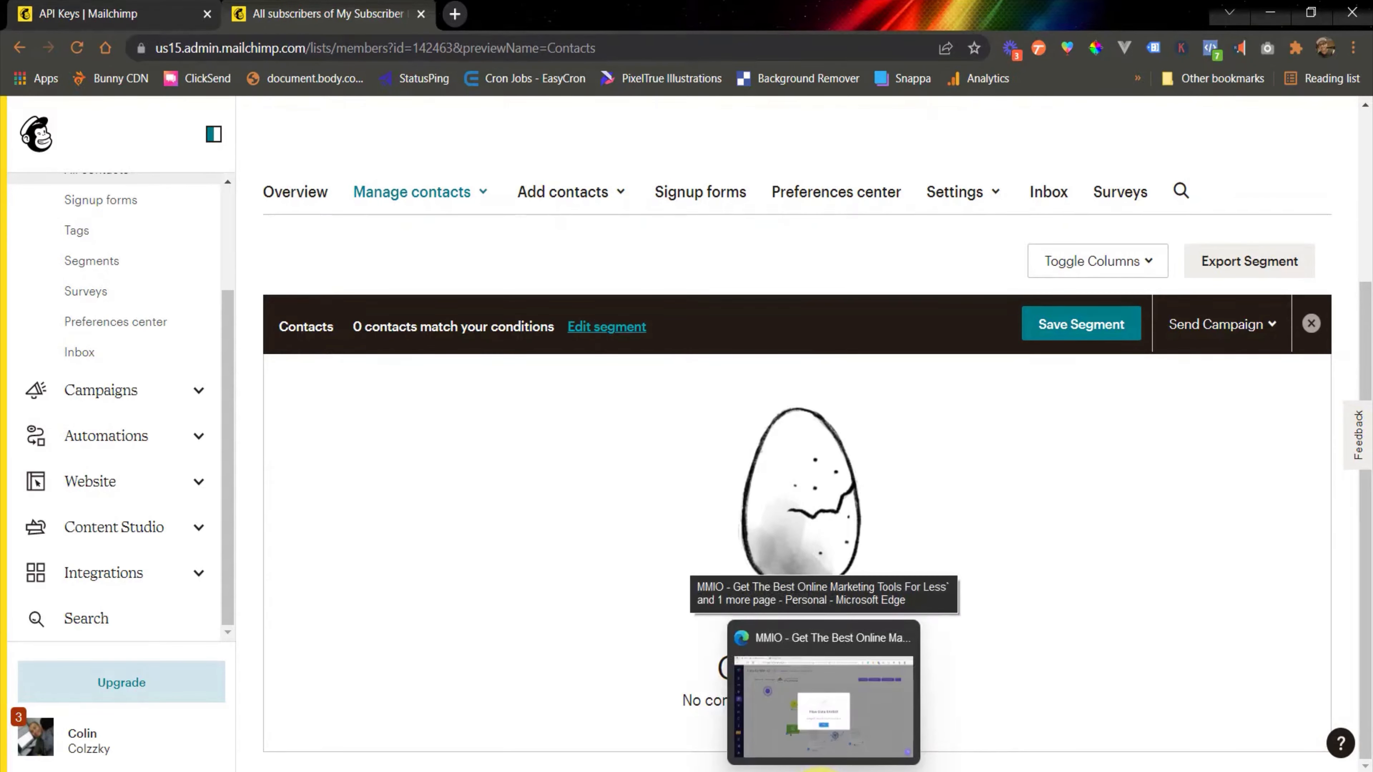
pyautogui.click(823, 703)
pyautogui.click(686, 524)
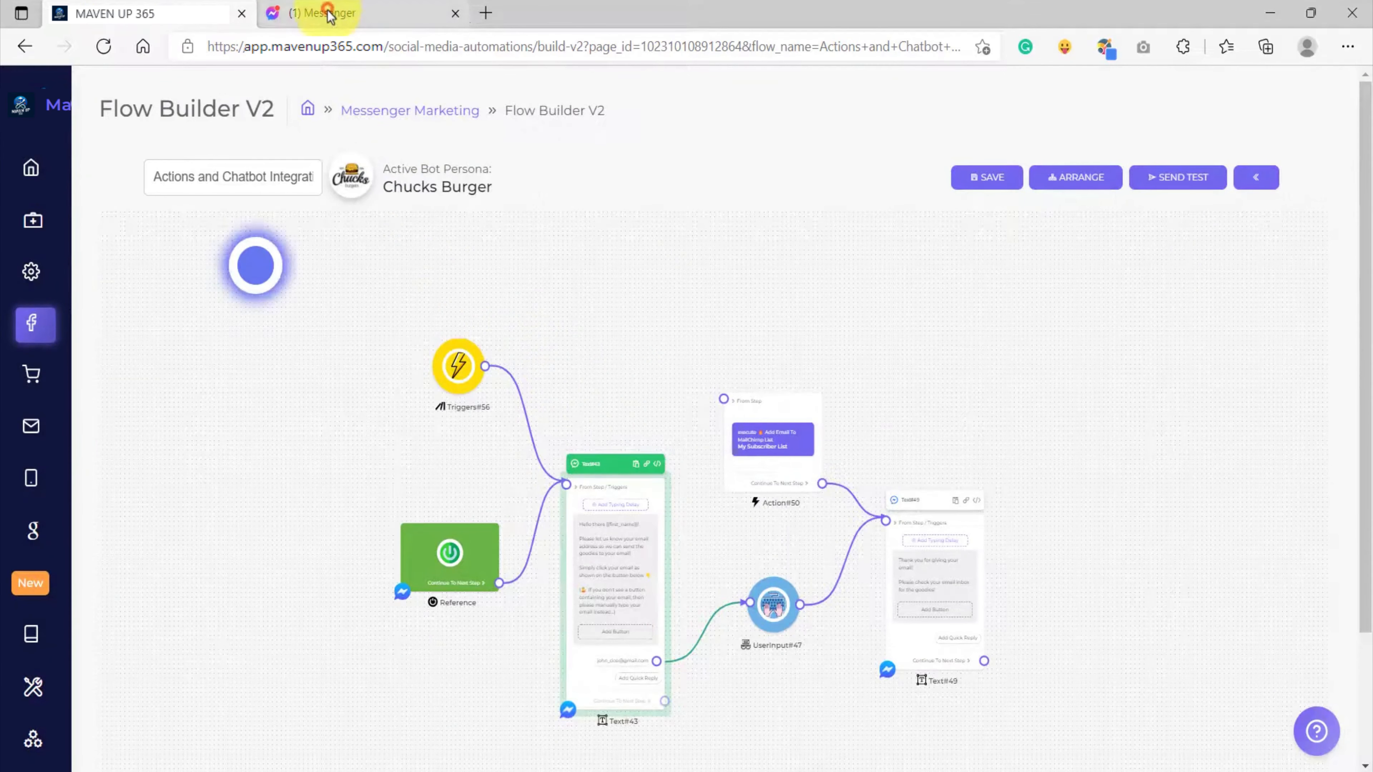
# - In the Messenger chat with Chucks Burger, send the keyword "mailchimp" and answer with the suggested email quick reply
pyautogui.click(330, 15)
pyautogui.click(432, 729)
pyautogui.write('mailchimp')
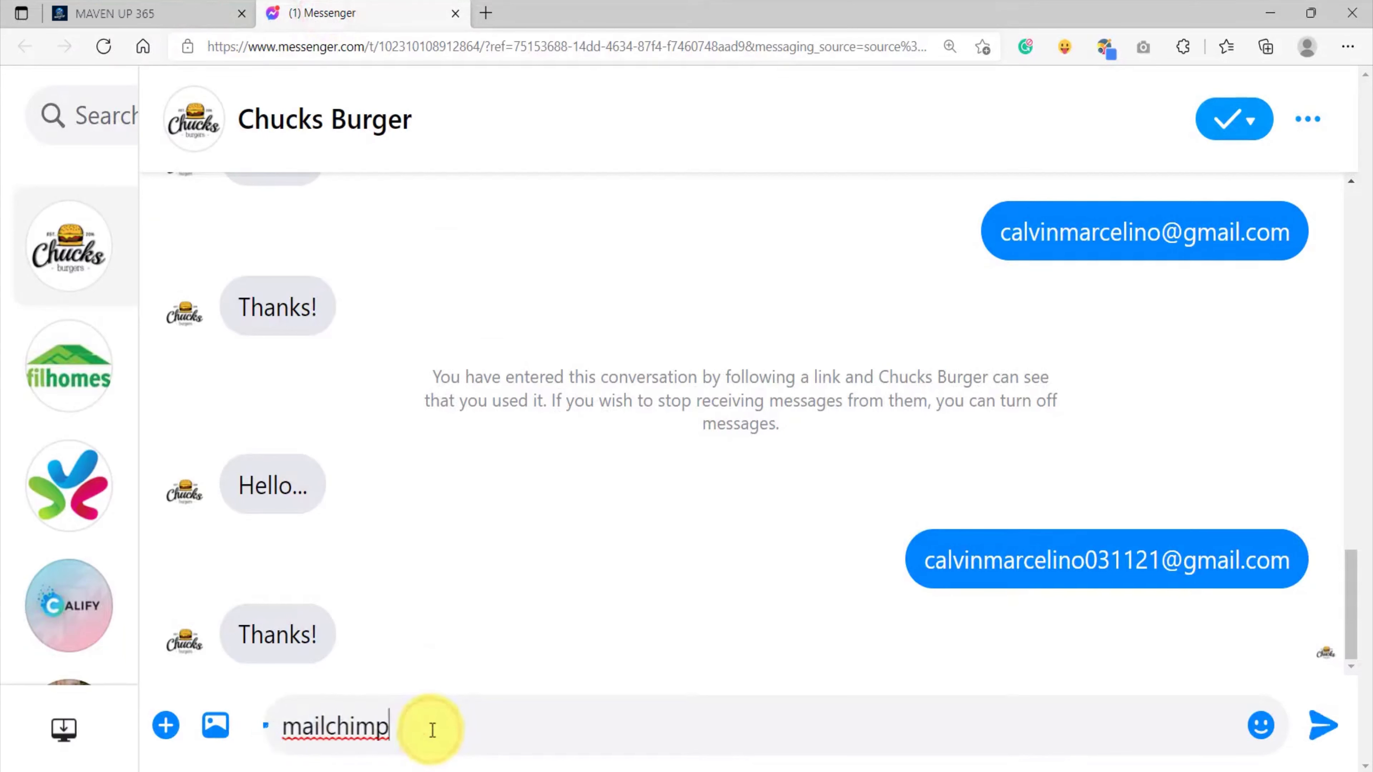
pyautogui.press('Return')
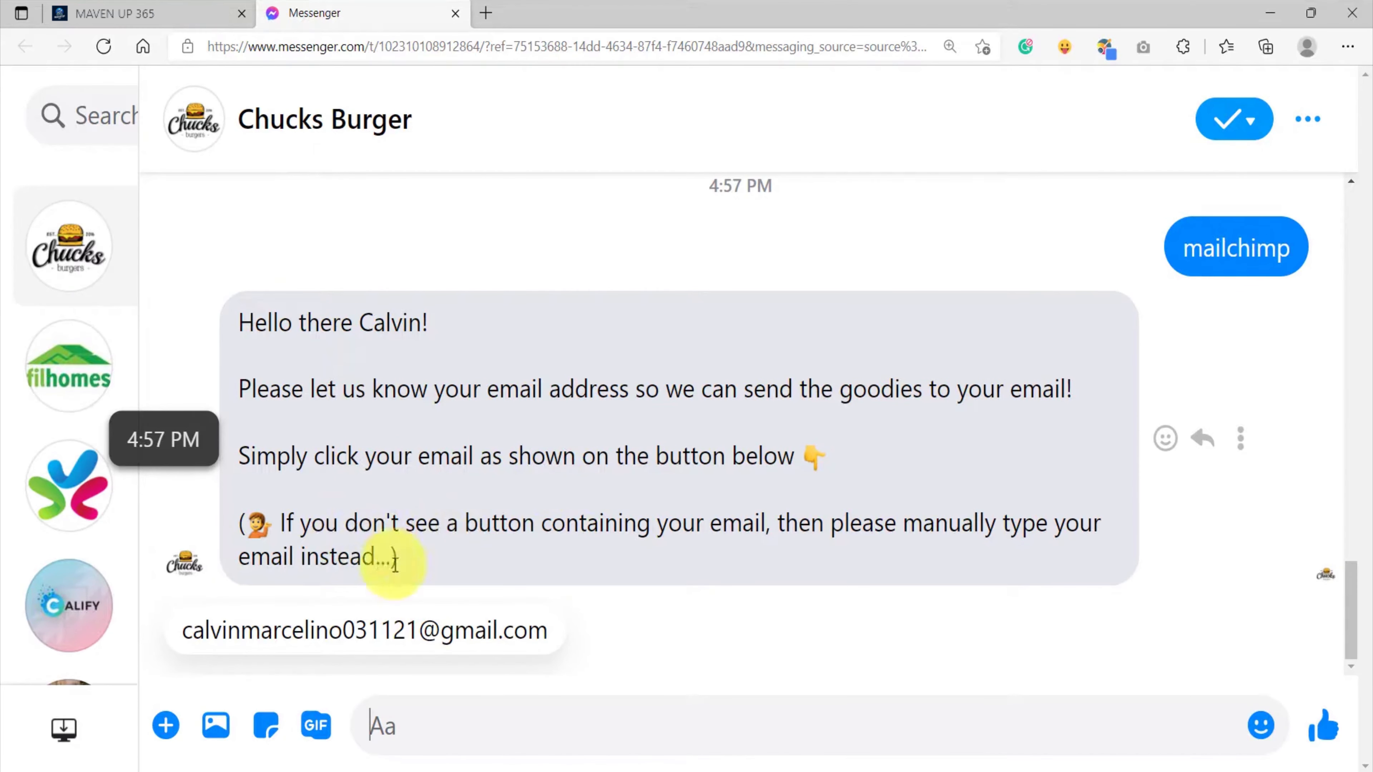
pyautogui.click(379, 638)
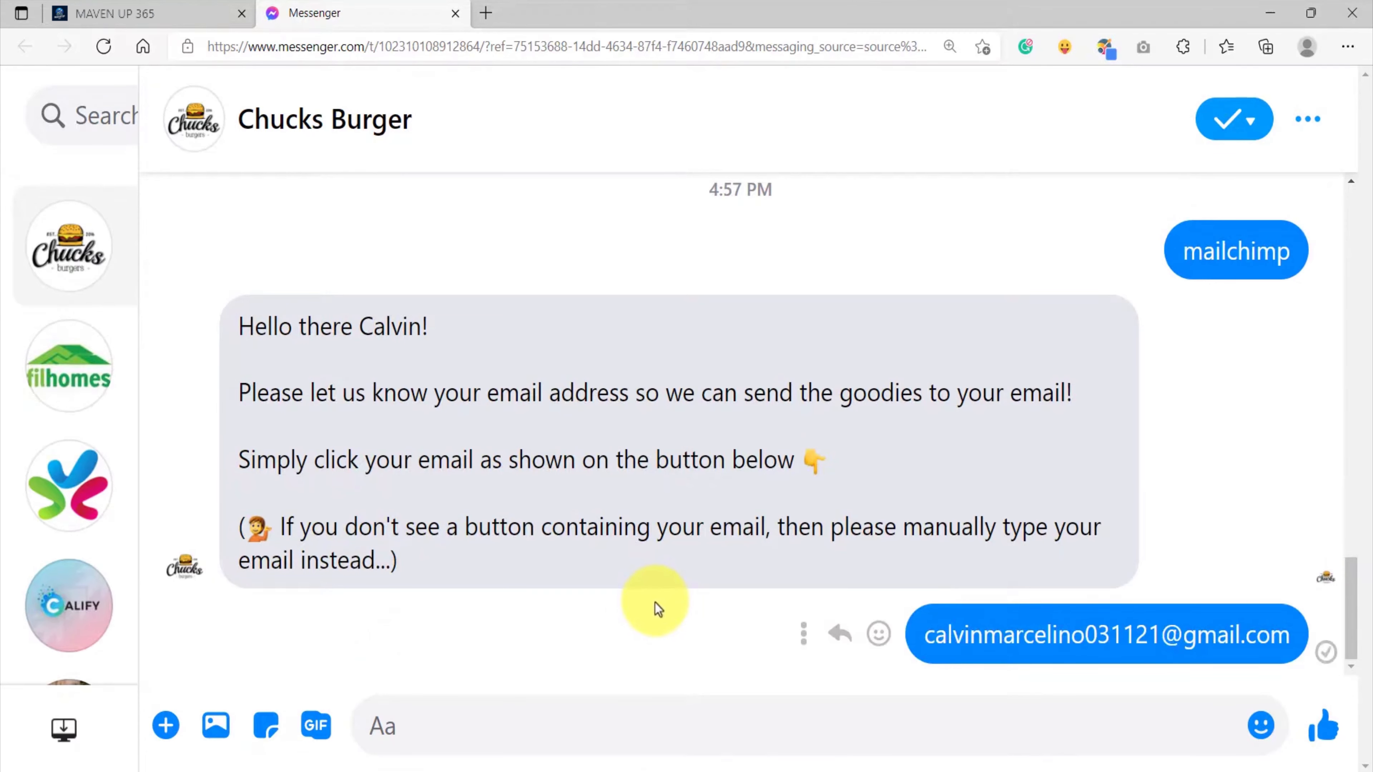
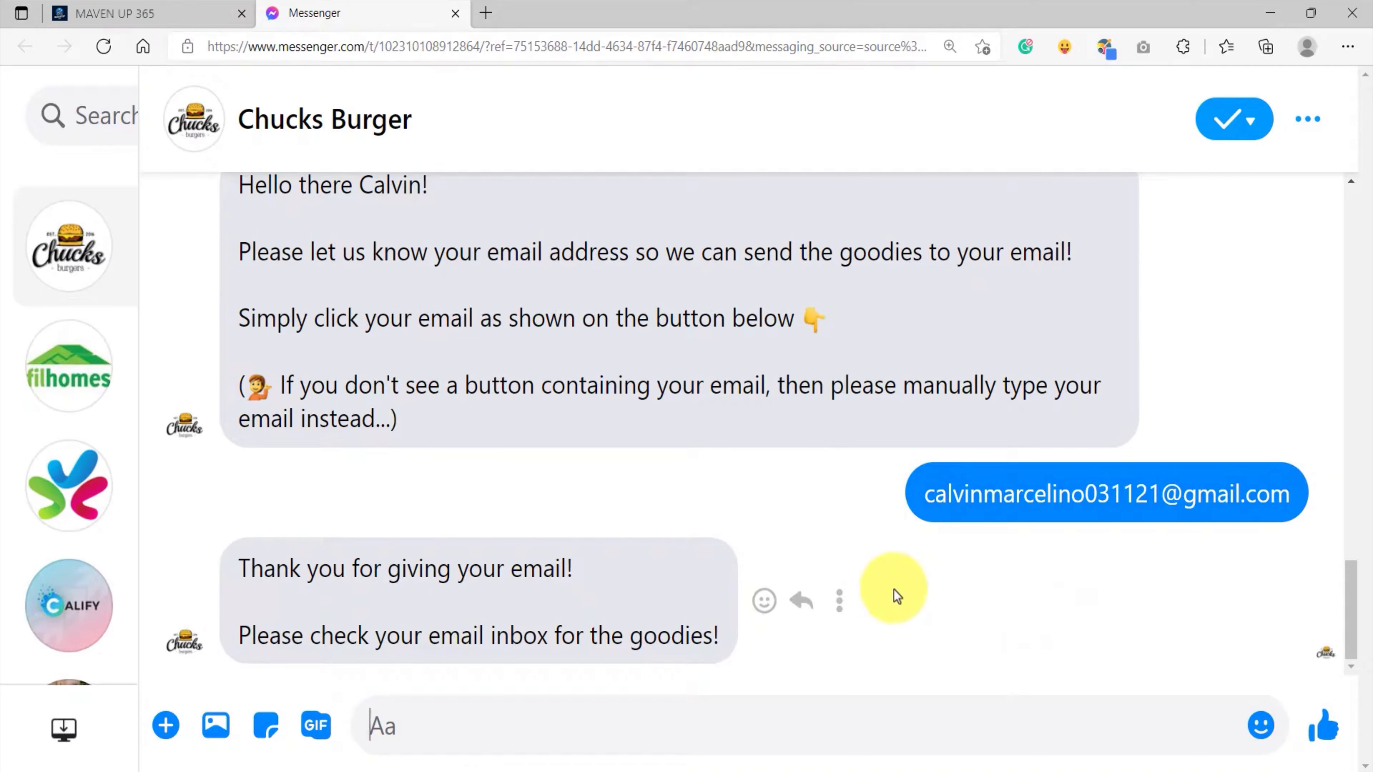
# - Send the keyword "mailchimp" again in the Chucks Burger chat to restart the bot flow
pyautogui.click(167, 13)
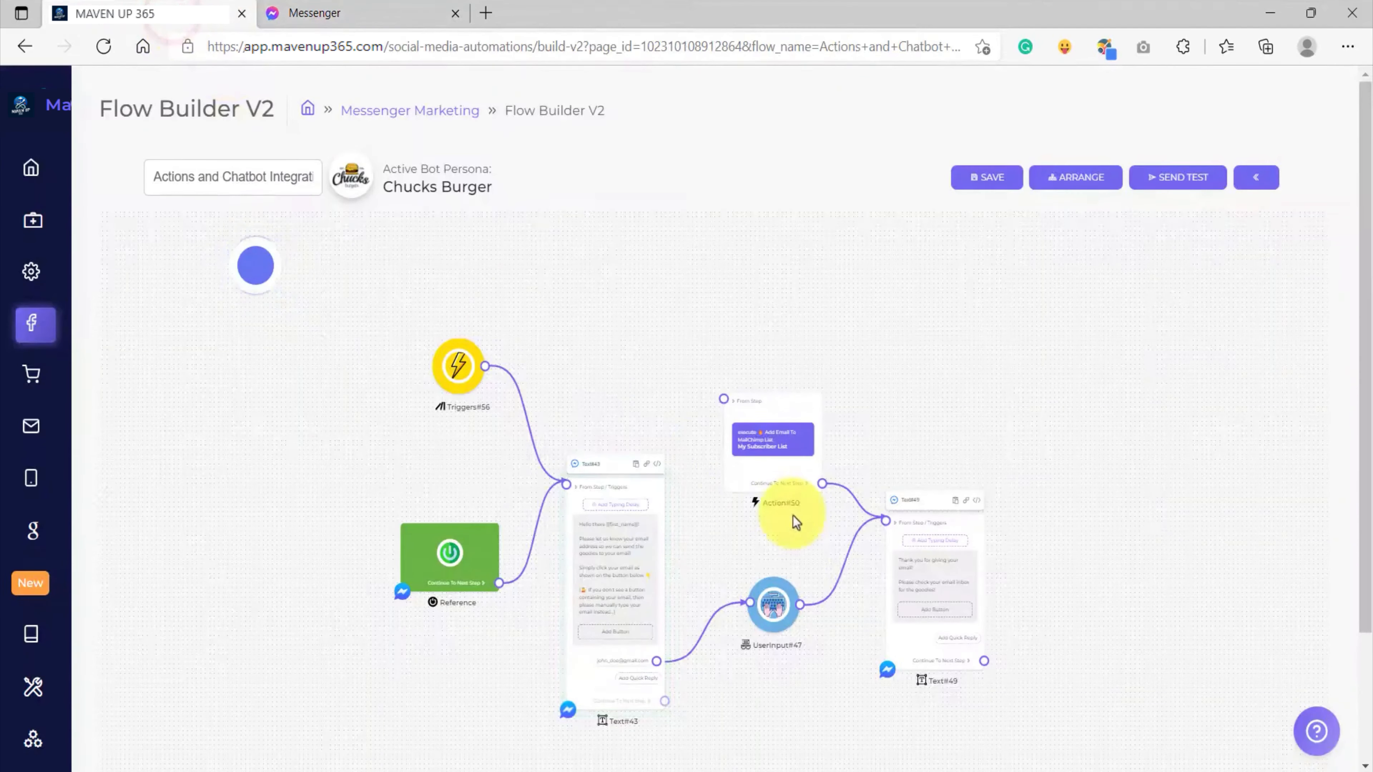
pyautogui.click(420, 14)
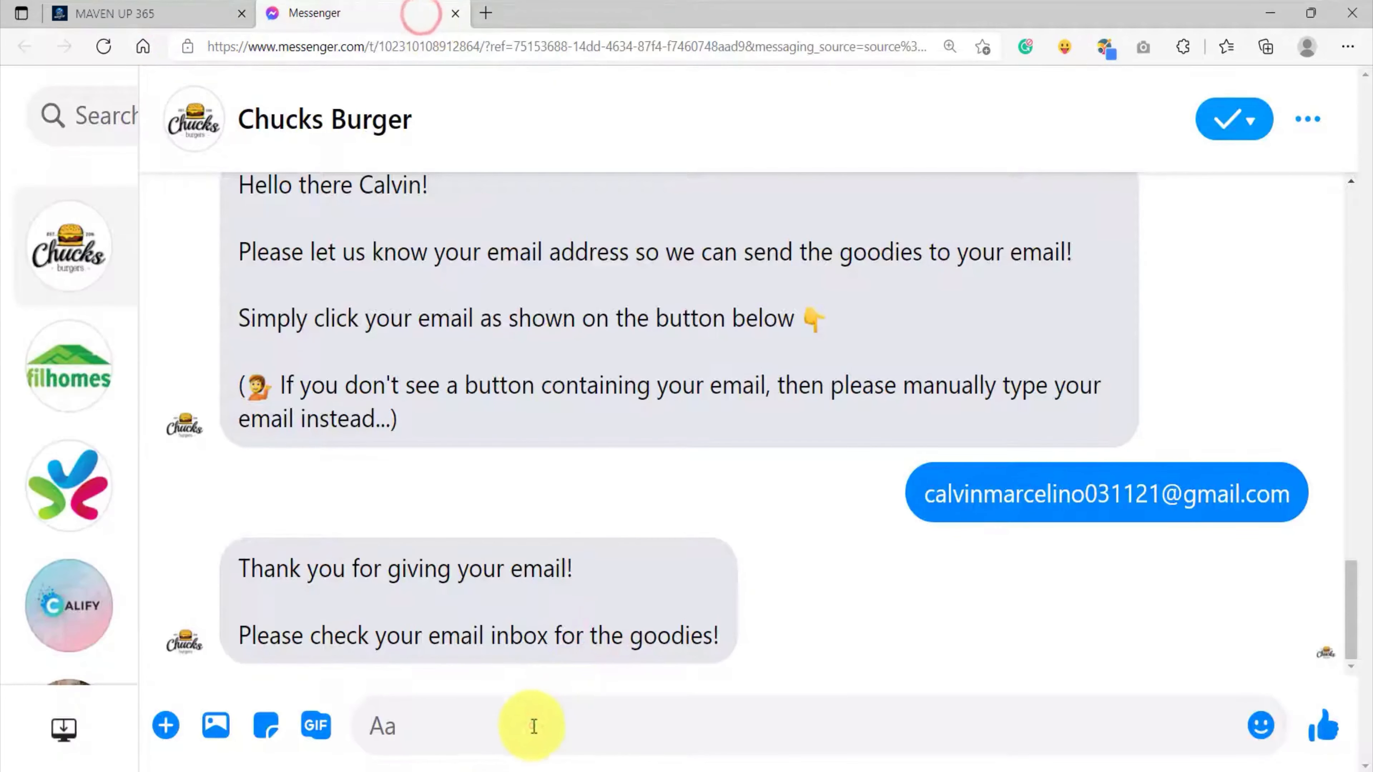
pyautogui.click(527, 725)
pyautogui.write('mailchimp')
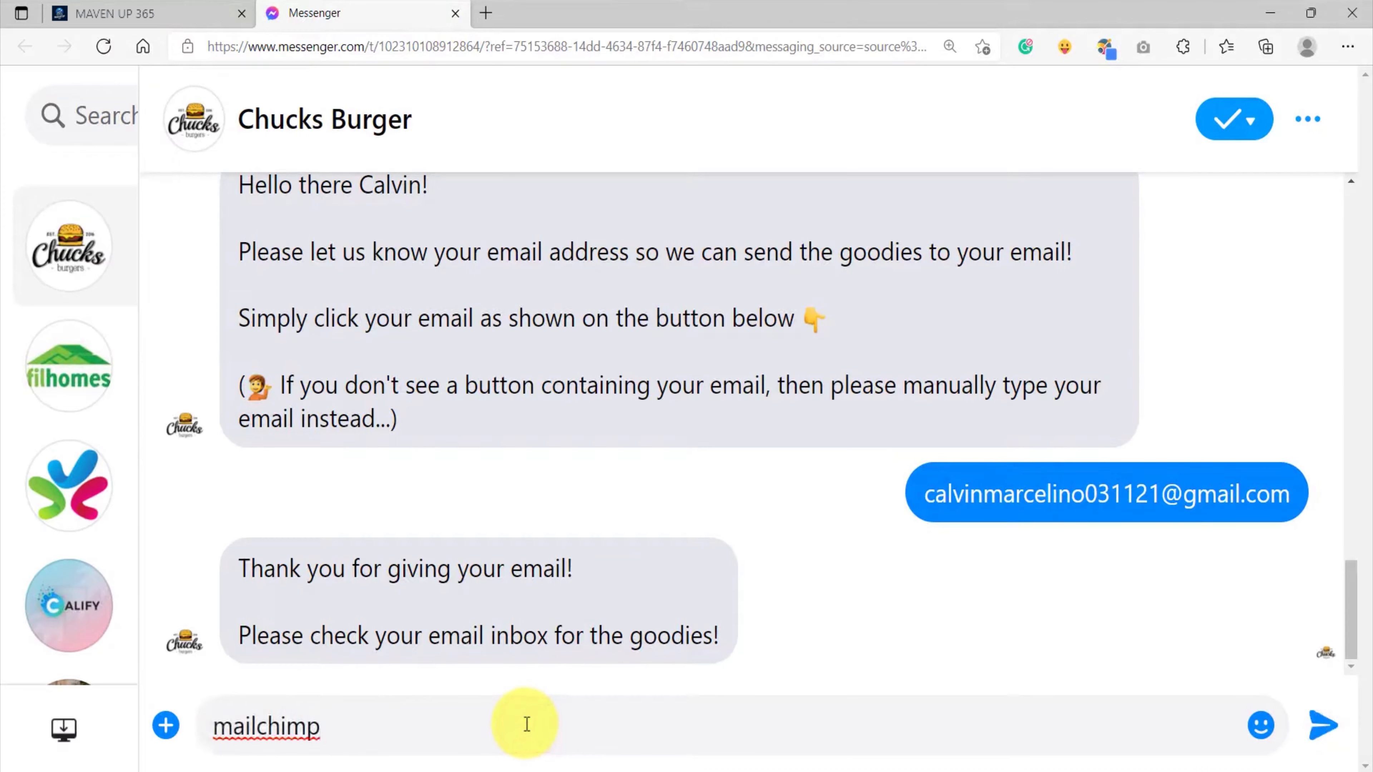
pyautogui.press('Return')
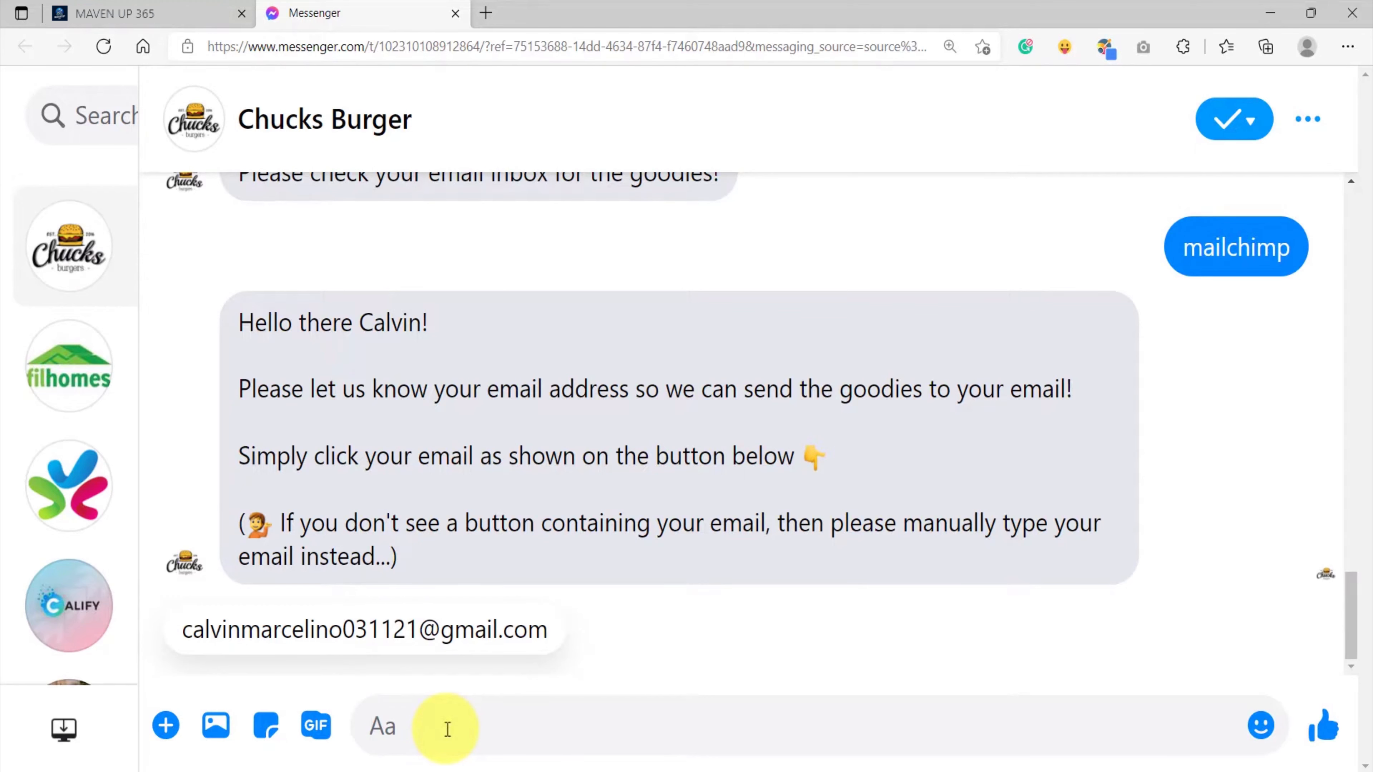
# - Answer the bot with a manually entered email address instead of the suggested quick reply
pyautogui.hotkey('ctrl', 'v')
pyautogui.moveTo(566, 728); pyautogui.dragTo(164, 725)
pyautogui.click(537, 733)
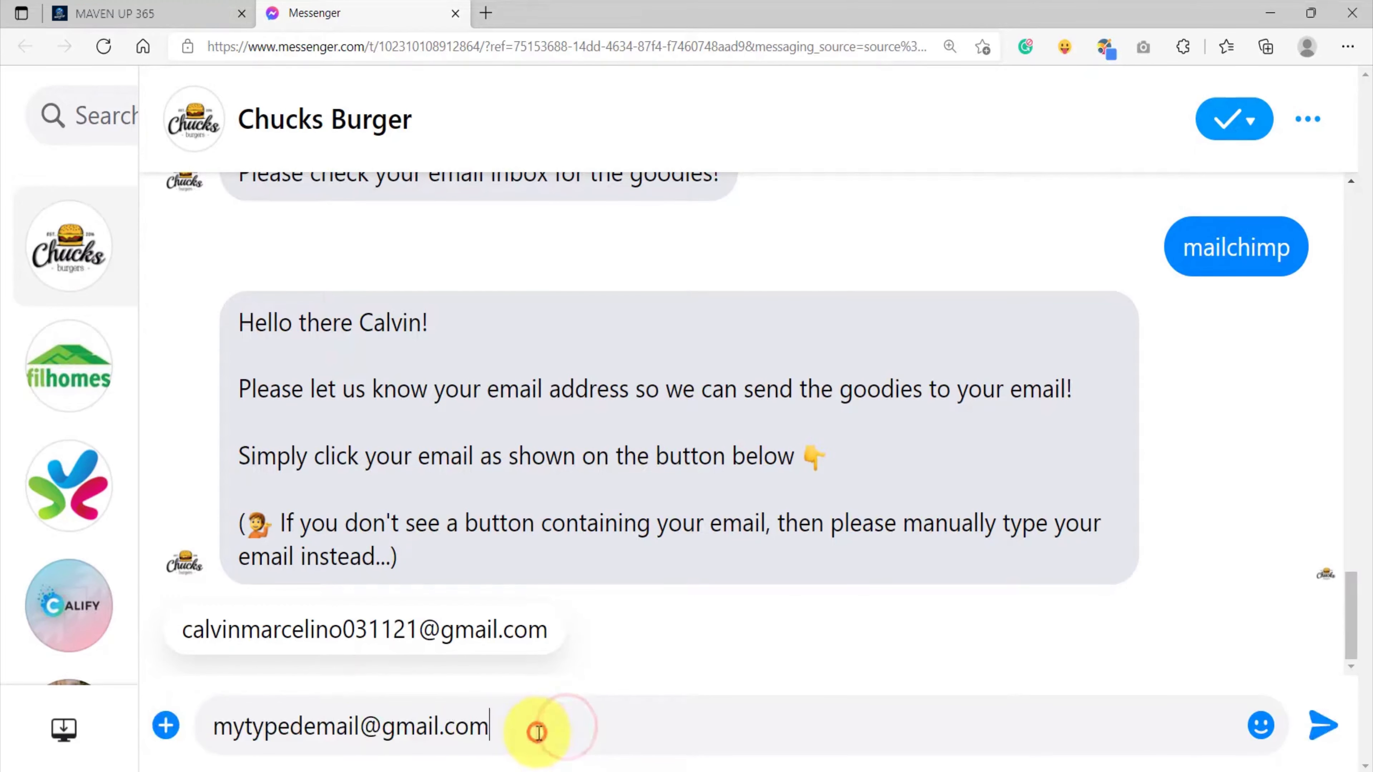
pyautogui.press('Return')
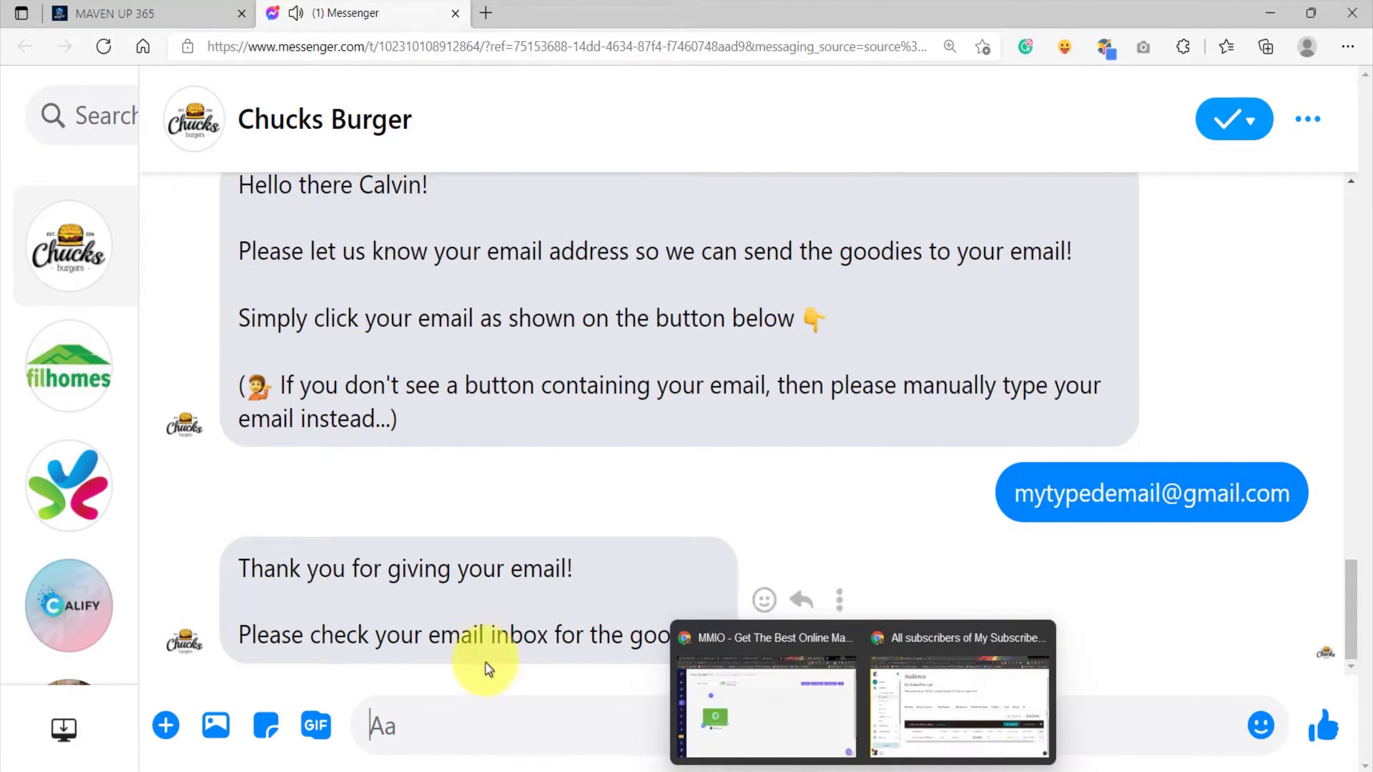
# - Switch to Mailchimp and refresh the My Subscriber List contacts to check for the emails submitted through the bot
pyautogui.click(928, 740)
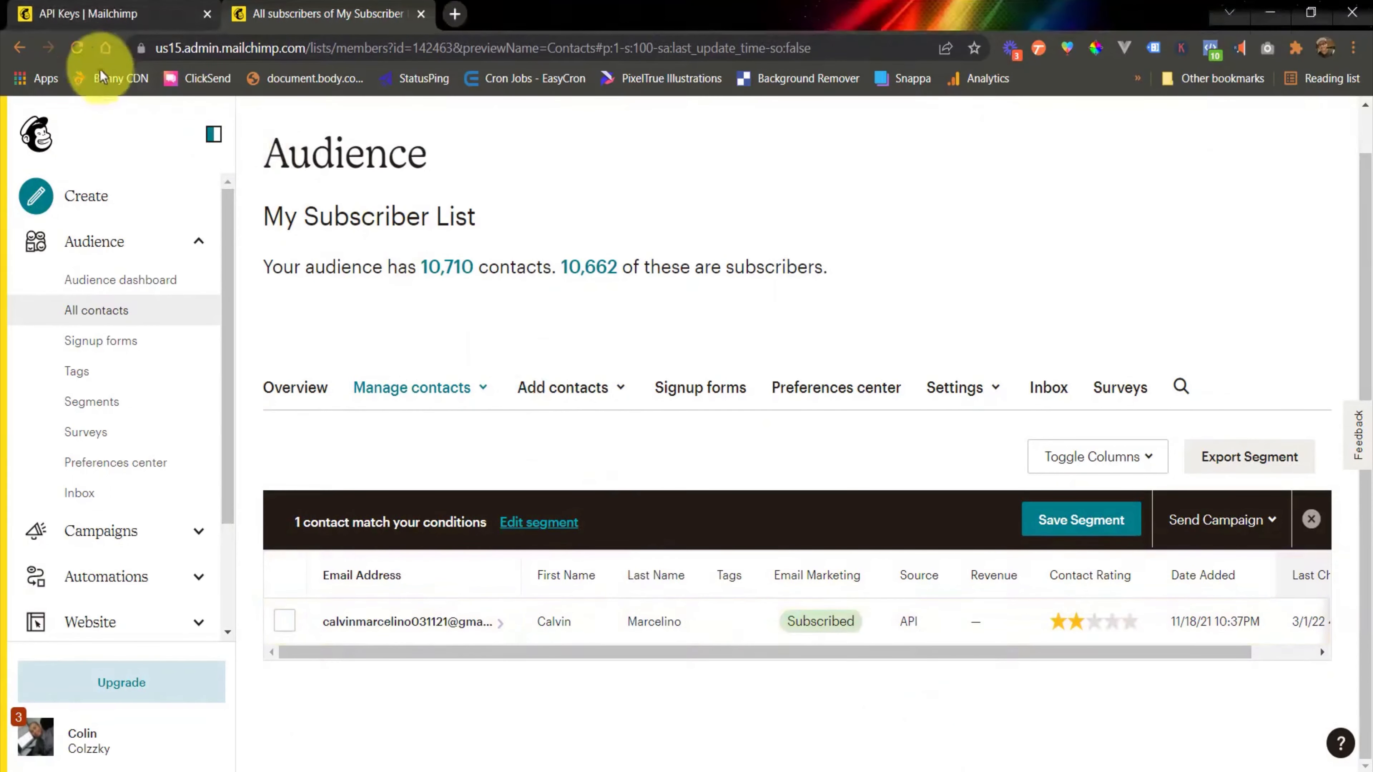
pyautogui.click(77, 48)
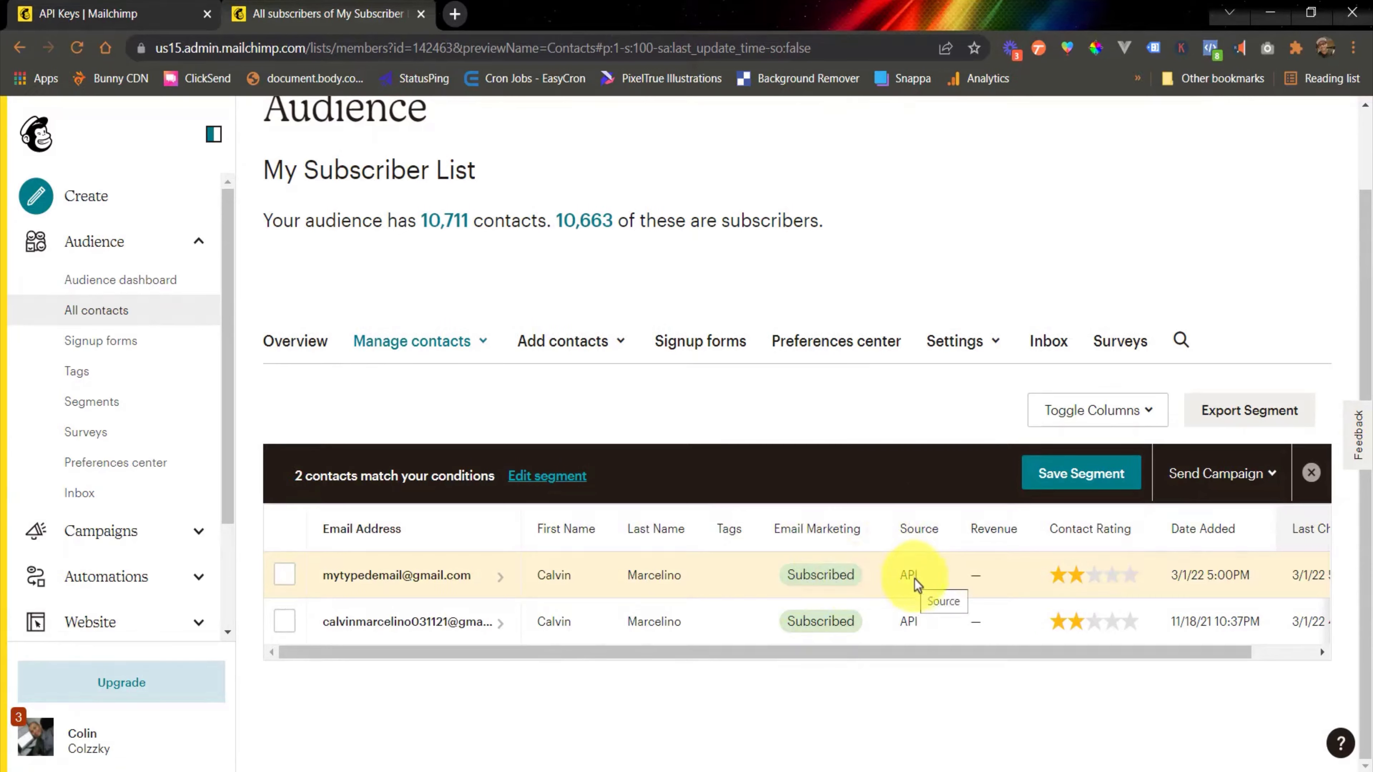
pyautogui.click(830, 767)
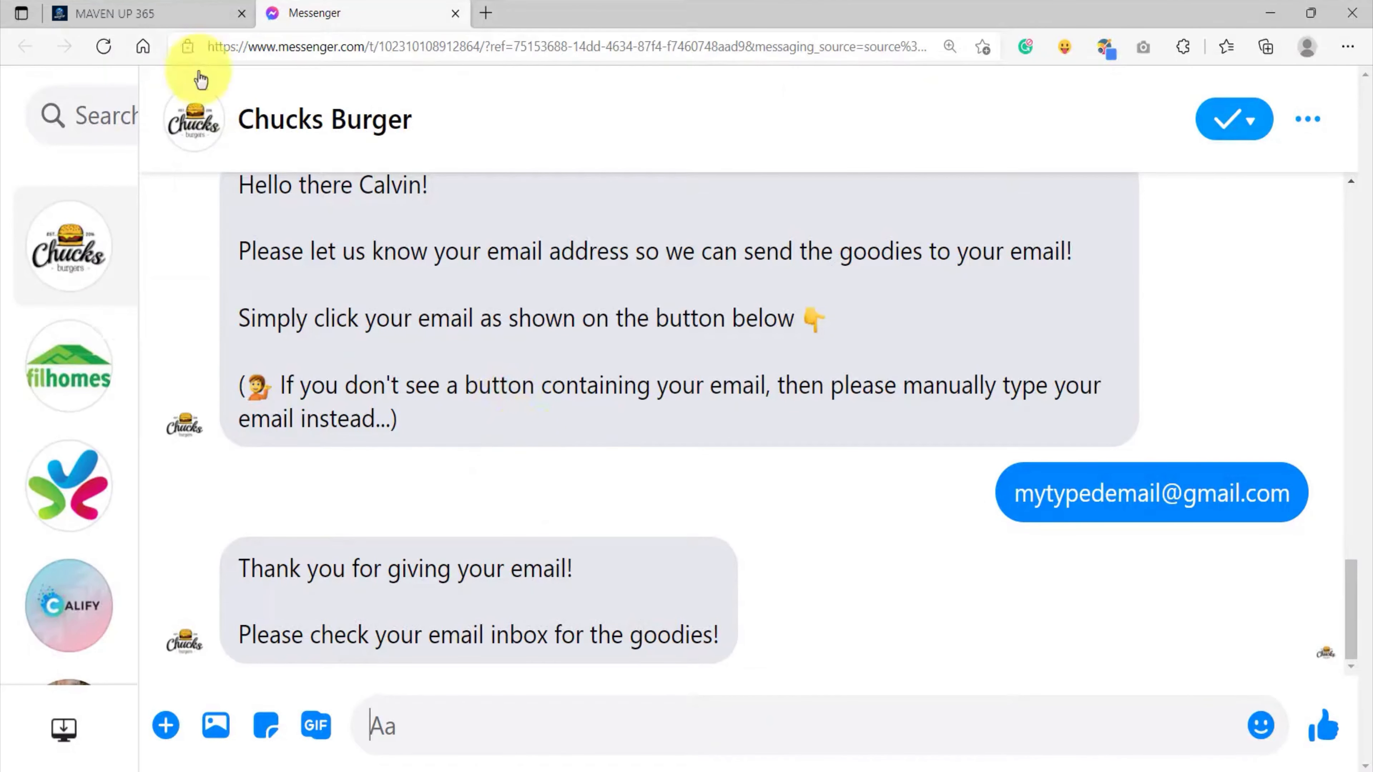
# - Return to MavenUp 365, open the Integrations page and review the services offered under Messenger Chatbot Integrations
pyautogui.click(164, 16)
pyautogui.moveTo(27, 541)
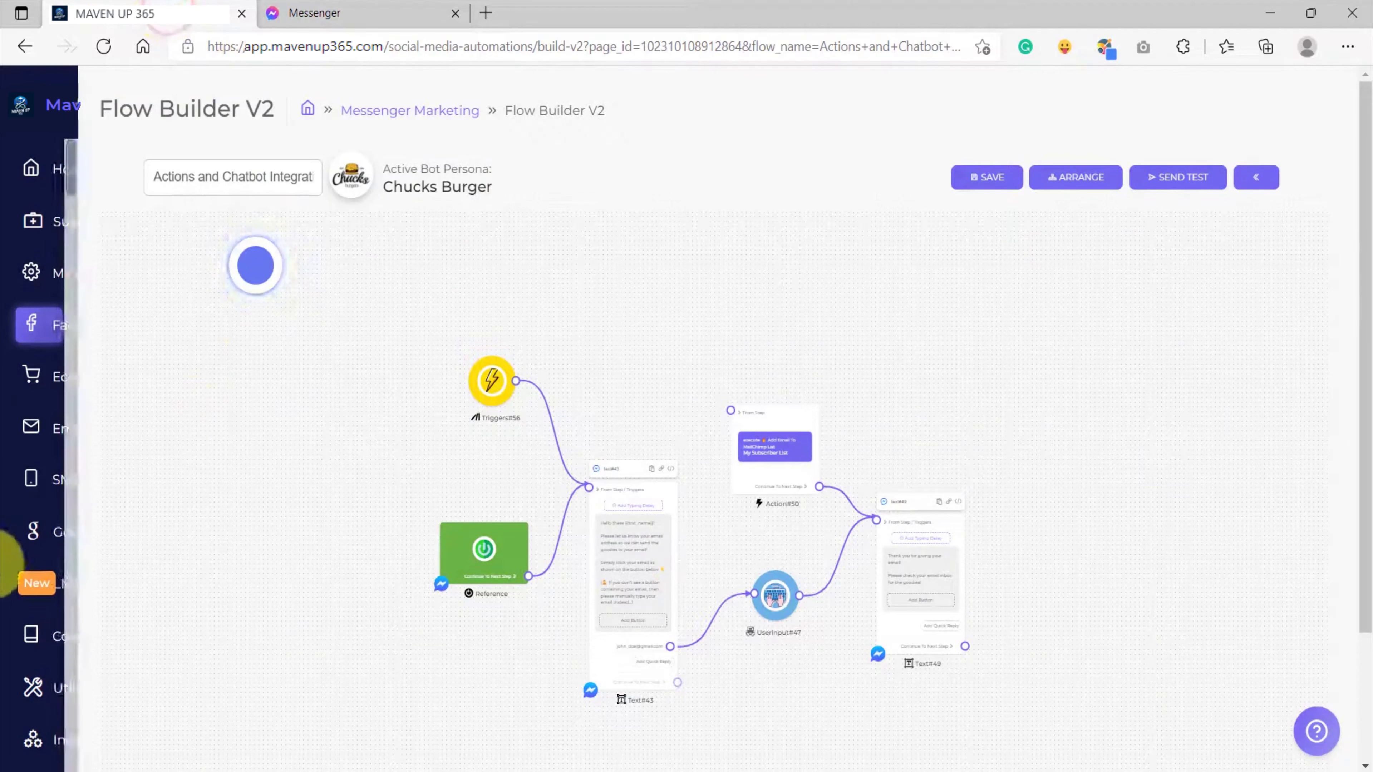
pyautogui.scroll(-2, 129, 583)
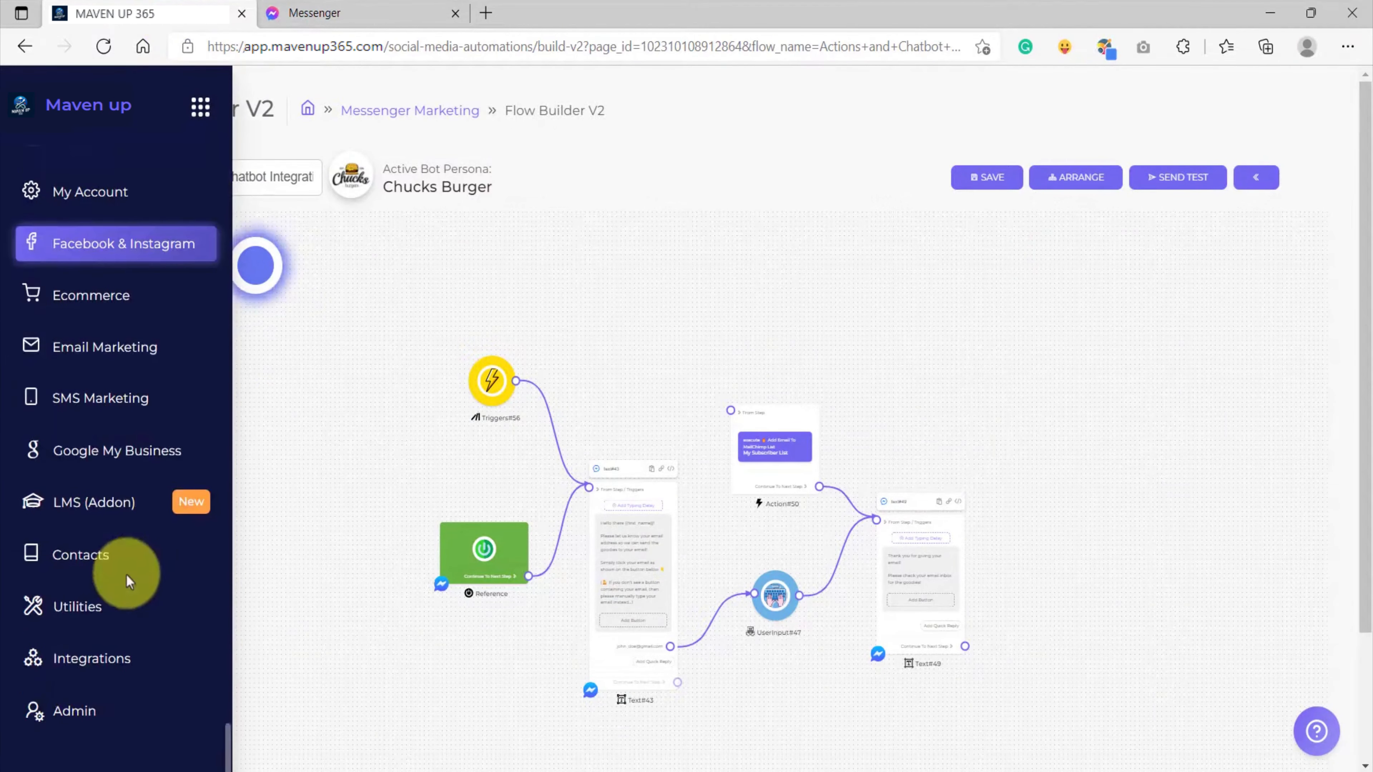
pyautogui.click(109, 671)
pyautogui.scroll(-10, 562, 578)
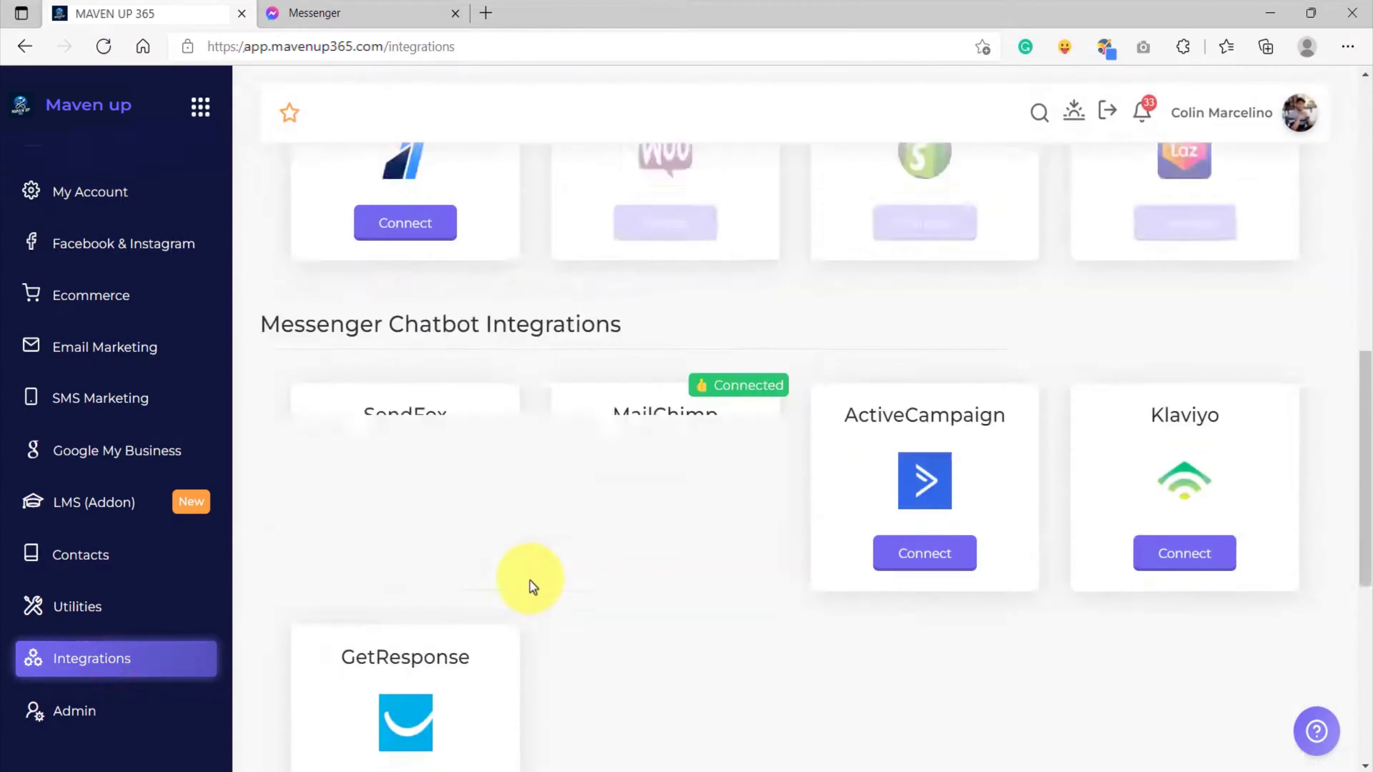
pyautogui.scroll(-6, 532, 584)
pyautogui.scroll(6, 530, 578)
pyautogui.scroll(-1, 525, 571)
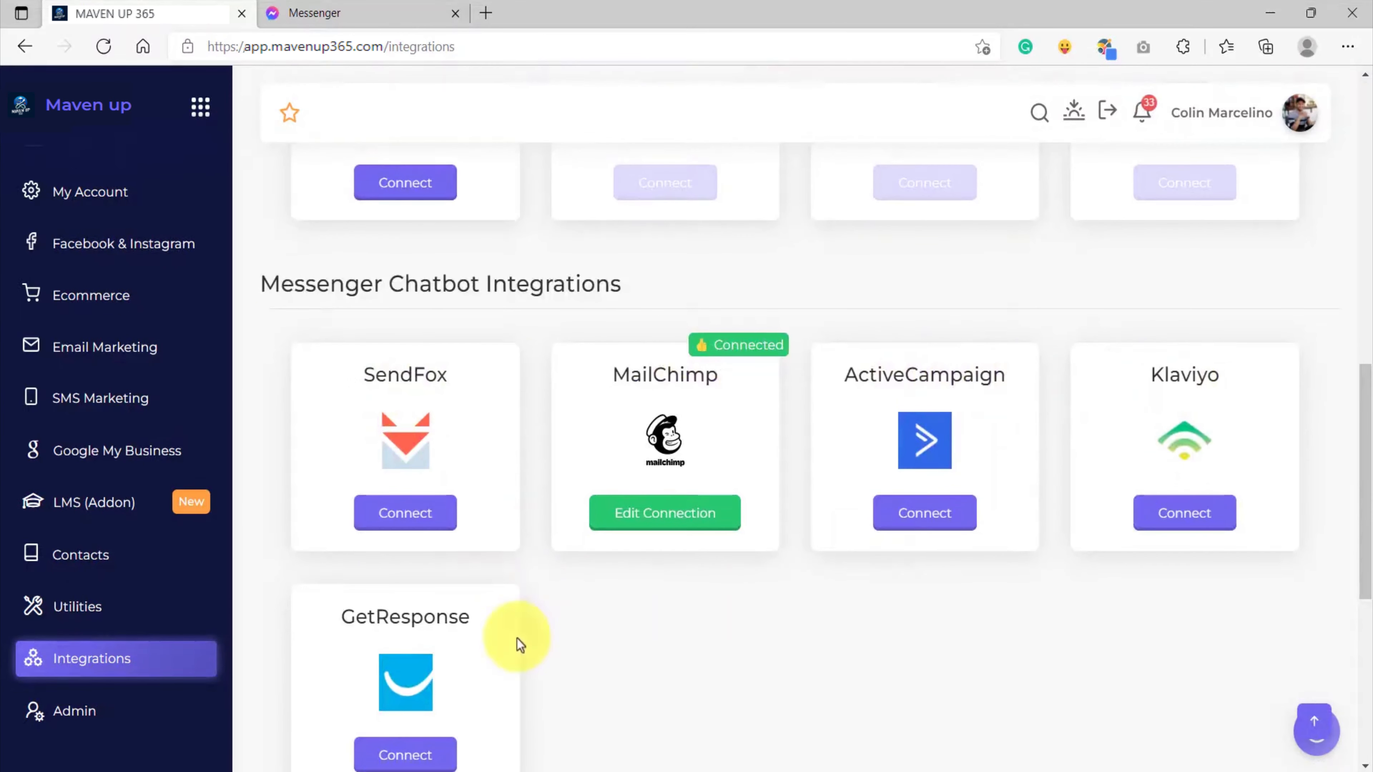
pyautogui.scroll(-2, 582, 622)
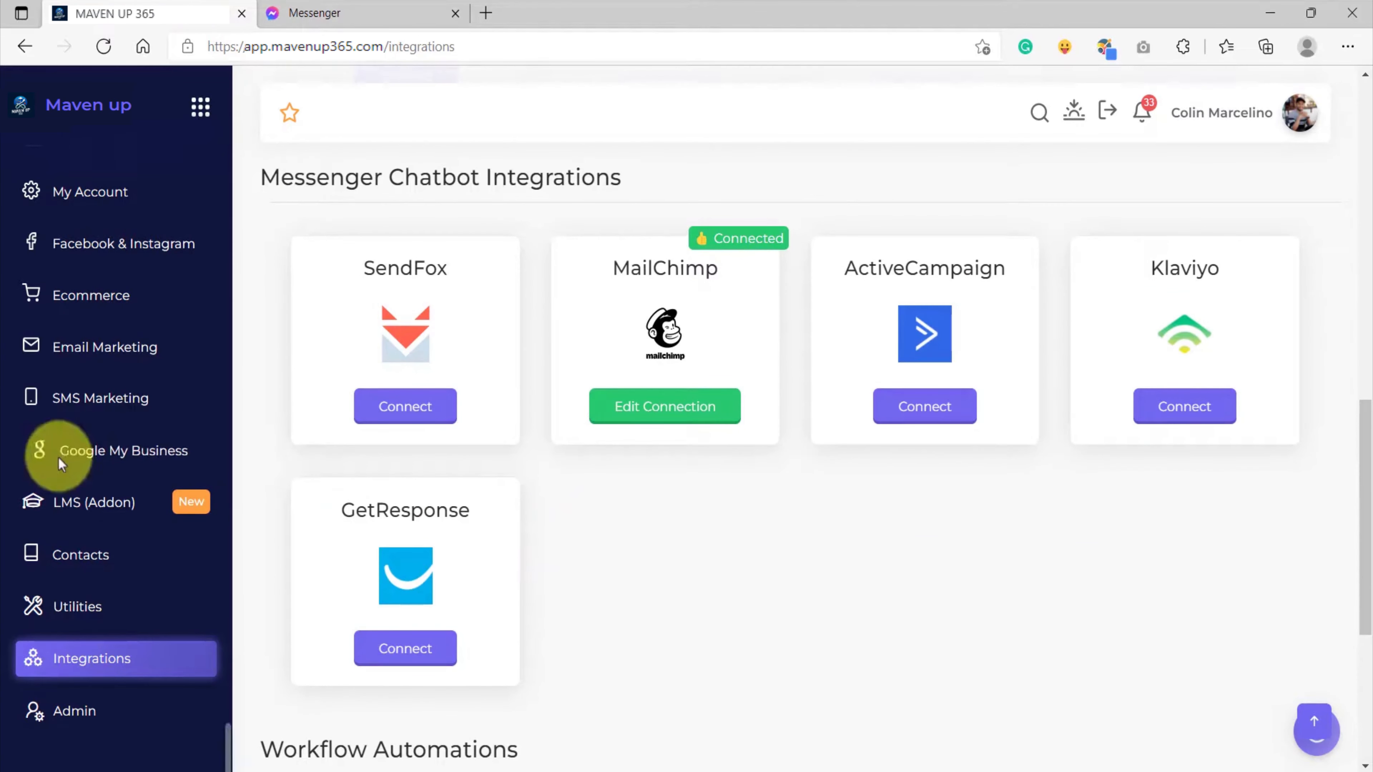
# - Open the Flow Builder Dashboard and edit the "Actions and Chatbot Integrations" flow
pyautogui.scroll(2, 37, 454)
pyautogui.click(130, 327)
pyautogui.click(357, 193)
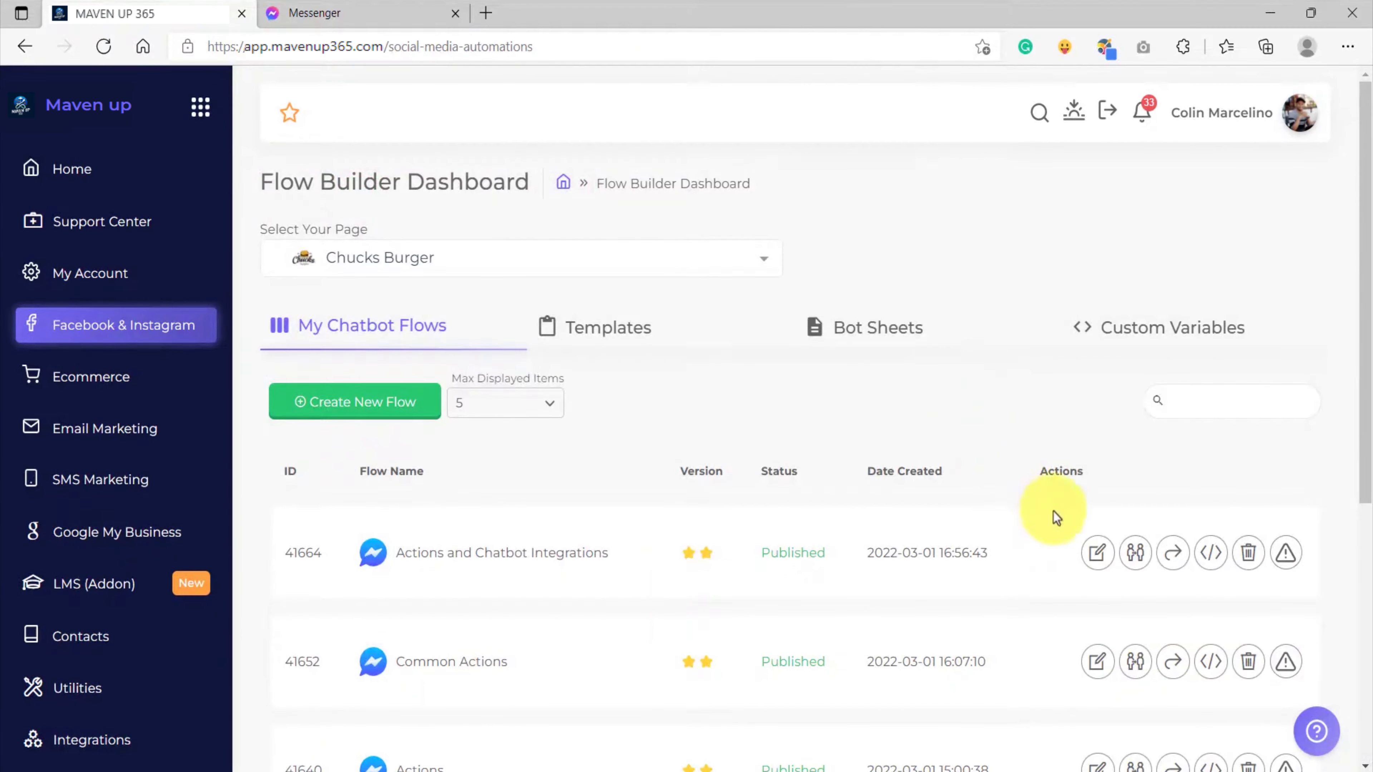
pyautogui.click(1098, 553)
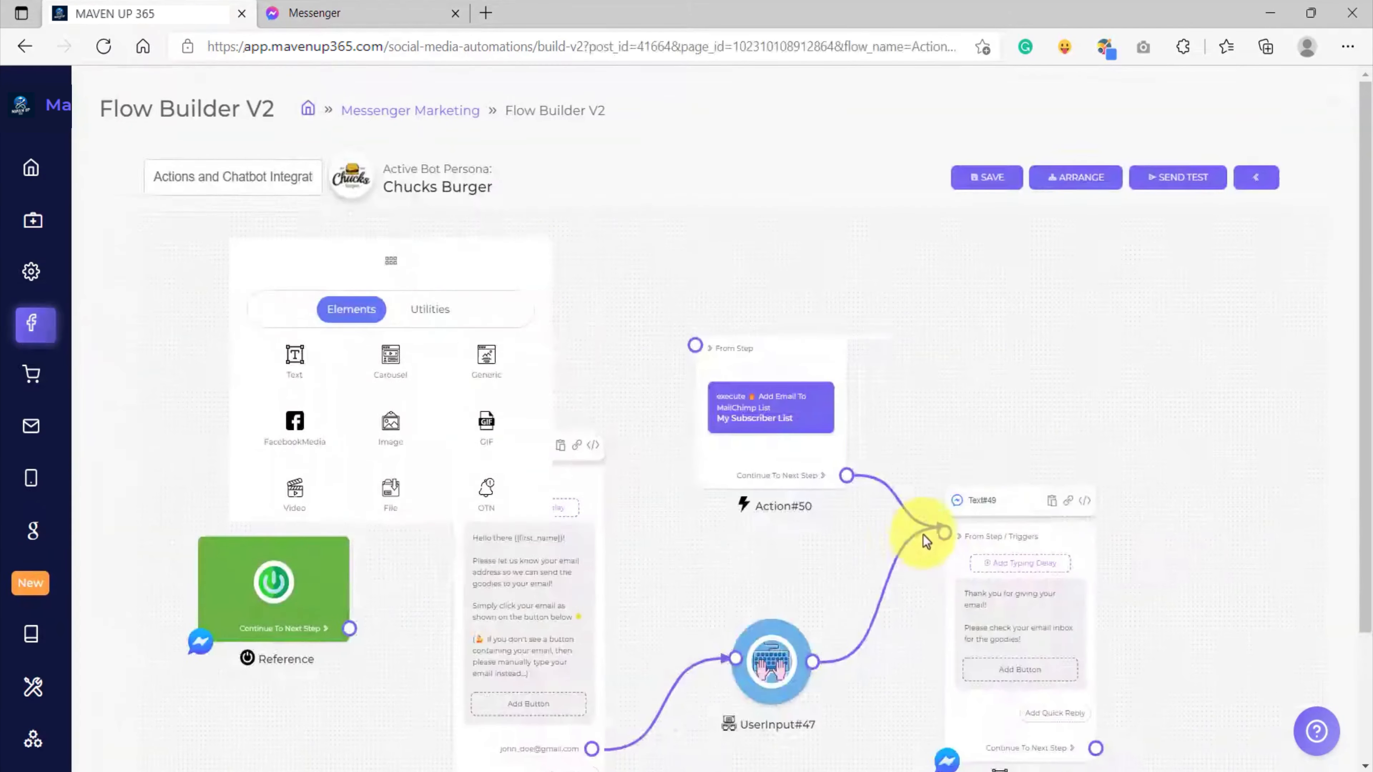
# - Collapse the elements palette and move the thank-you message and MailChimp action blocks farther from the user input block
pyautogui.click(493, 251)
pyautogui.scroll(-5, 582, 322)
pyautogui.moveTo(582, 321); pyautogui.dragTo(474, 296)
pyautogui.click(760, 419)
pyautogui.moveTo(776, 426); pyautogui.dragTo(857, 436)
pyautogui.moveTo(610, 310); pyautogui.dragTo(706, 302)
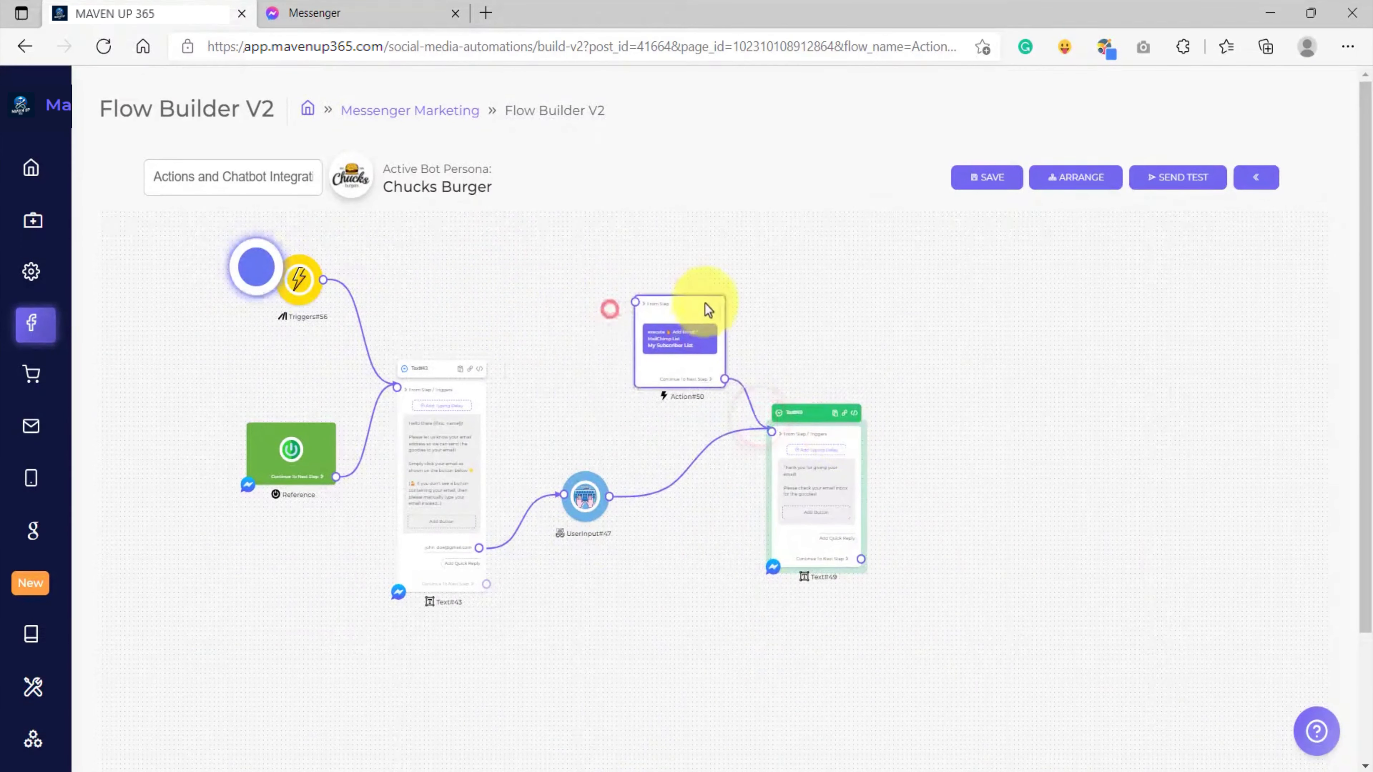
# - Detach the user input block from the thank-you message and connect its output to a new Condition block
pyautogui.scroll(5, 723, 393)
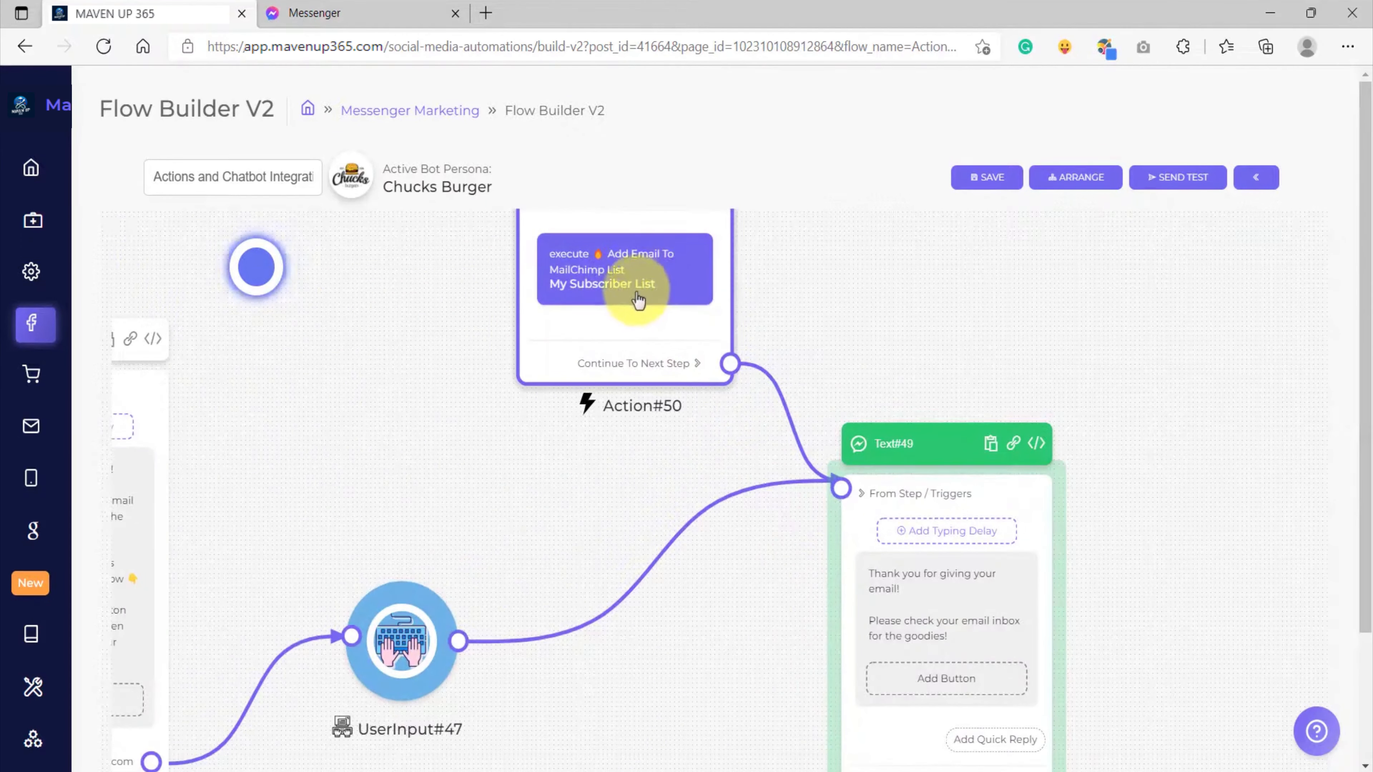
pyautogui.click(847, 505)
pyautogui.click(641, 327)
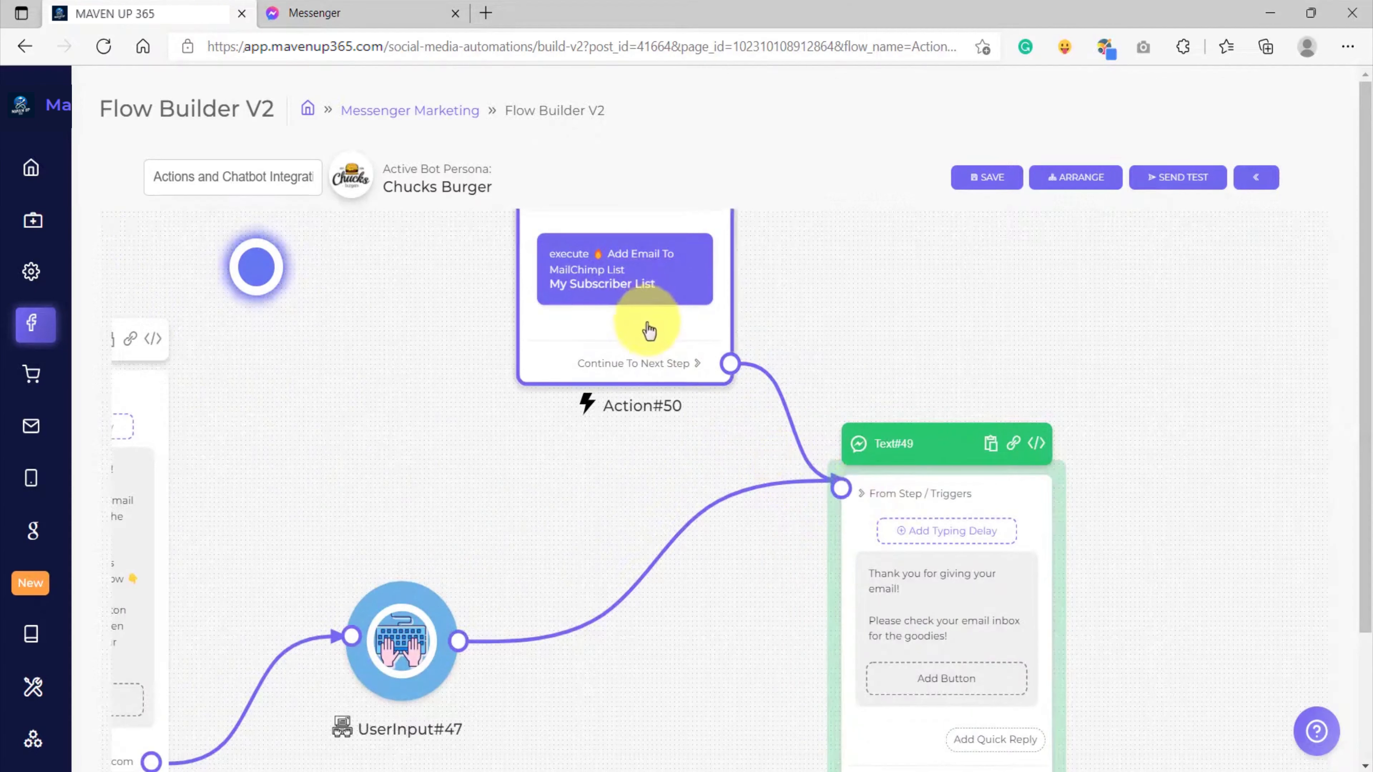
pyautogui.scroll(-5, 629, 293)
pyautogui.click(462, 528)
pyautogui.click(788, 528)
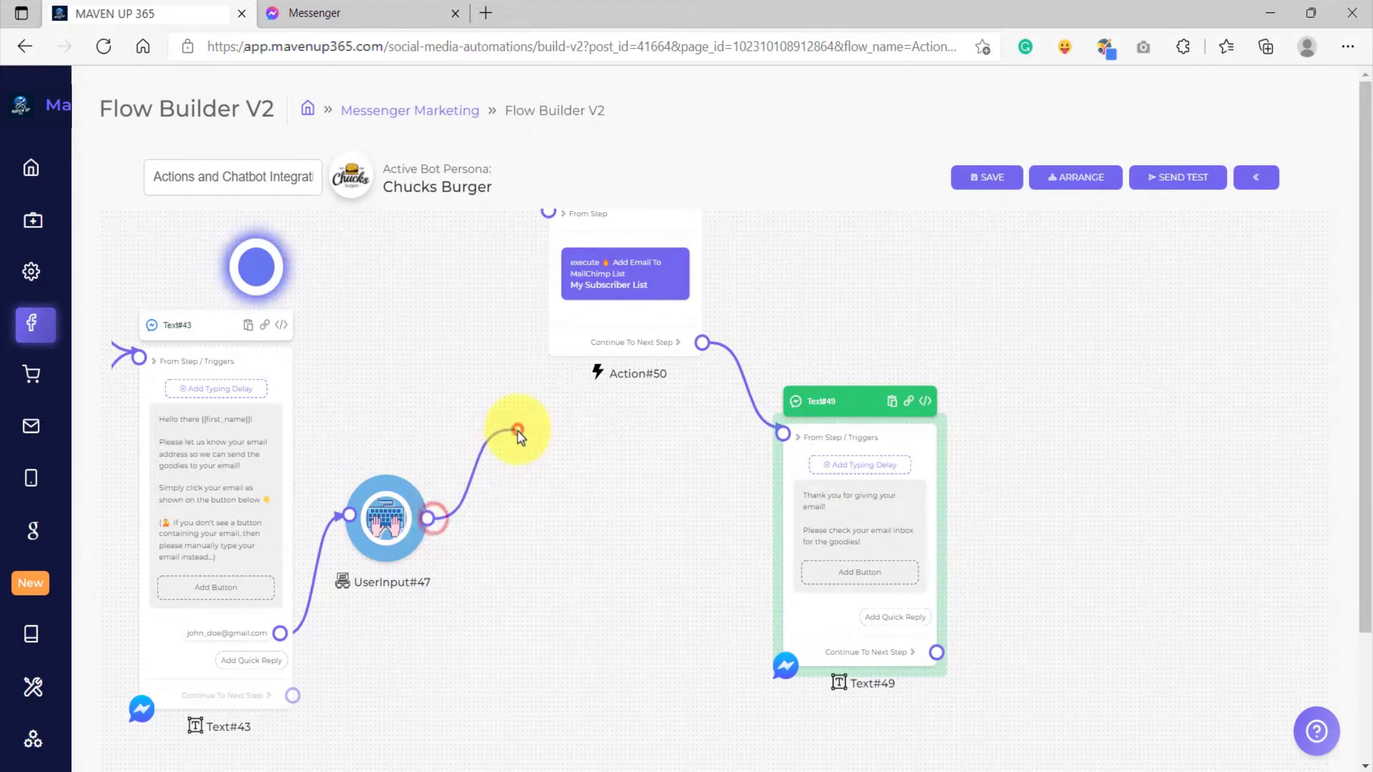
pyautogui.moveTo(518, 433); pyautogui.dragTo(519, 435)
pyautogui.click(598, 675)
# - Configure the condition as Any One Of Conditions Met, with Mailchimp Email (Custom Variable) set to "is valid email", and confirm it
pyautogui.click(604, 536)
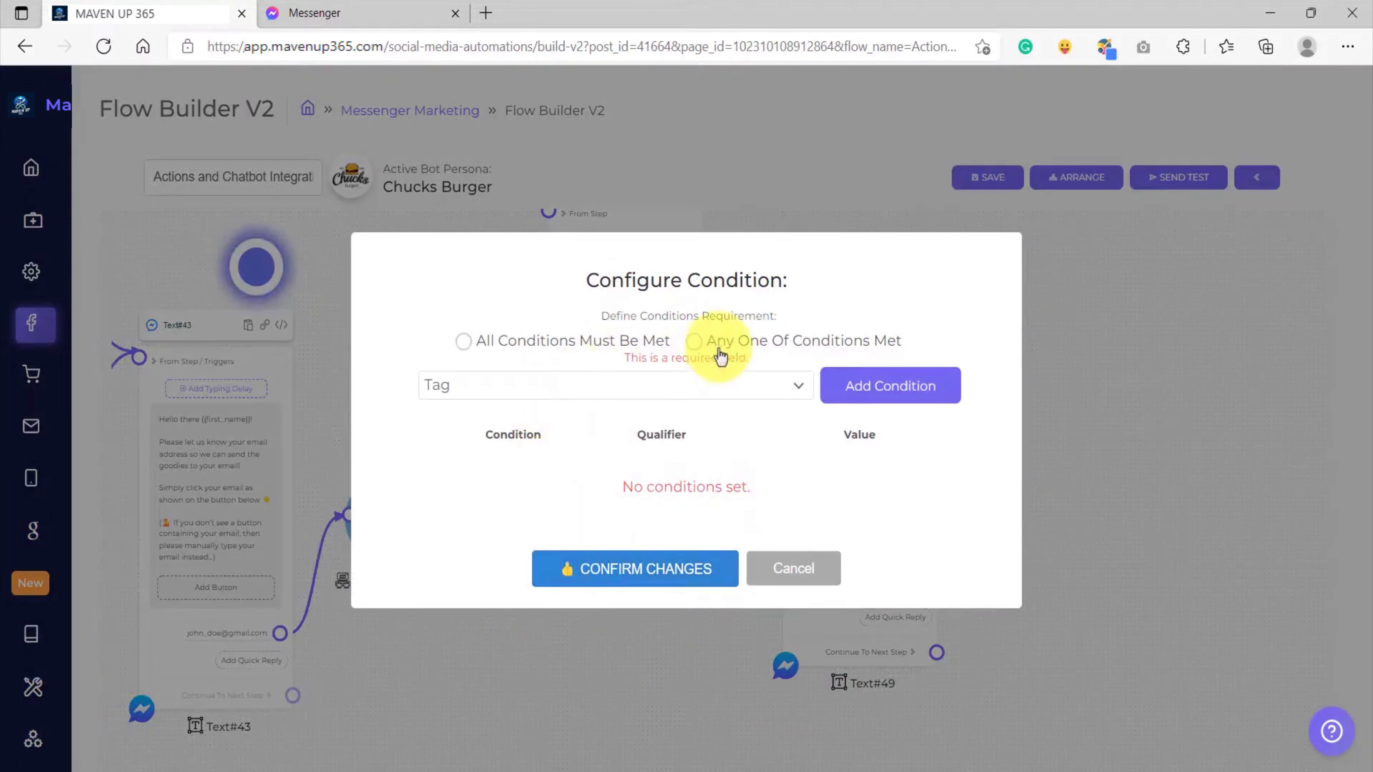
pyautogui.click(721, 355)
pyautogui.click(589, 381)
pyautogui.scroll(-1, 583, 475)
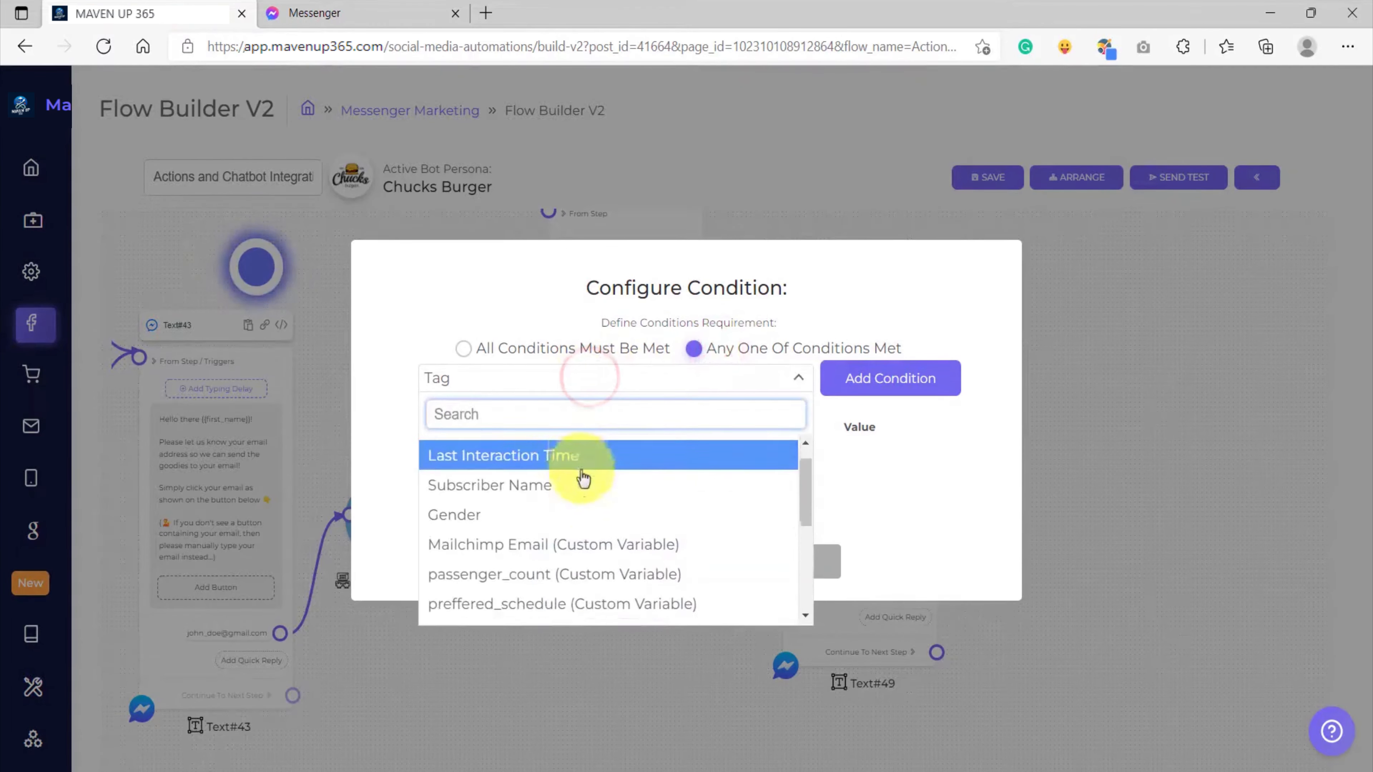
pyautogui.click(563, 548)
pyautogui.click(908, 378)
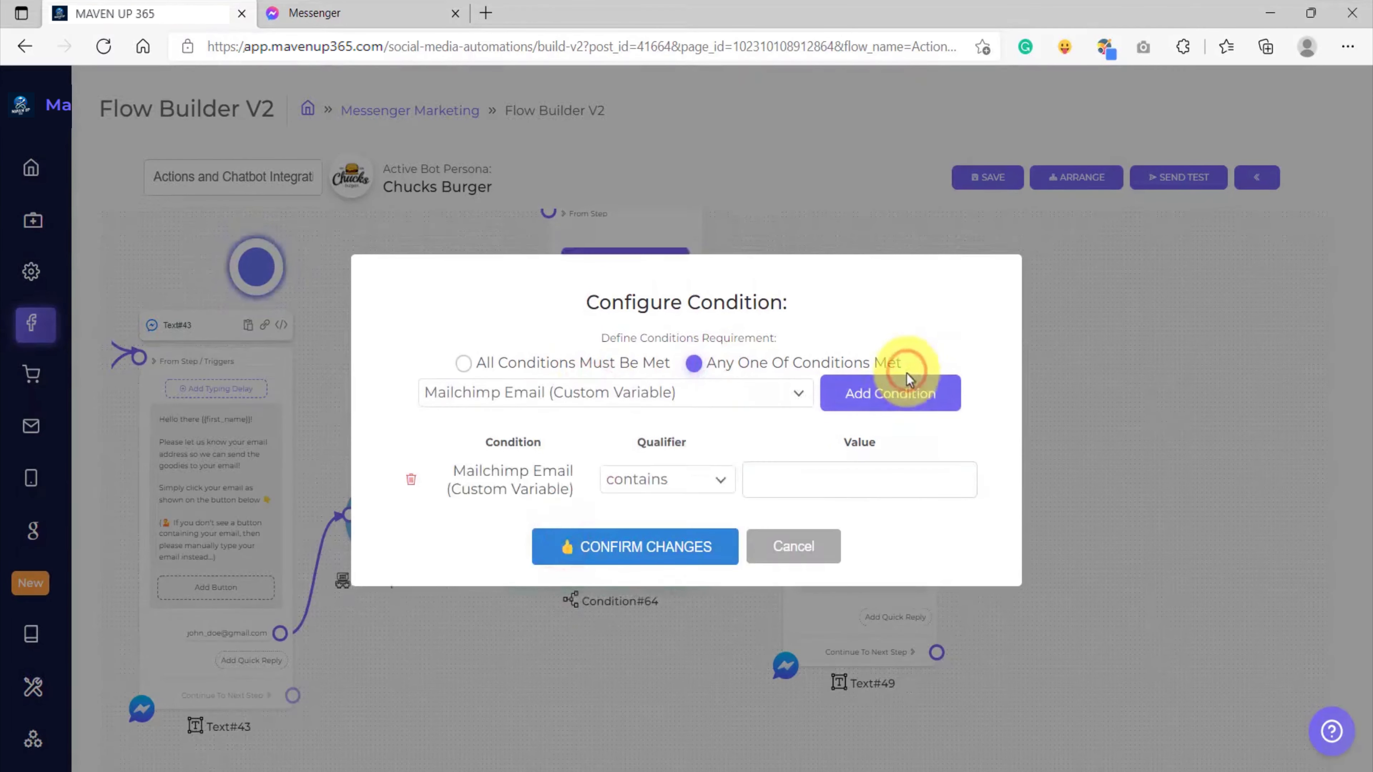
pyautogui.click(679, 481)
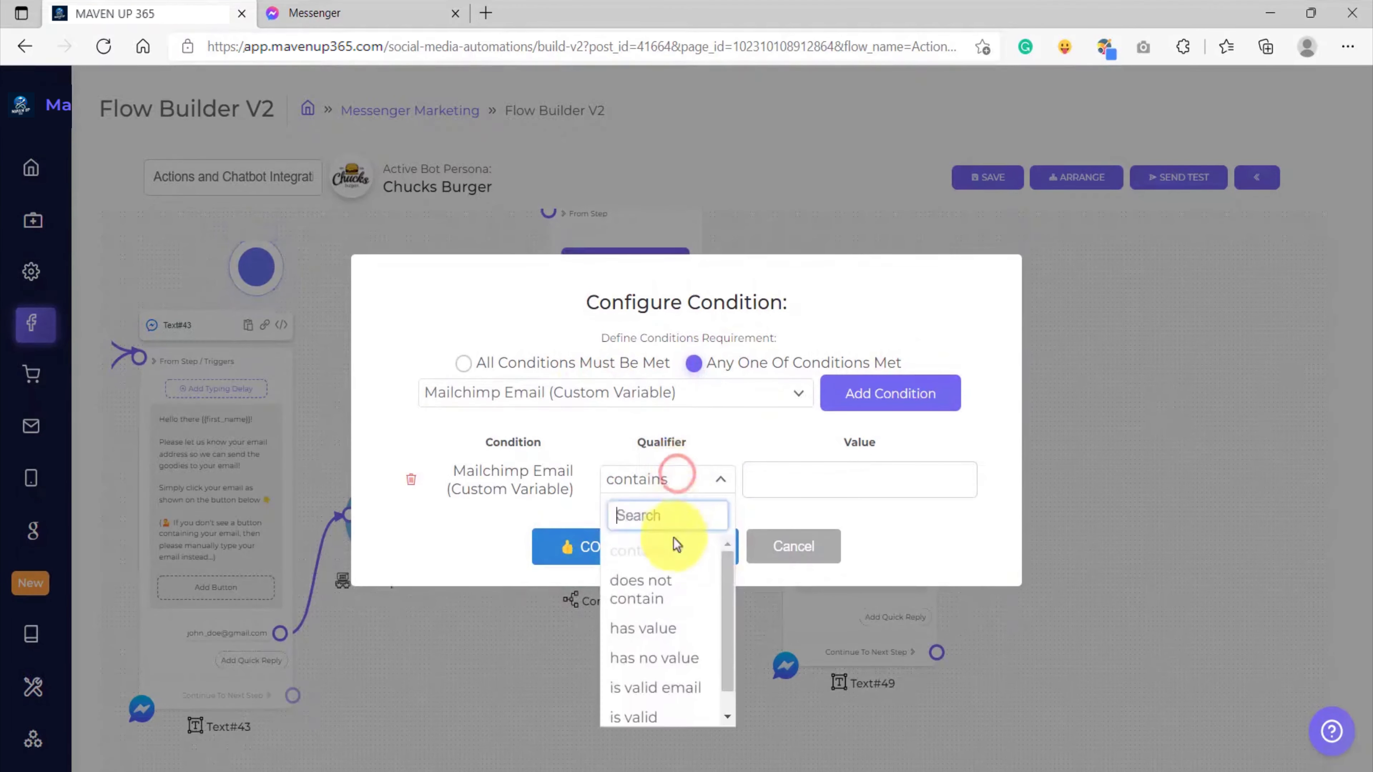
pyautogui.click(663, 671)
pyautogui.click(639, 547)
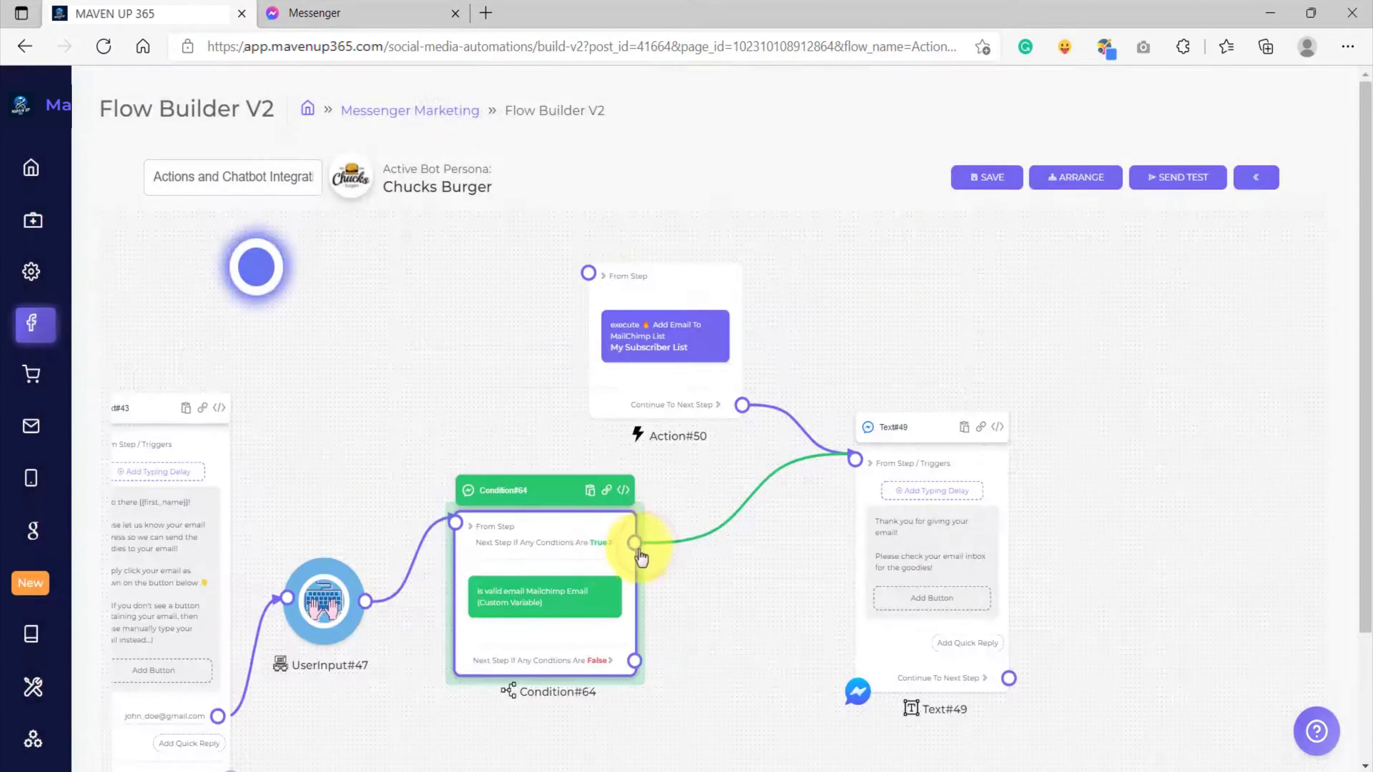
# - Reposition the thank-you message and MailChimp action blocks around the condition block
pyautogui.scroll(2, 641, 557)
pyautogui.moveTo(861, 512); pyautogui.dragTo(733, 605)
pyautogui.moveTo(849, 524); pyautogui.dragTo(825, 444)
pyautogui.moveTo(616, 327); pyautogui.dragTo(715, 375)
# - Examine the MailChimp action block and the thank-you message block up close
pyautogui.scroll(-4, 728, 381)
pyautogui.scroll(7, 777, 404)
pyautogui.scroll(6, 731, 376)
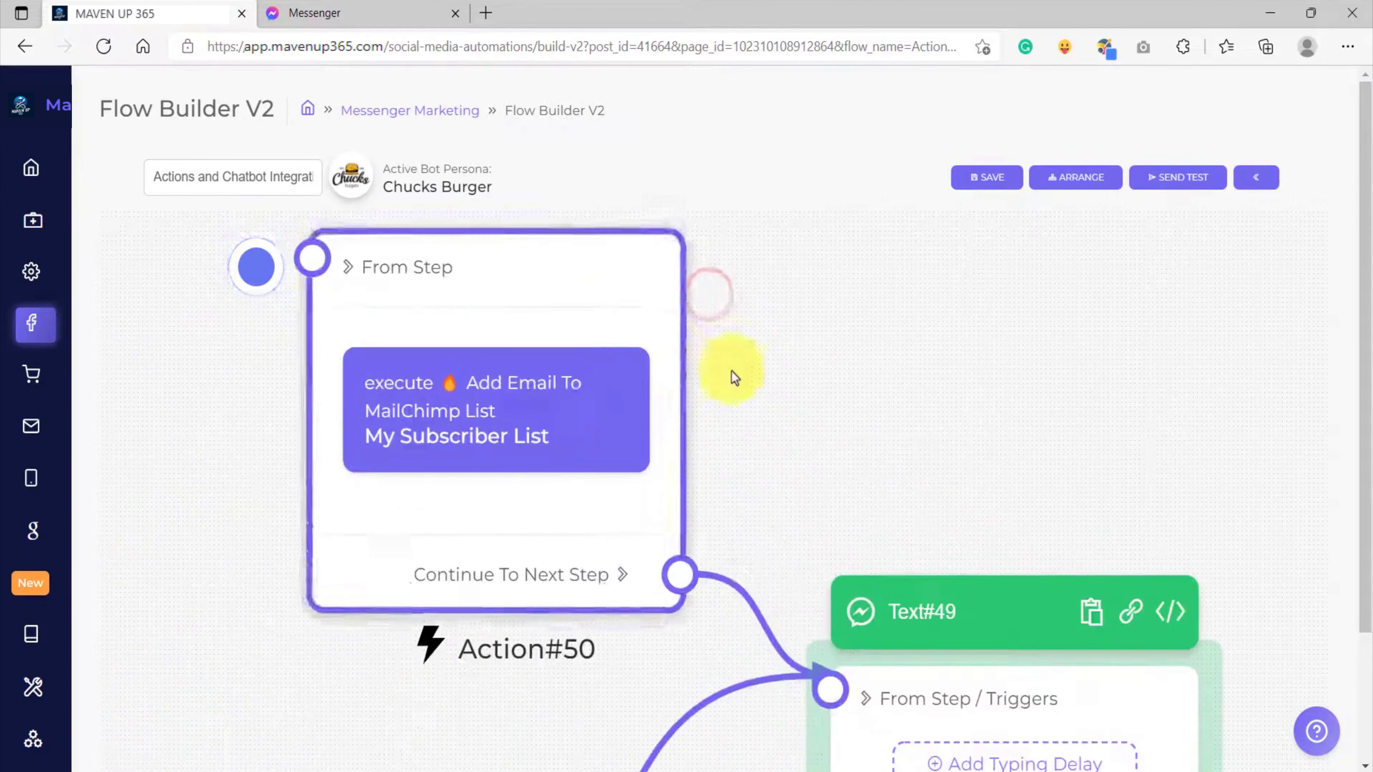
pyautogui.scroll(-5, 860, 420)
pyautogui.scroll(5, 865, 465)
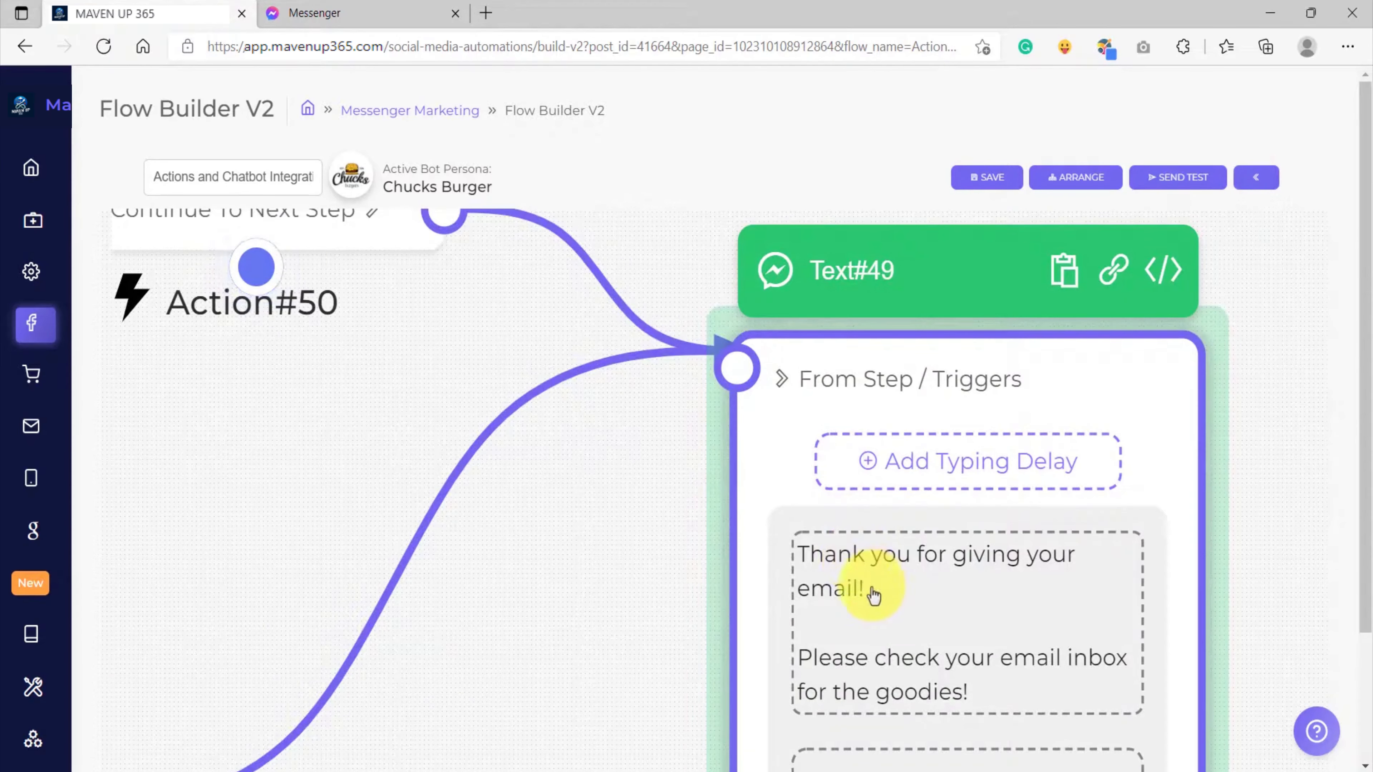
pyautogui.scroll(-6, 851, 576)
pyautogui.moveTo(791, 358); pyautogui.dragTo(815, 413)
pyautogui.scroll(5, 690, 428)
pyautogui.scroll(-3, 698, 430)
pyautogui.scroll(-3, 699, 435)
pyautogui.scroll(6, 815, 512)
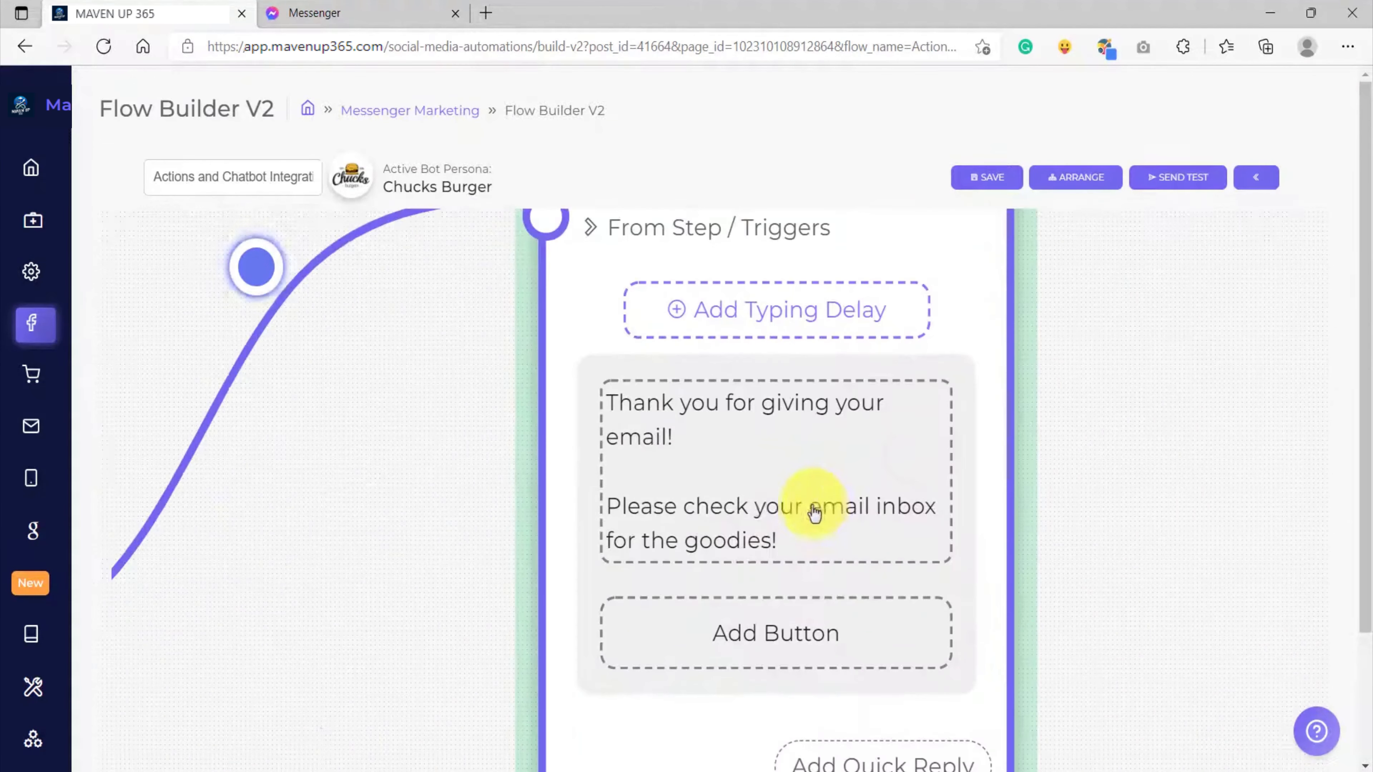
# - Connect the condition block's False output to a new text message block
pyautogui.scroll(-5, 764, 487)
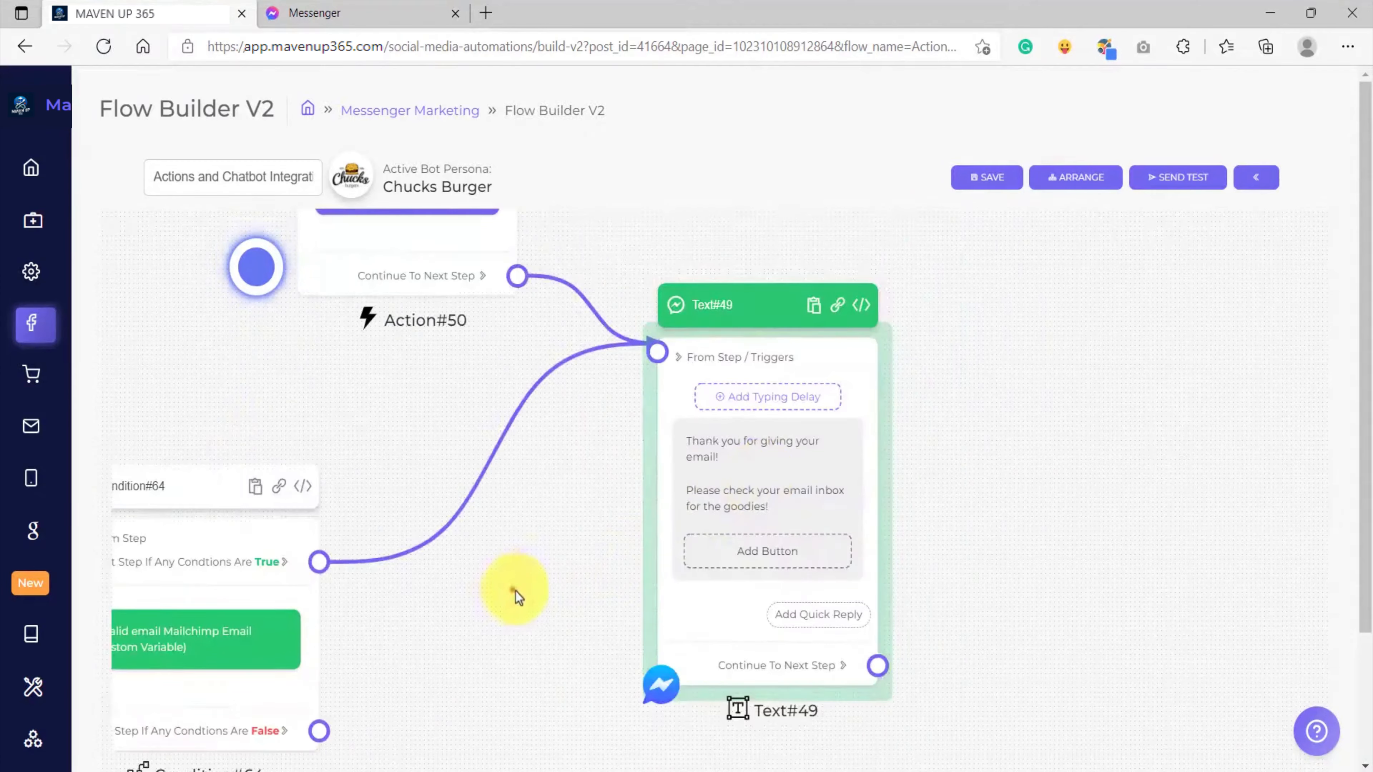
pyautogui.moveTo(512, 589); pyautogui.dragTo(744, 429)
pyautogui.scroll(5, 676, 432)
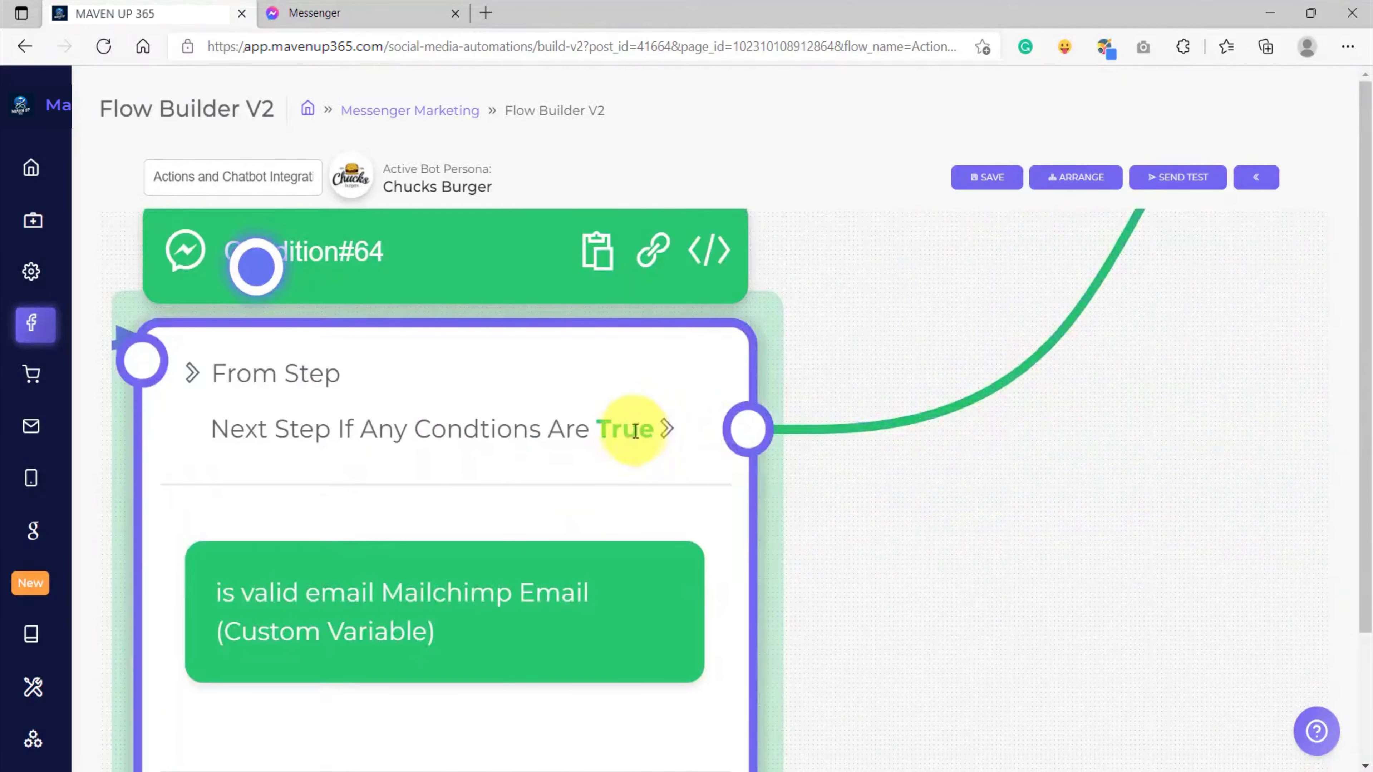
pyautogui.scroll(-5, 539, 460)
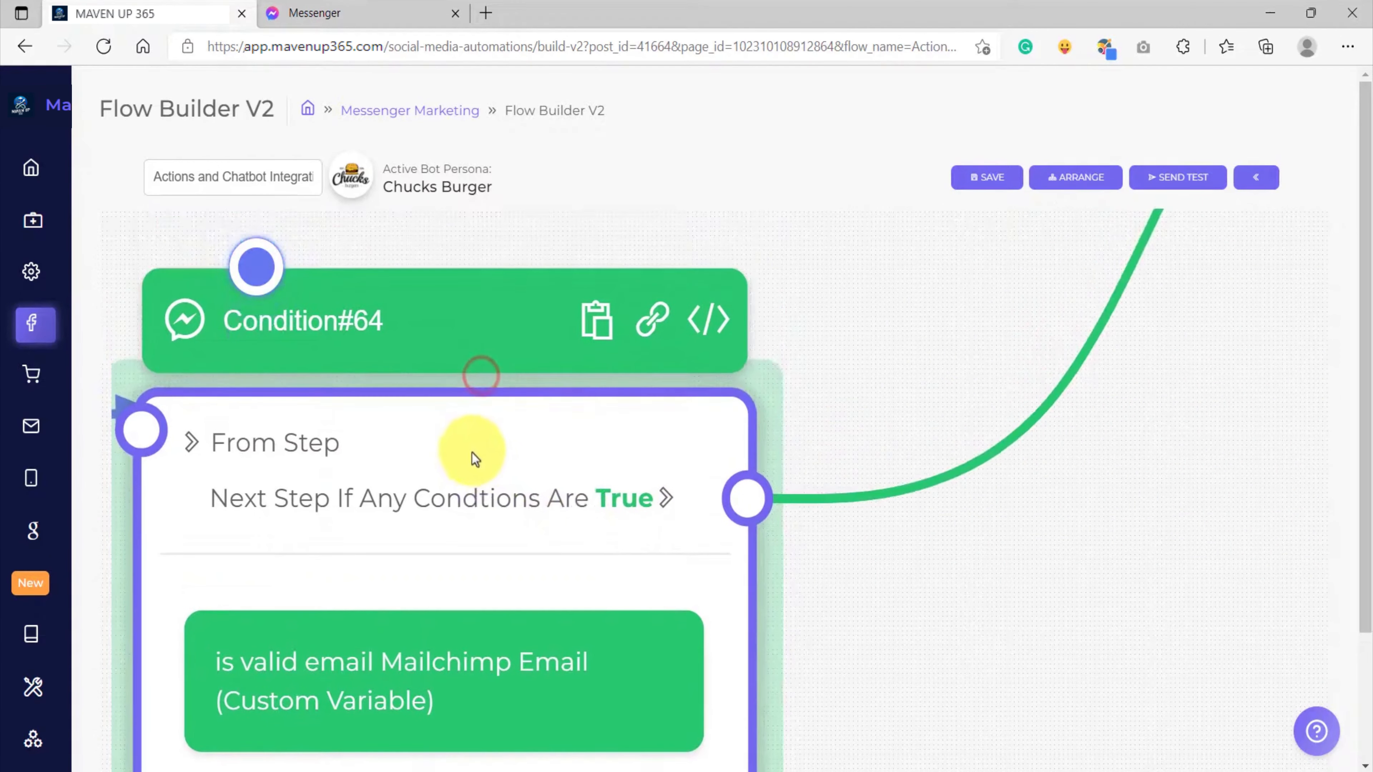
pyautogui.moveTo(752, 603); pyautogui.dragTo(765, 534)
pyautogui.moveTo(725, 468); pyautogui.dragTo(837, 573)
pyautogui.click(877, 480)
# - Set the new text block's message to "You did not provide a valid email... please try again" and confirm it
pyautogui.scroll(5, 787, 577)
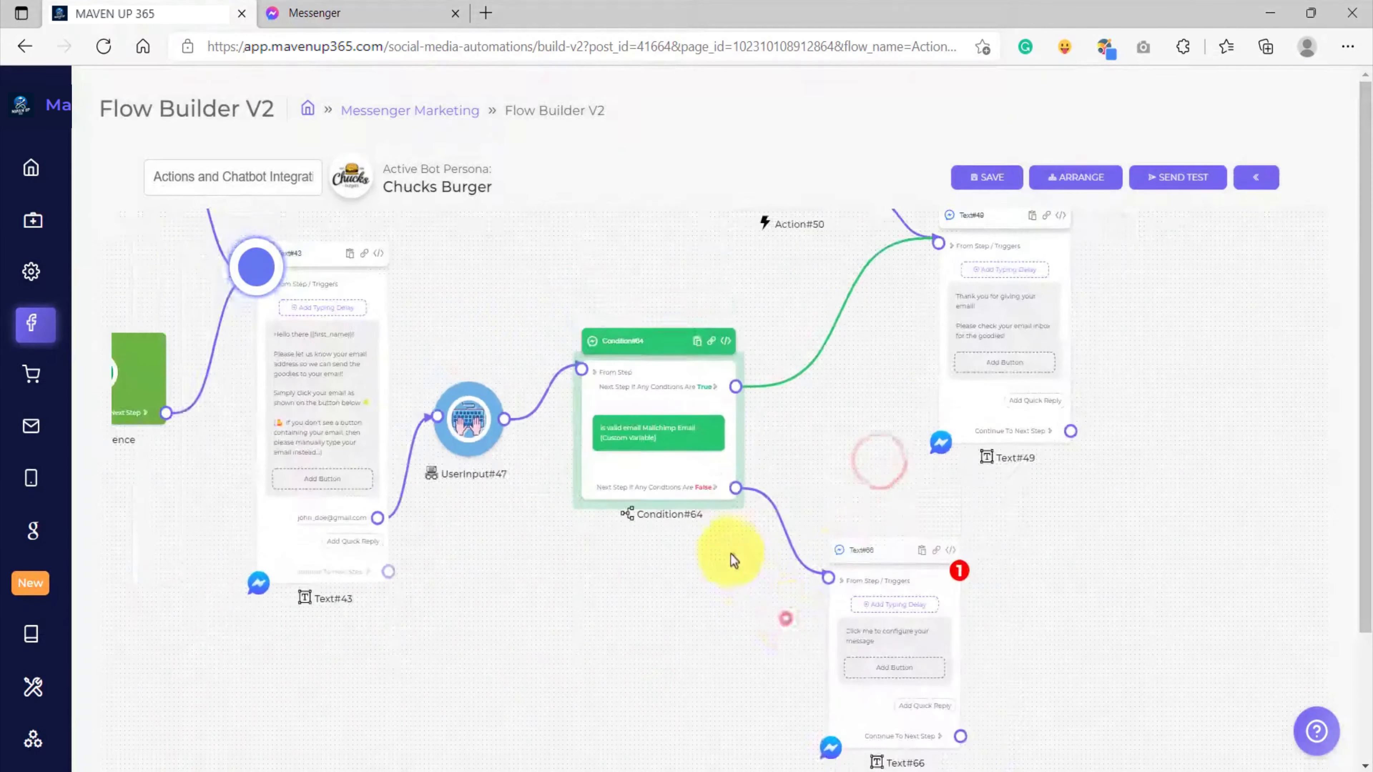
pyautogui.click(818, 564)
pyautogui.write('You did not')
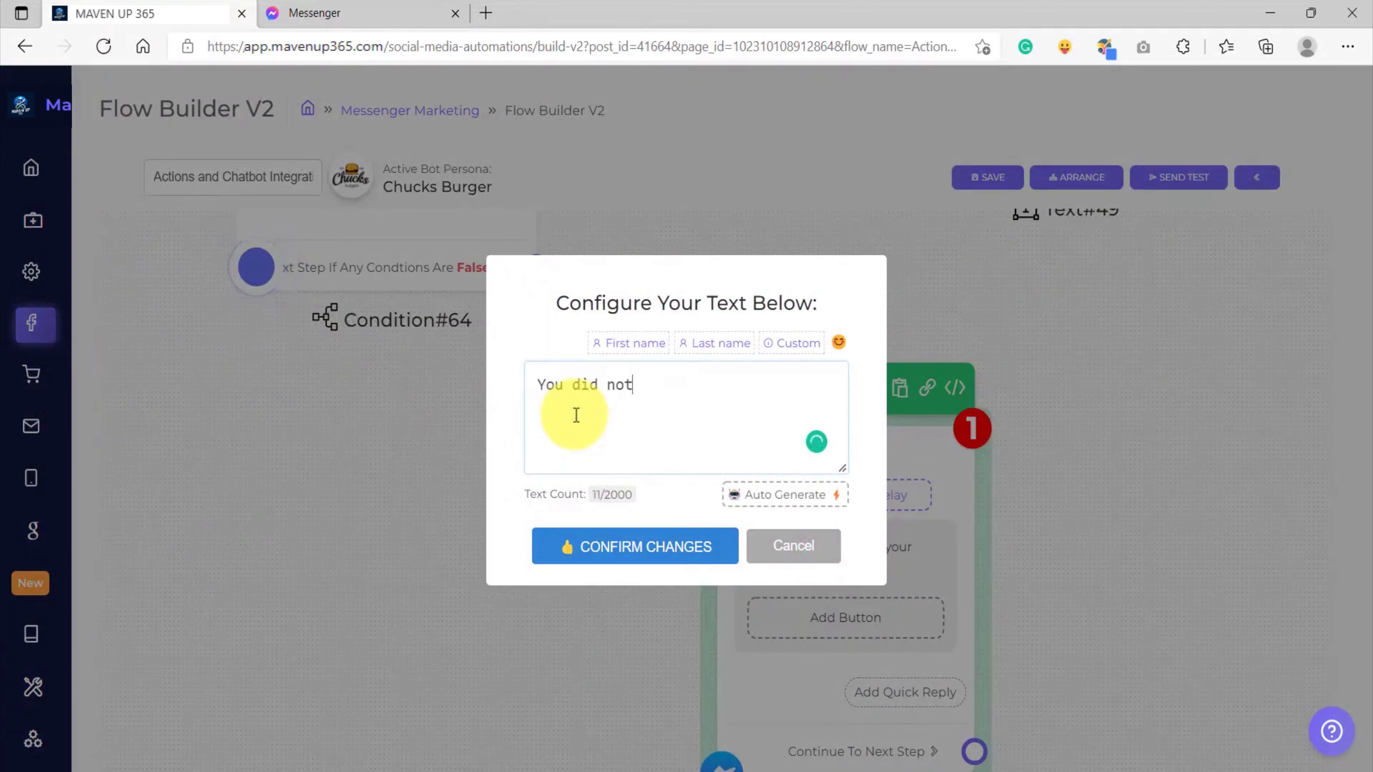
pyautogui.write(' provude a valid email... please try again')
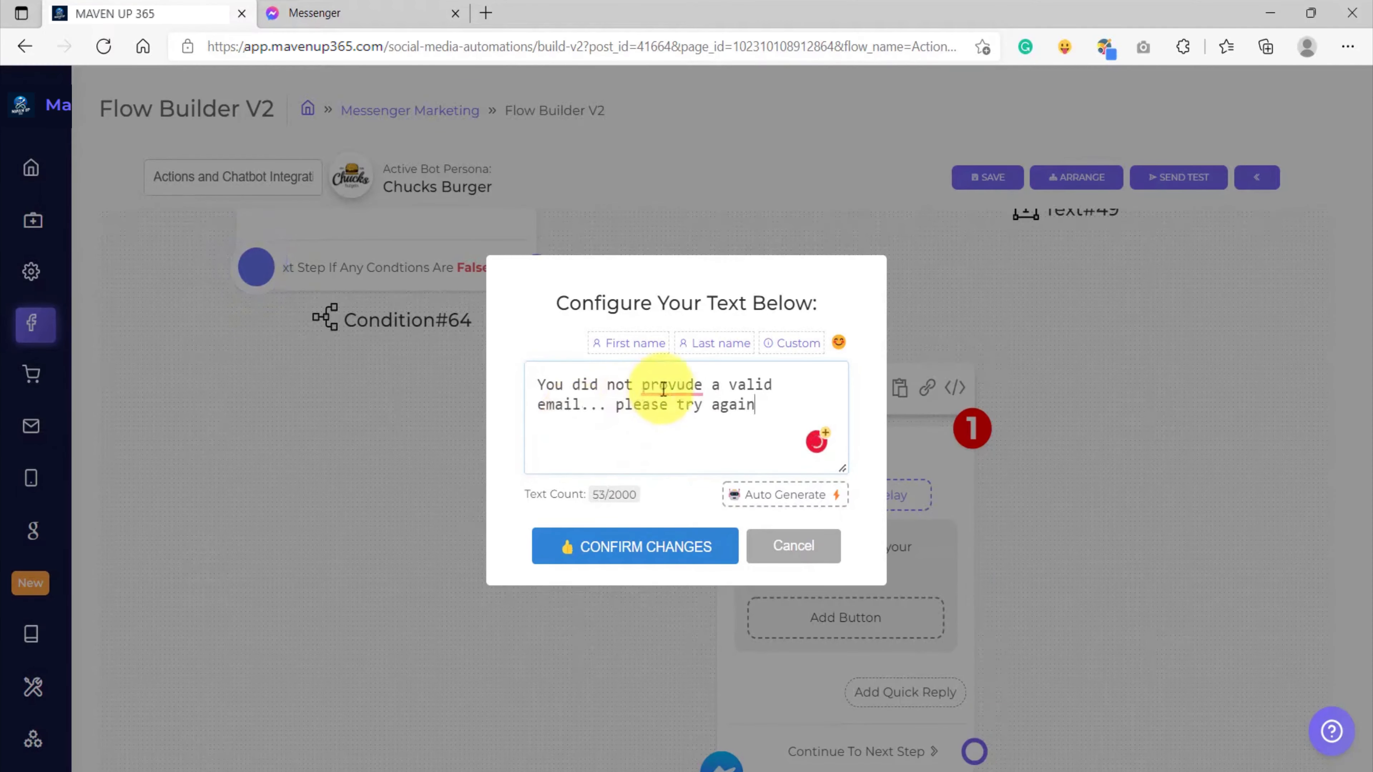
pyautogui.moveTo(666, 392)
pyautogui.click(679, 425)
pyautogui.click(643, 547)
# - Connect the next-step output of the invalid-email message back to the opening message that asks for the email address
pyautogui.scroll(-5, 628, 568)
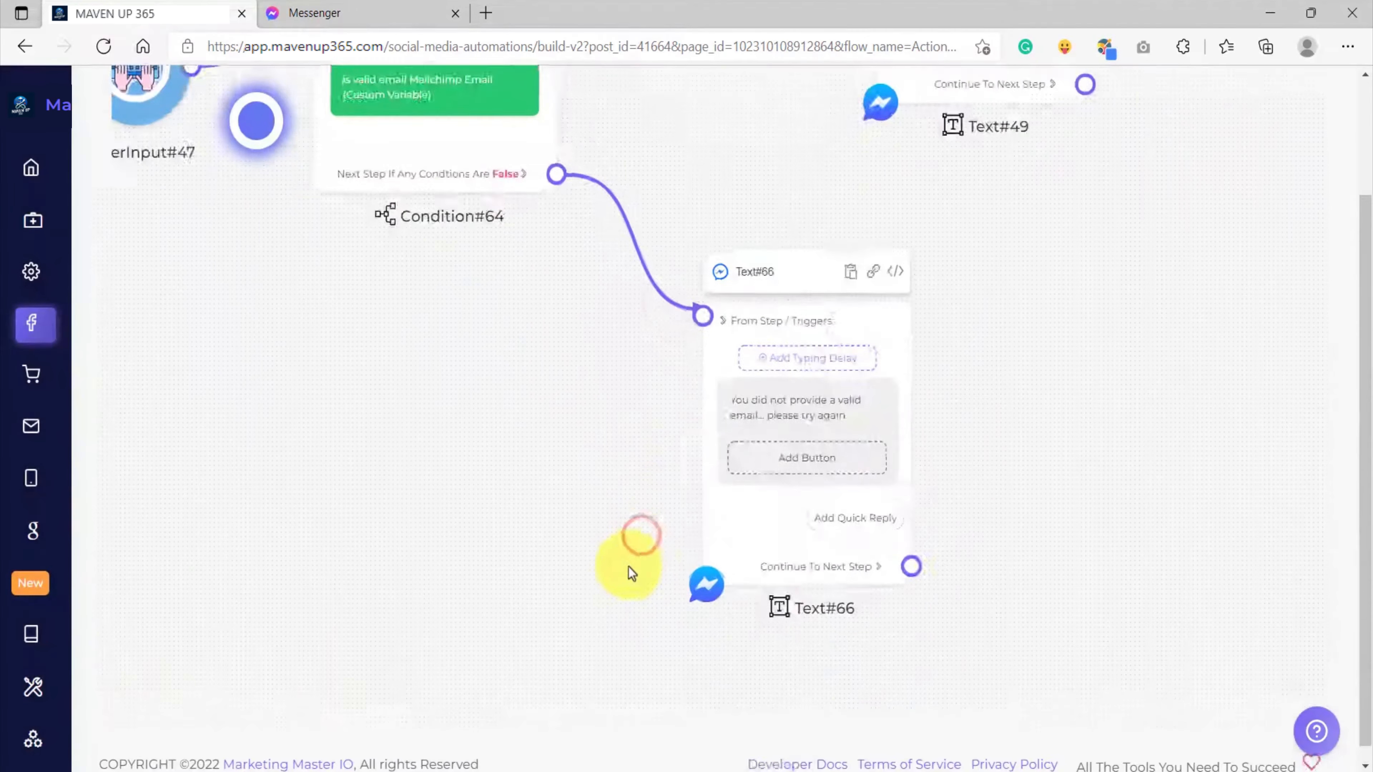
pyautogui.moveTo(561, 491); pyautogui.dragTo(833, 584)
pyautogui.scroll(-2, 797, 514)
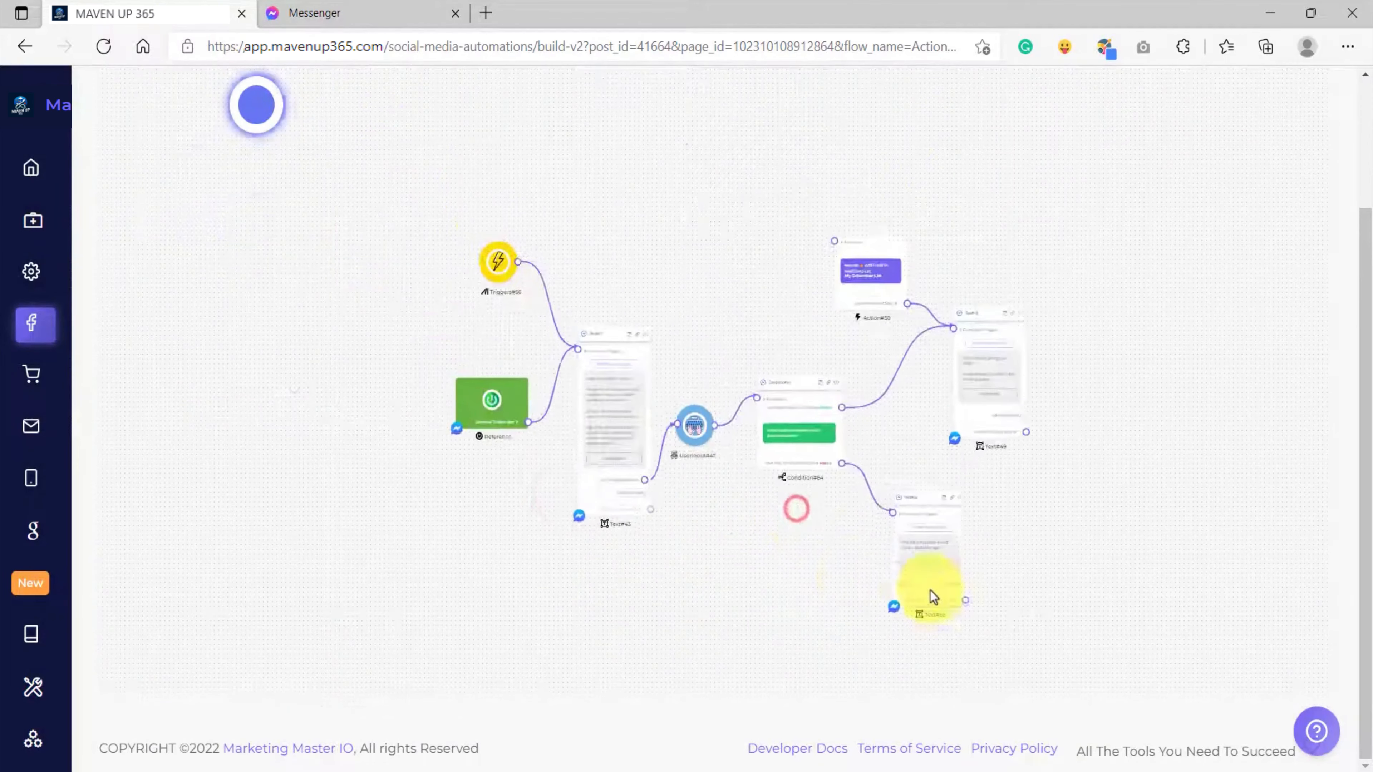
pyautogui.moveTo(965, 602); pyautogui.dragTo(571, 306)
pyautogui.scroll(9, 576, 379)
pyautogui.click(874, 309)
pyautogui.scroll(-6, 1004, 575)
pyautogui.moveTo(995, 581); pyautogui.dragTo(518, 269)
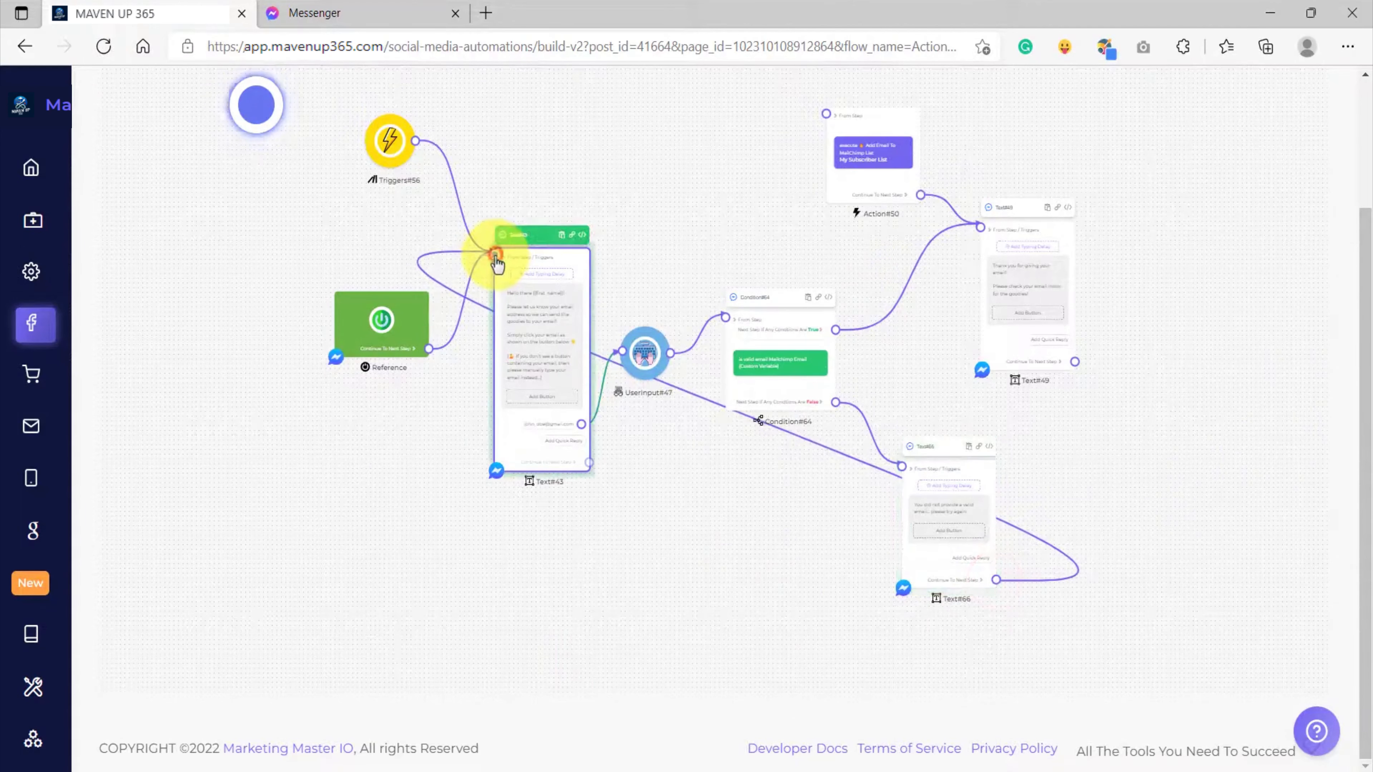
# - Examine the opening email-request message that the invalid-email branch loops back to
pyautogui.moveTo(814, 327); pyautogui.dragTo(812, 285)
pyautogui.click(552, 283)
pyautogui.scroll(8, 613, 368)
pyautogui.scroll(-2, 649, 373)
pyautogui.scroll(-4, 650, 374)
pyautogui.scroll(3, 626, 478)
pyautogui.scroll(-2, 600, 506)
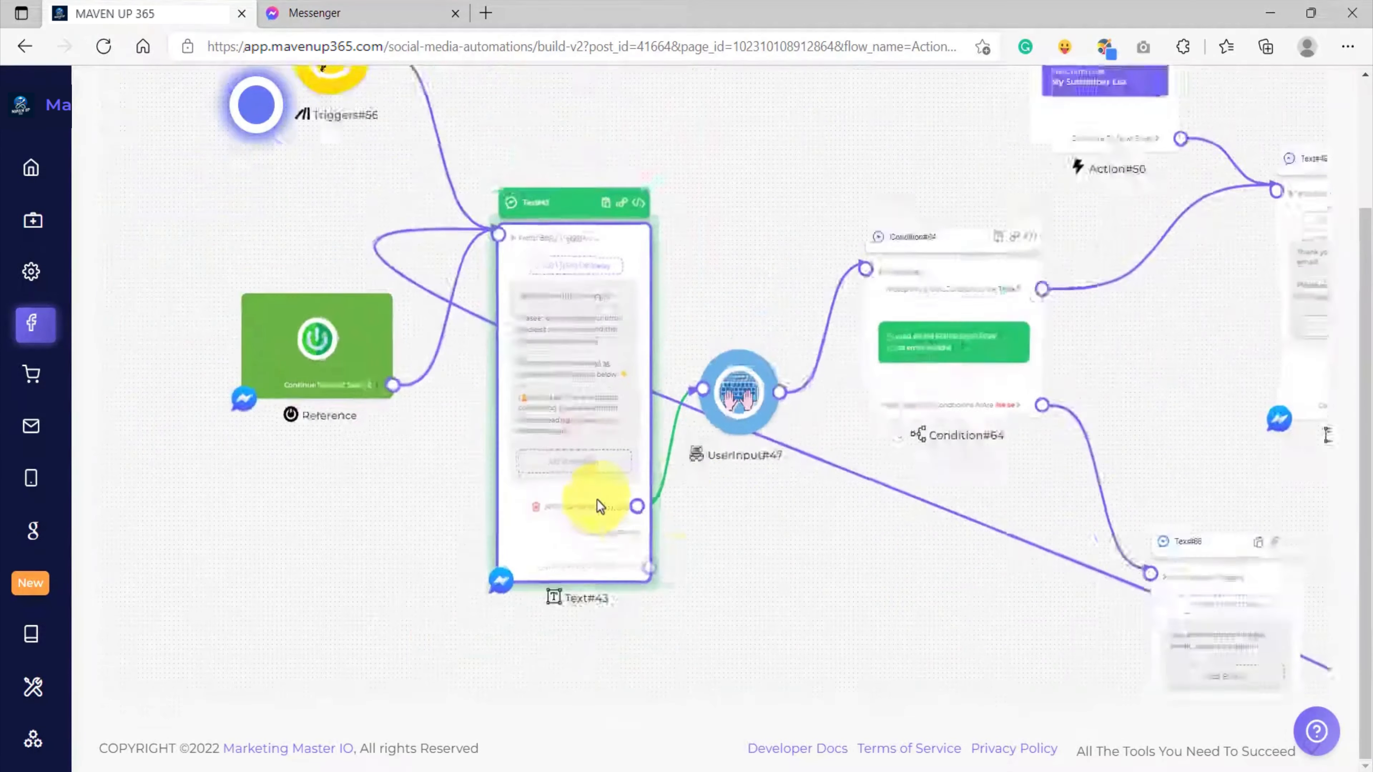
# - Trace the condition's True path to the thank-you message and its False path through the retry message back to the opening message
pyautogui.moveTo(949, 559); pyautogui.dragTo(763, 607)
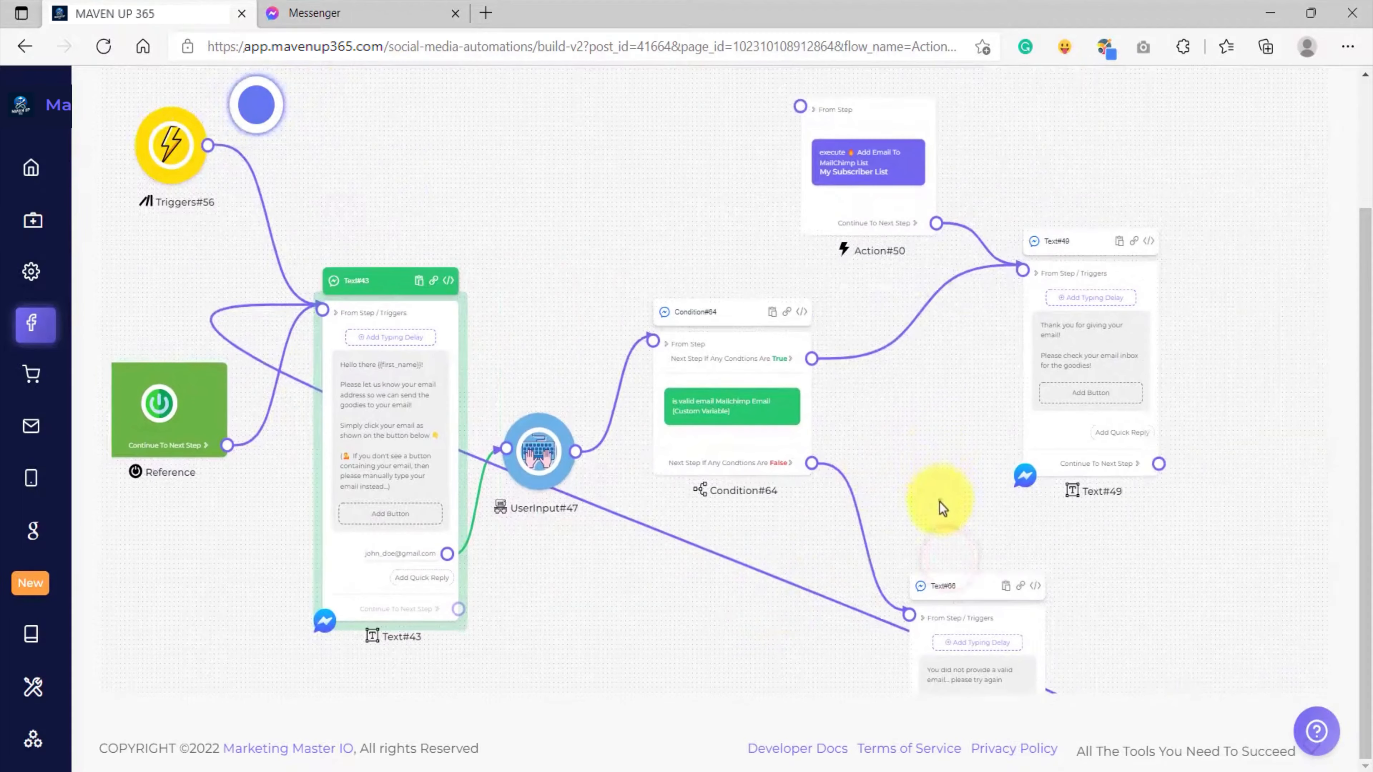
pyautogui.moveTo(939, 505); pyautogui.dragTo(875, 372)
pyautogui.click(865, 460)
pyautogui.moveTo(877, 295); pyautogui.dragTo(662, 497)
pyautogui.click(785, 421)
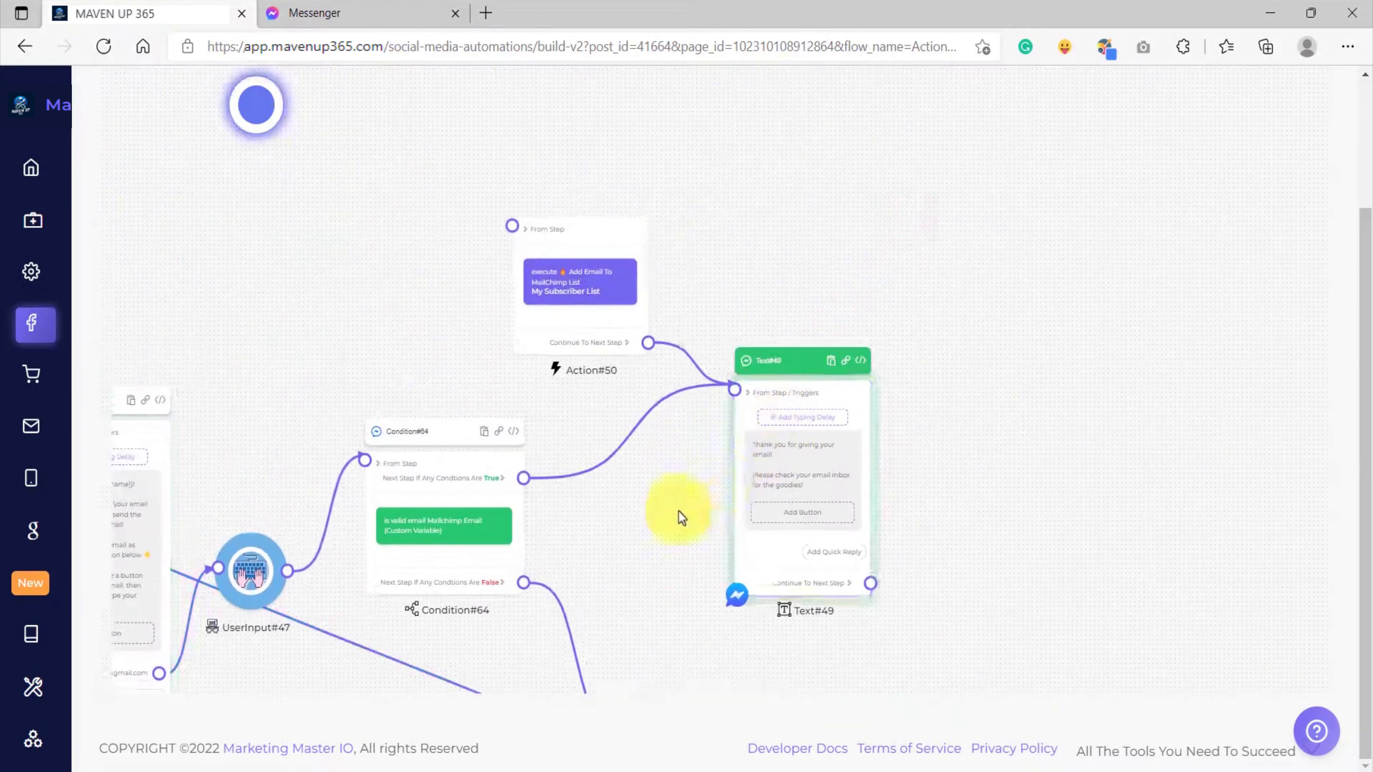
pyautogui.scroll(1, 679, 512)
pyautogui.moveTo(611, 567); pyautogui.dragTo(806, 453)
pyautogui.click(625, 429)
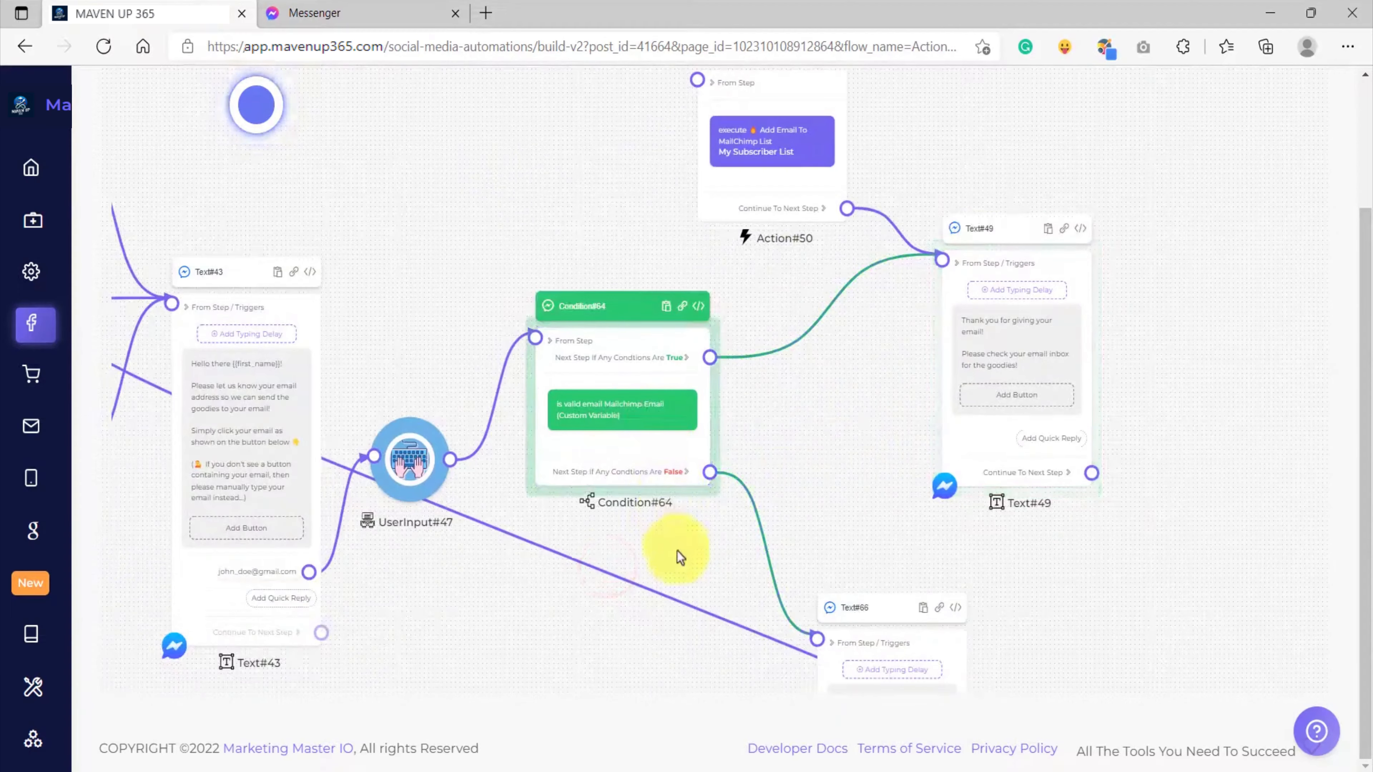
pyautogui.moveTo(671, 668); pyautogui.dragTo(604, 445)
pyautogui.click(811, 449)
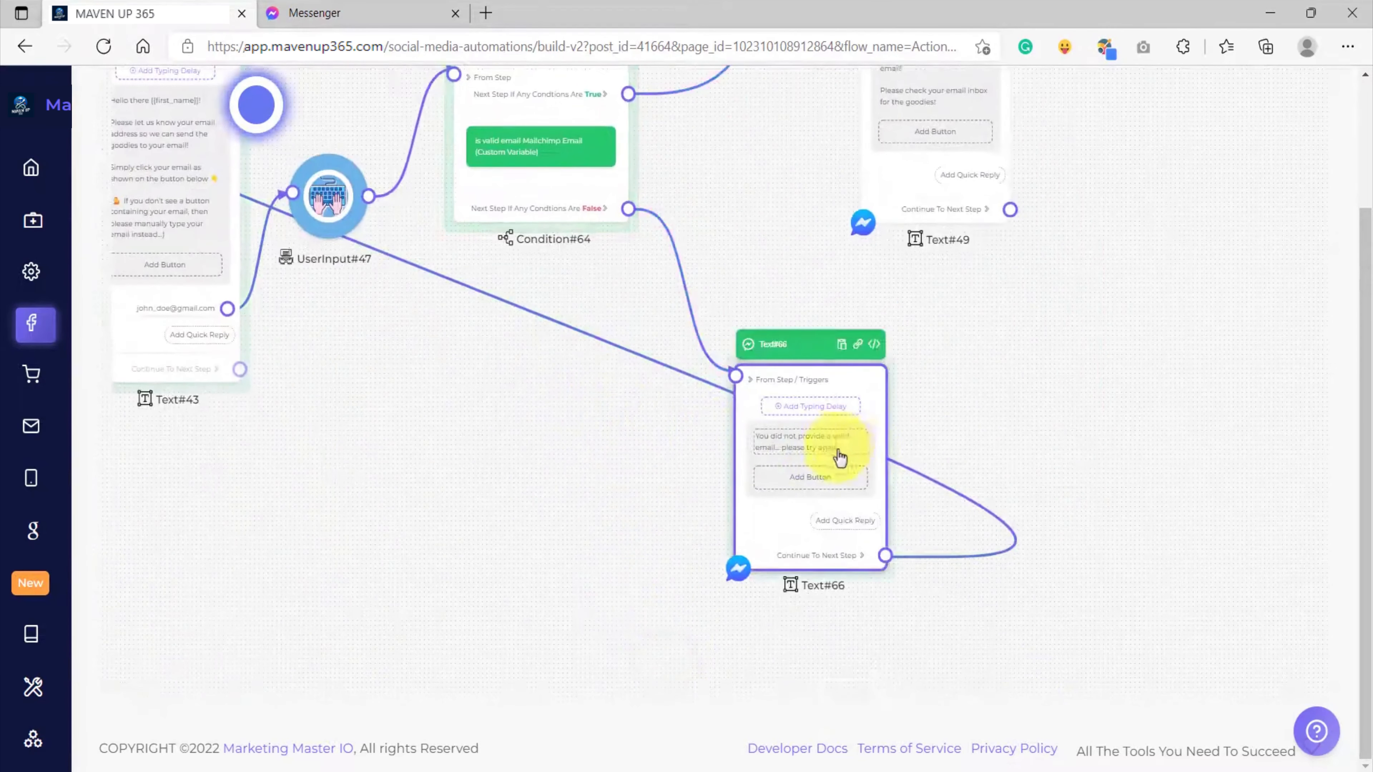
pyautogui.scroll(5, 780, 448)
pyautogui.scroll(-5, 879, 452)
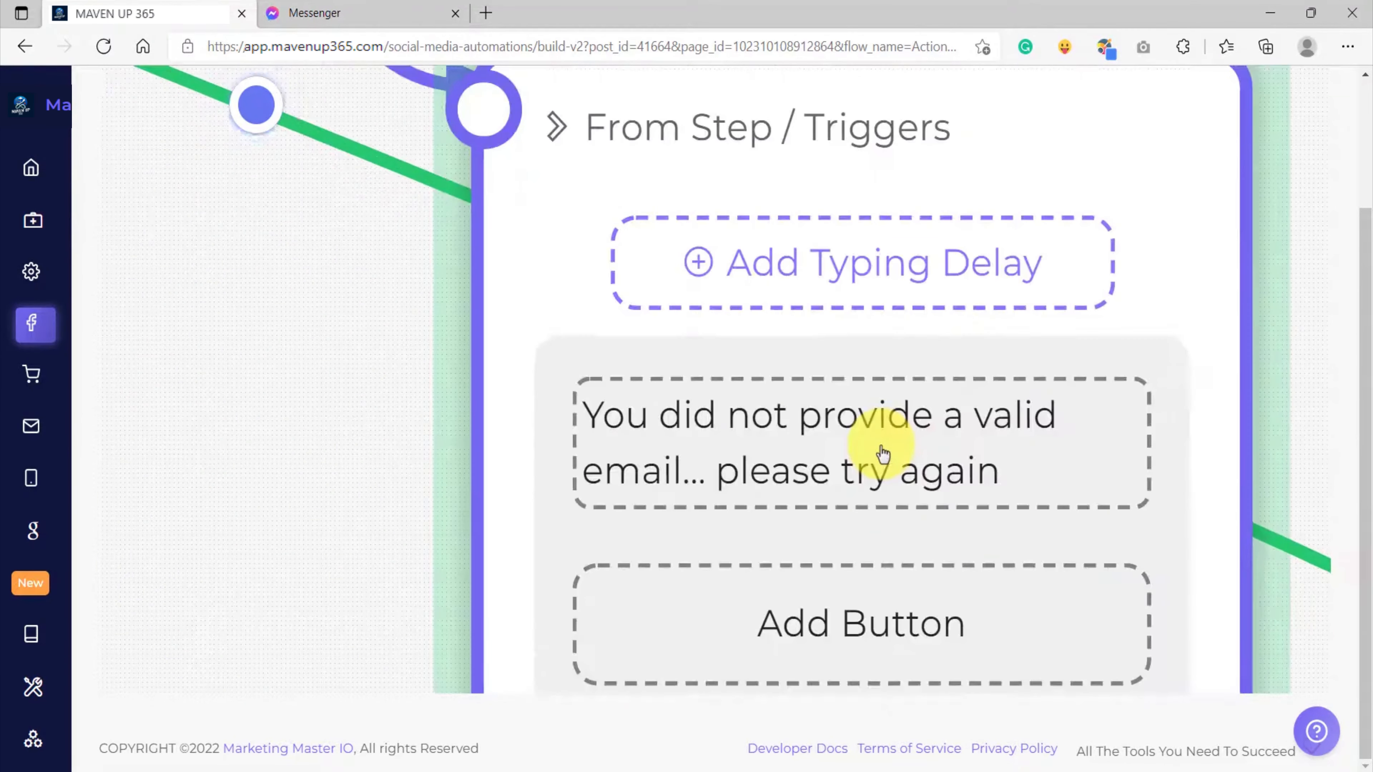
pyautogui.moveTo(477, 372); pyautogui.dragTo(916, 562)
pyautogui.moveTo(702, 262); pyautogui.dragTo(690, 298)
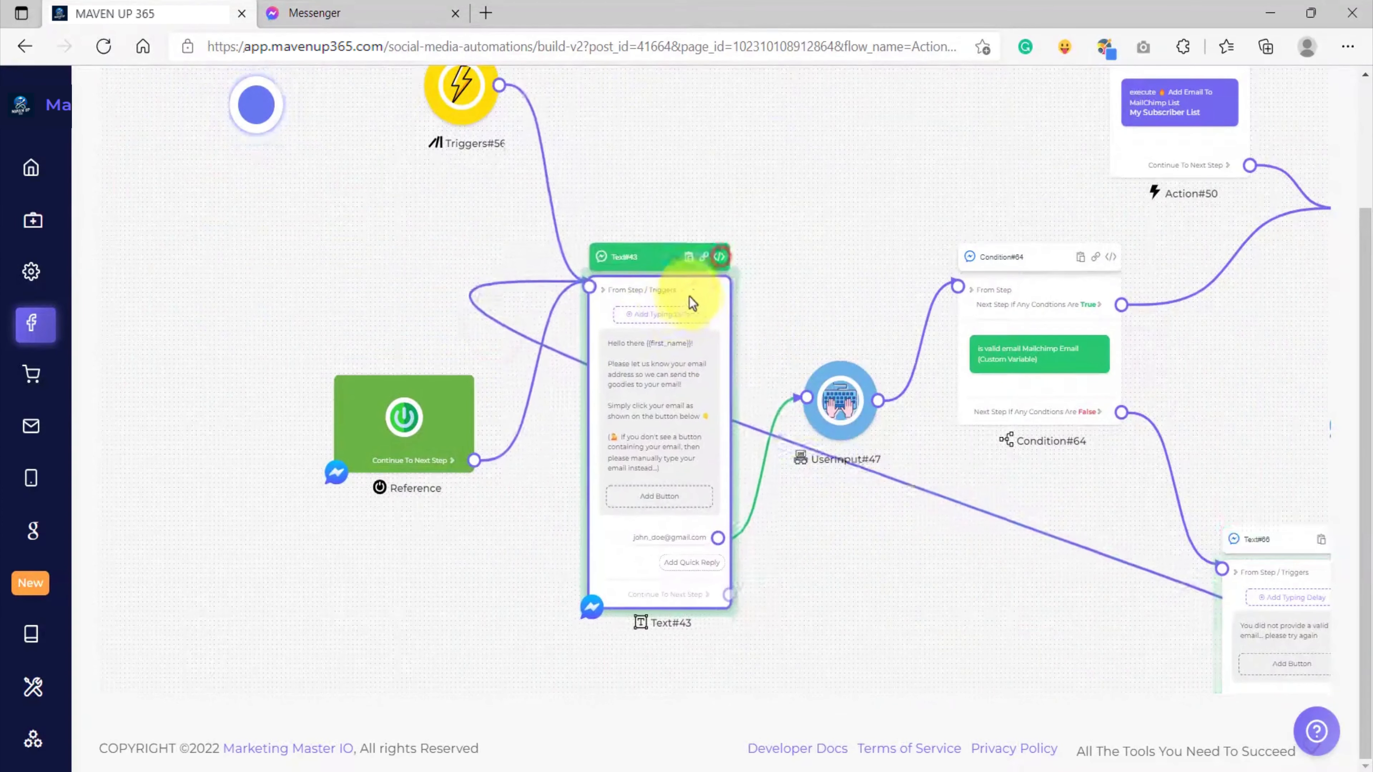